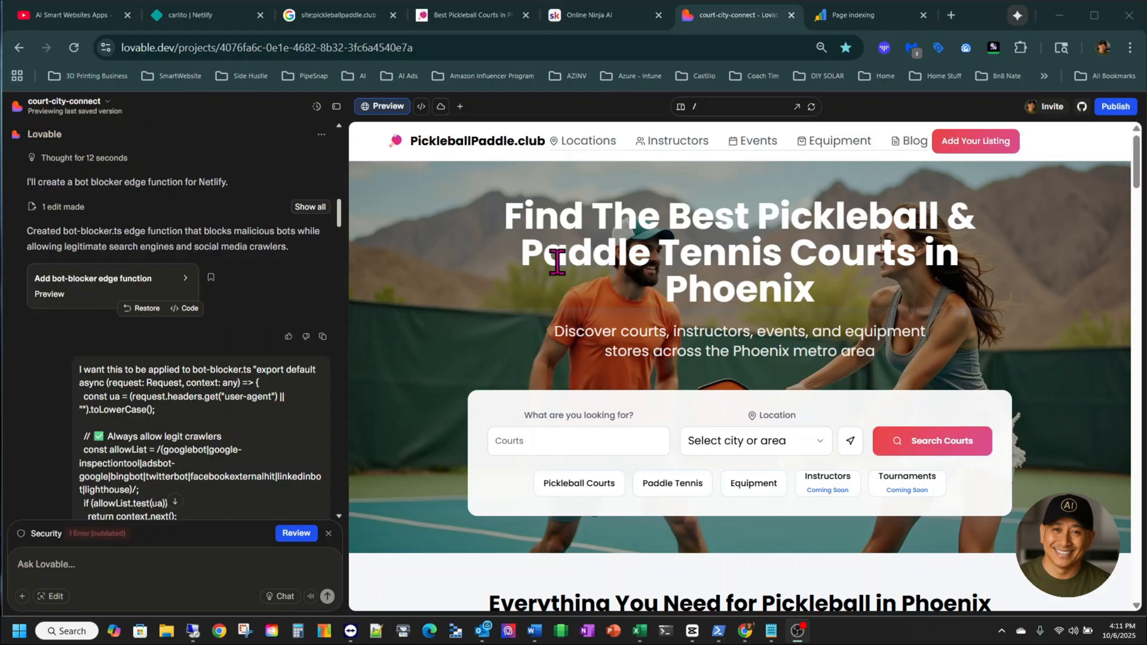
Step: Show the Page indexing report with 25 rows per page so all 15 pickleballpaddle.club URLs are listed
click(855, 16)
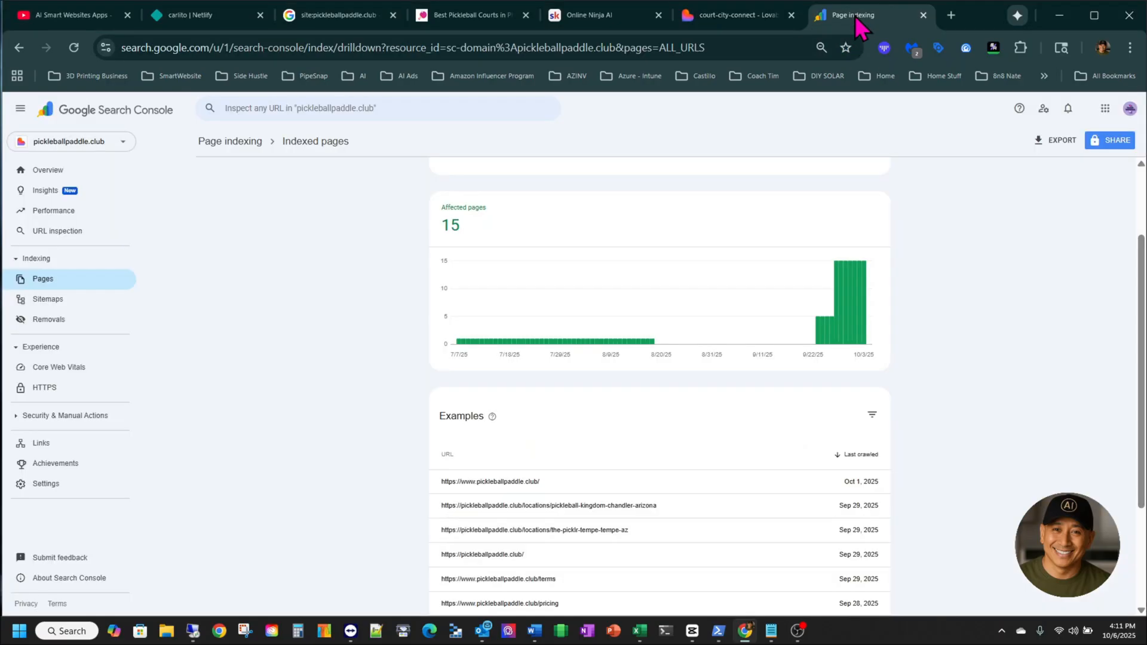
scroll(543, 331, up, 1)
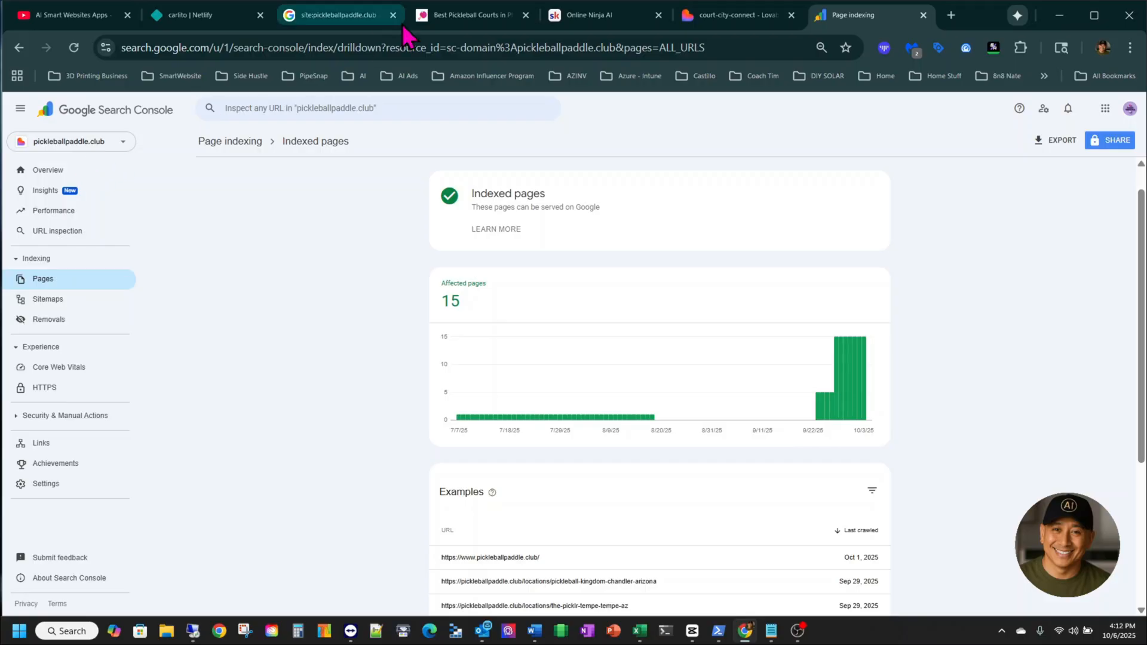
click(470, 15)
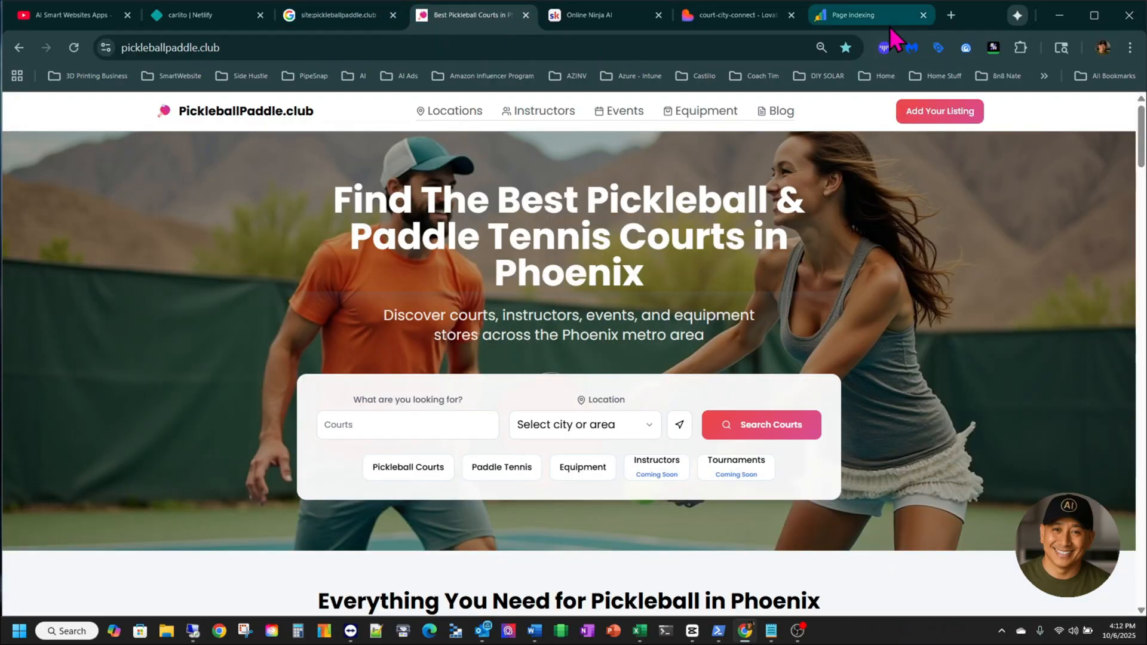
click(852, 15)
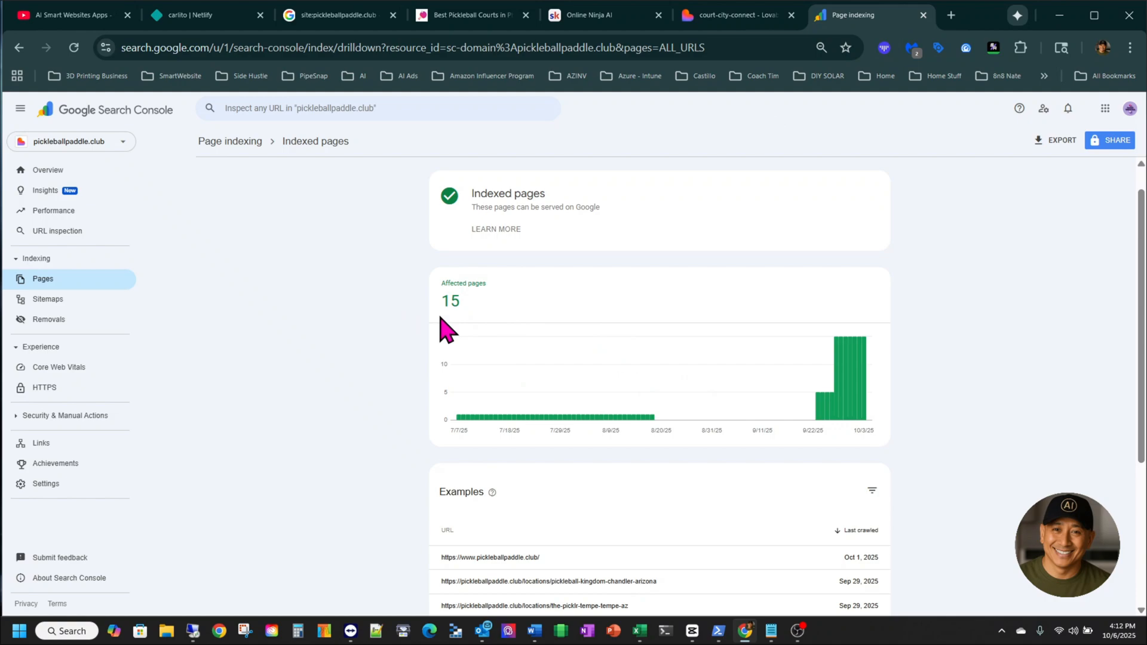
scroll(574, 357, down, 3)
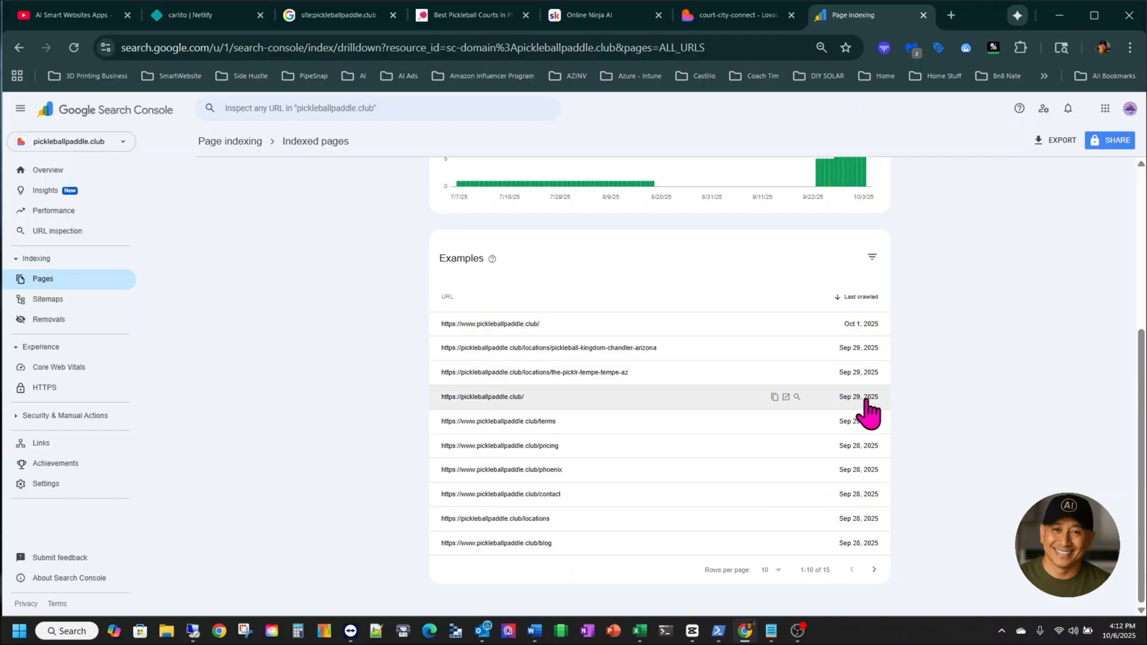
click(771, 570)
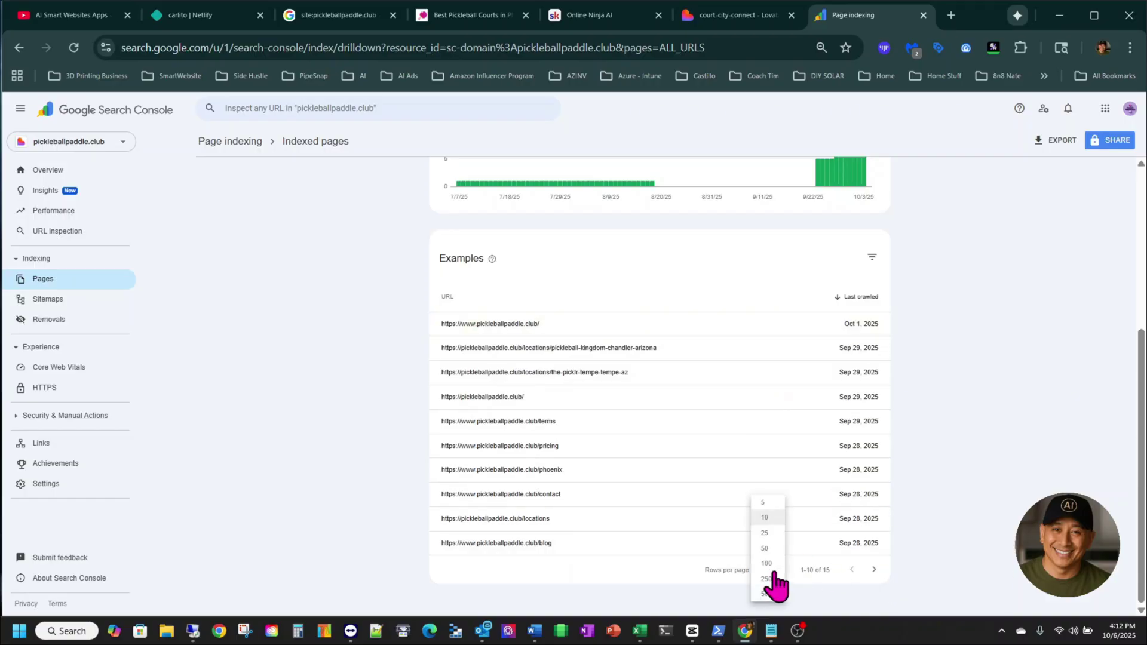
click(767, 534)
scroll(655, 450, down, 1)
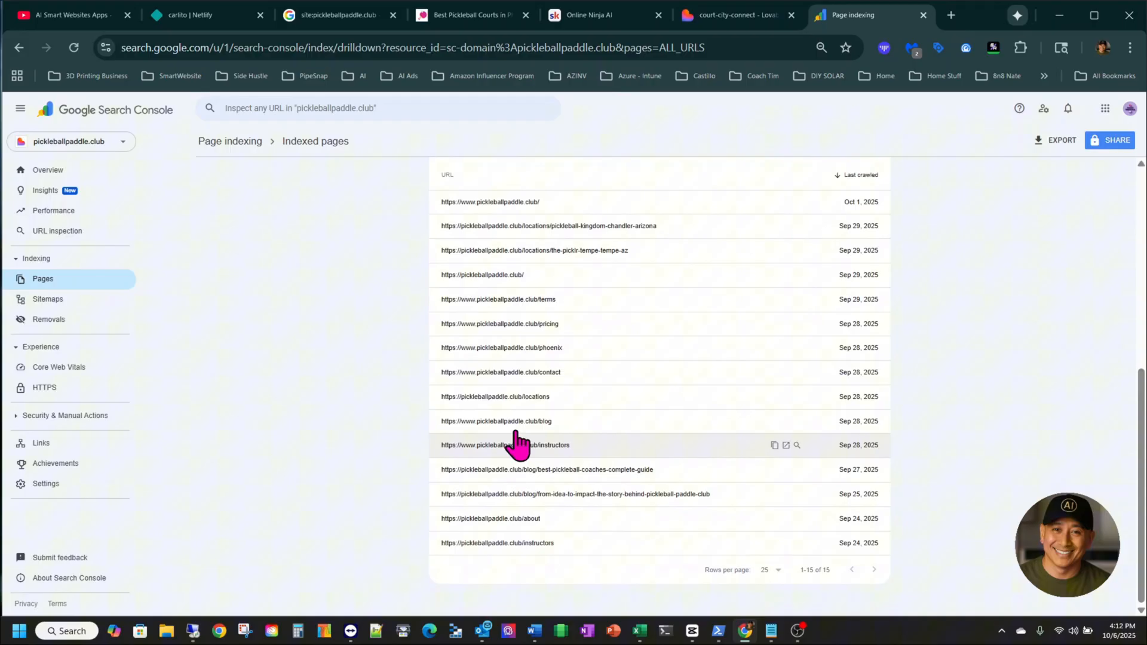
scroll(709, 287, up, 5)
scroll(789, 502, down, 3)
scroll(784, 502, down, 3)
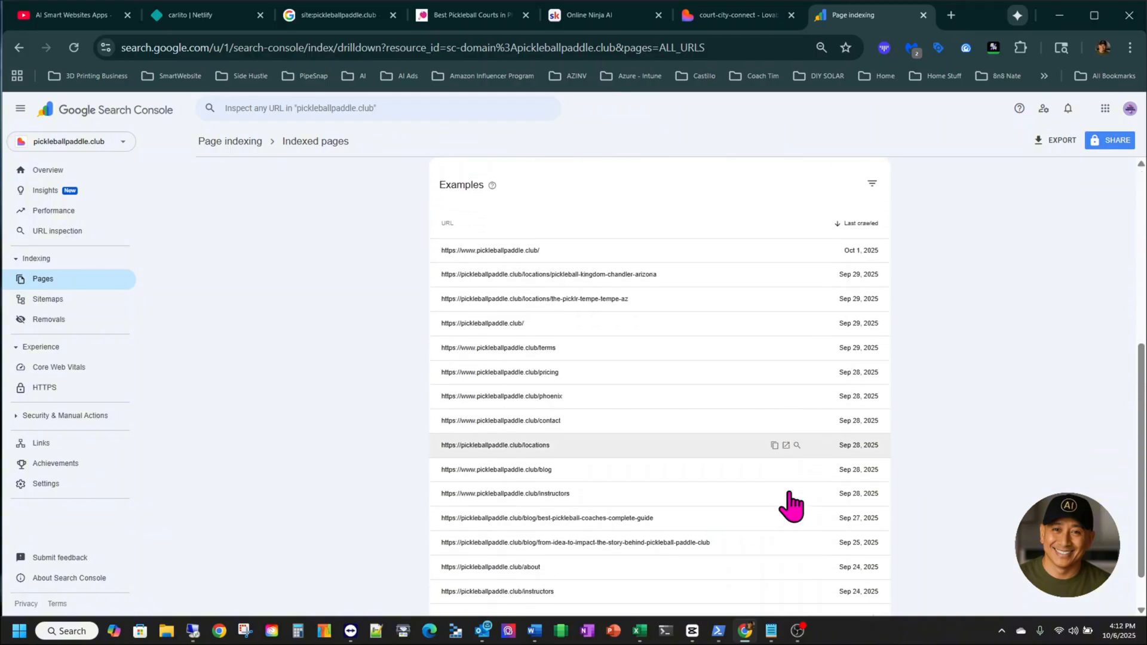
scroll(512, 520, up, 1)
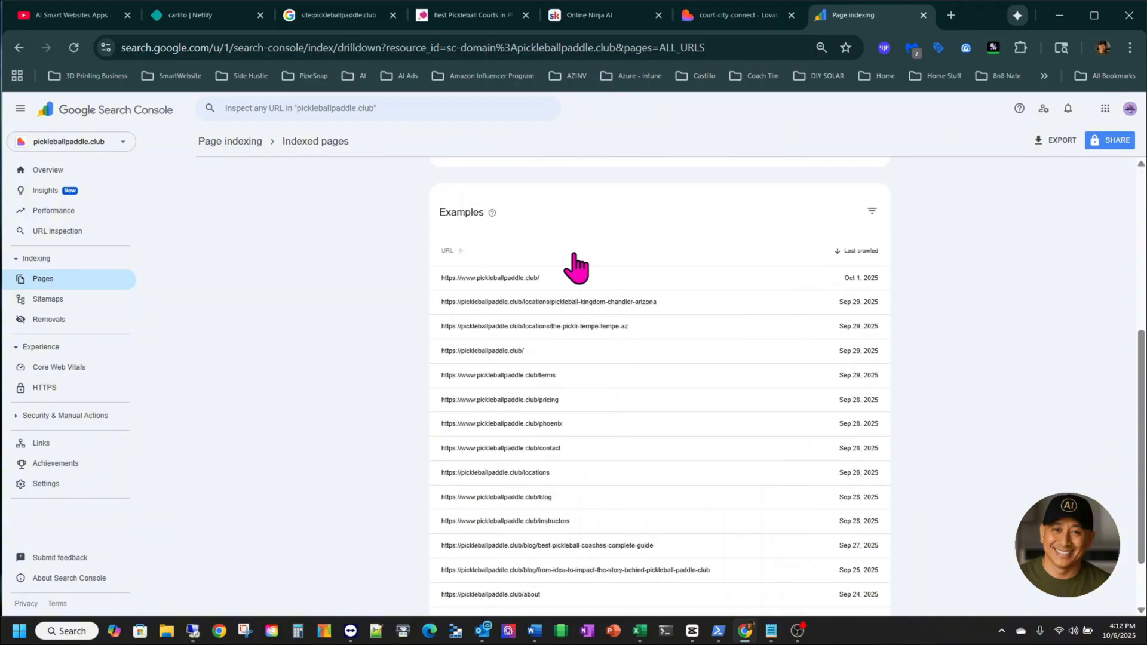
Step: Browse the Online Ninja AI community feed on Skool, briefly checking the live pickleball site
click(596, 15)
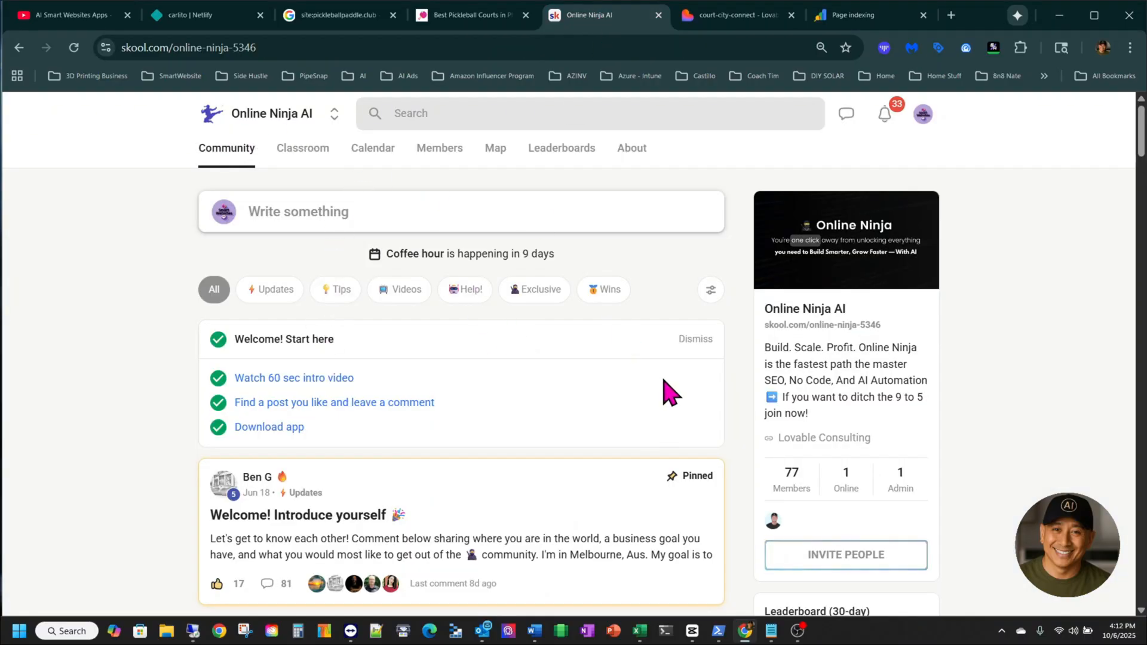
scroll(672, 392, down, 1)
scroll(672, 392, down, 4)
scroll(672, 392, down, 2)
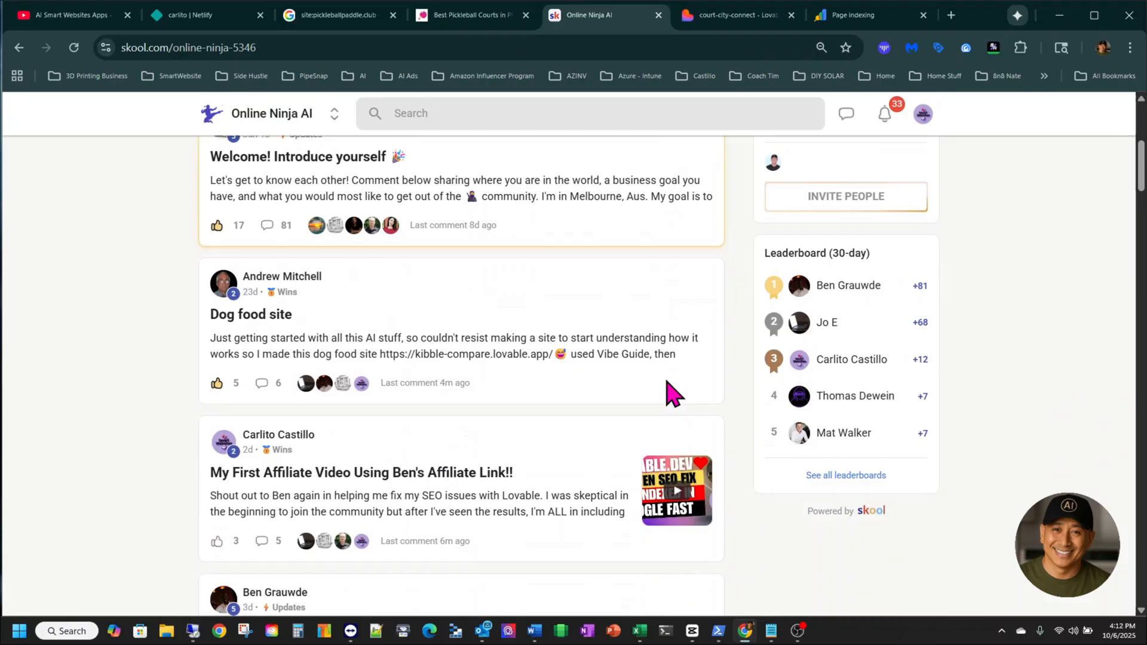
scroll(672, 386, up, 6)
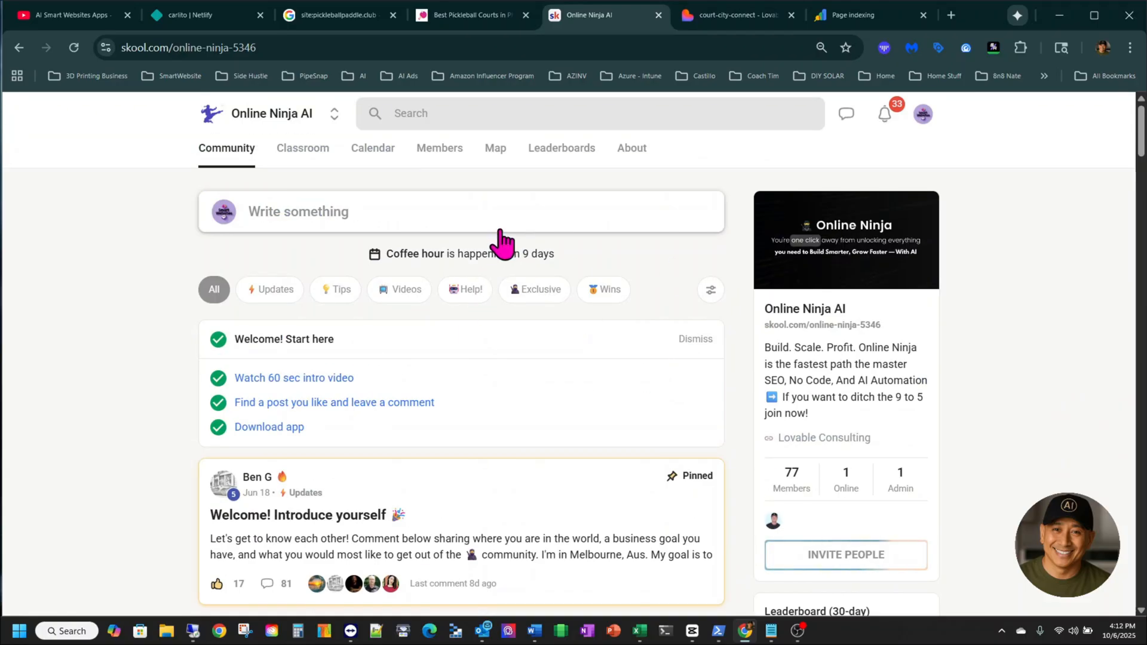
click(466, 16)
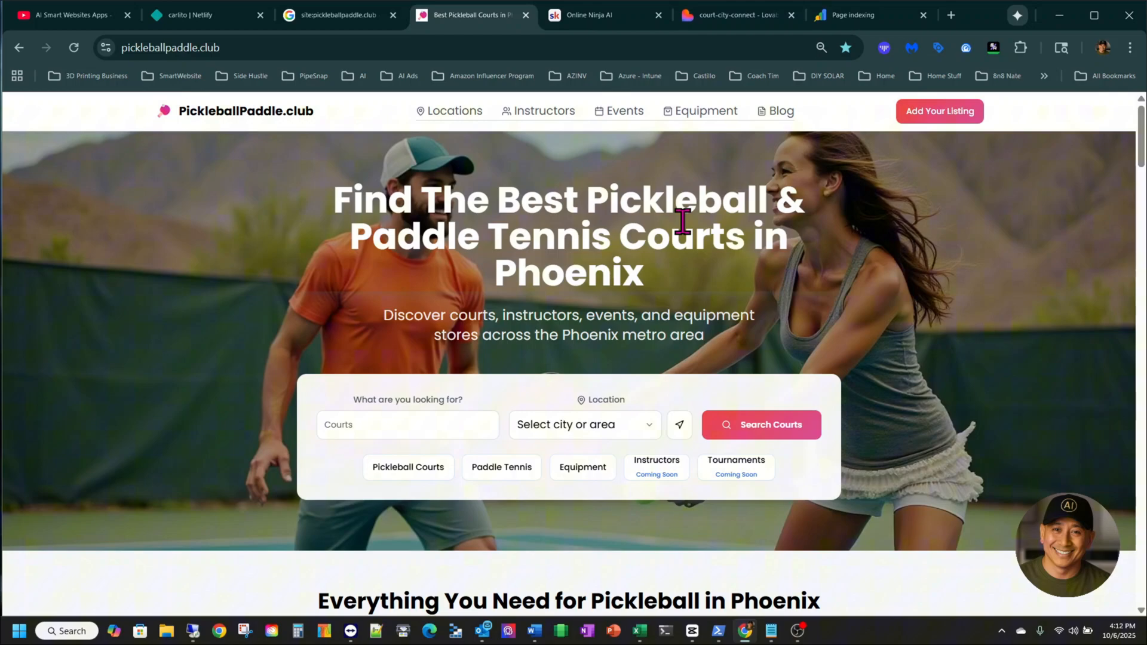
click(596, 15)
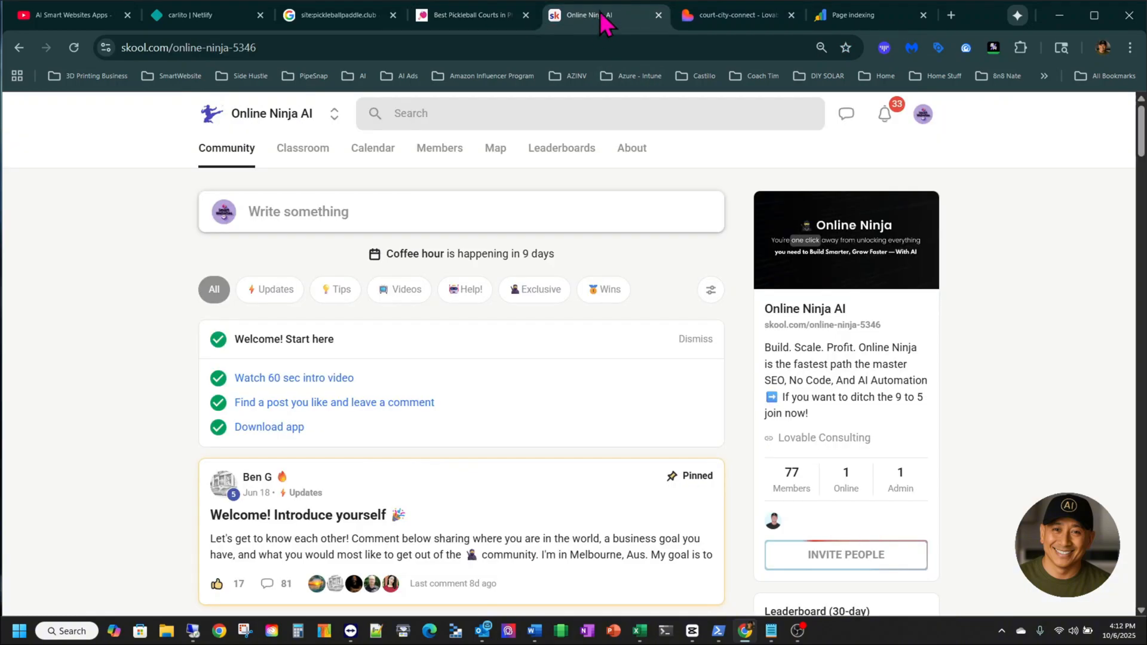
scroll(717, 520, down, 2)
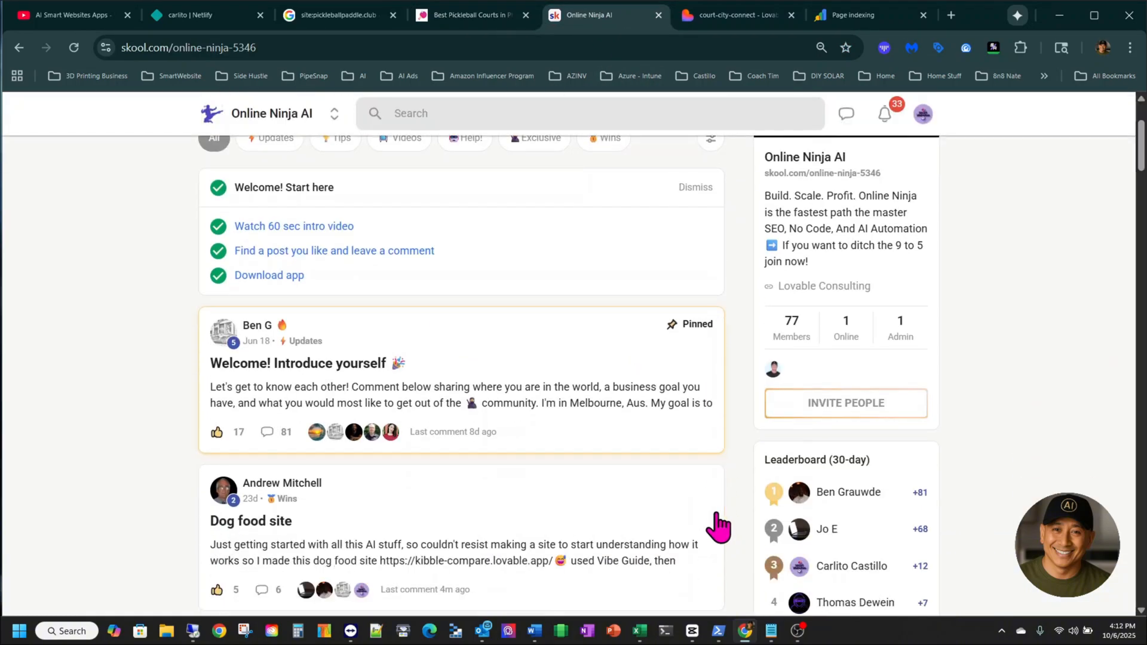
scroll(719, 528, up, 2)
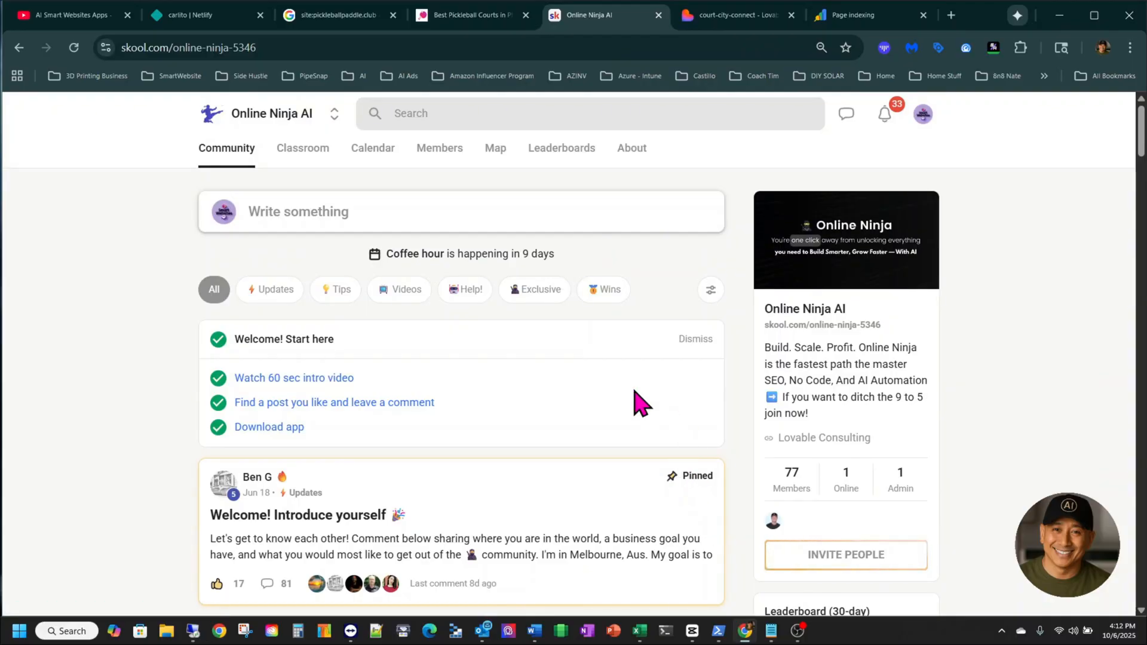
scroll(642, 403, down, 2)
scroll(642, 404, down, 2)
scroll(637, 403, down, 3)
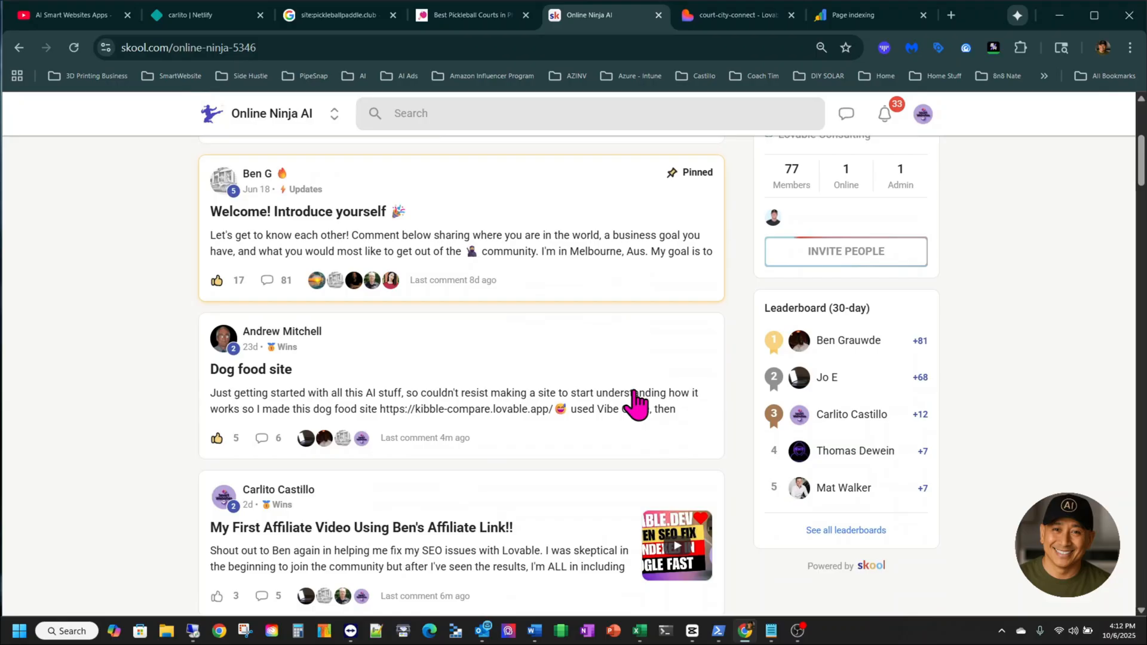
scroll(637, 404, down, 2)
scroll(636, 404, up, 8)
Step: Review and close a direct message conversation, then return to the court-city-connect Lovable project
click(847, 113)
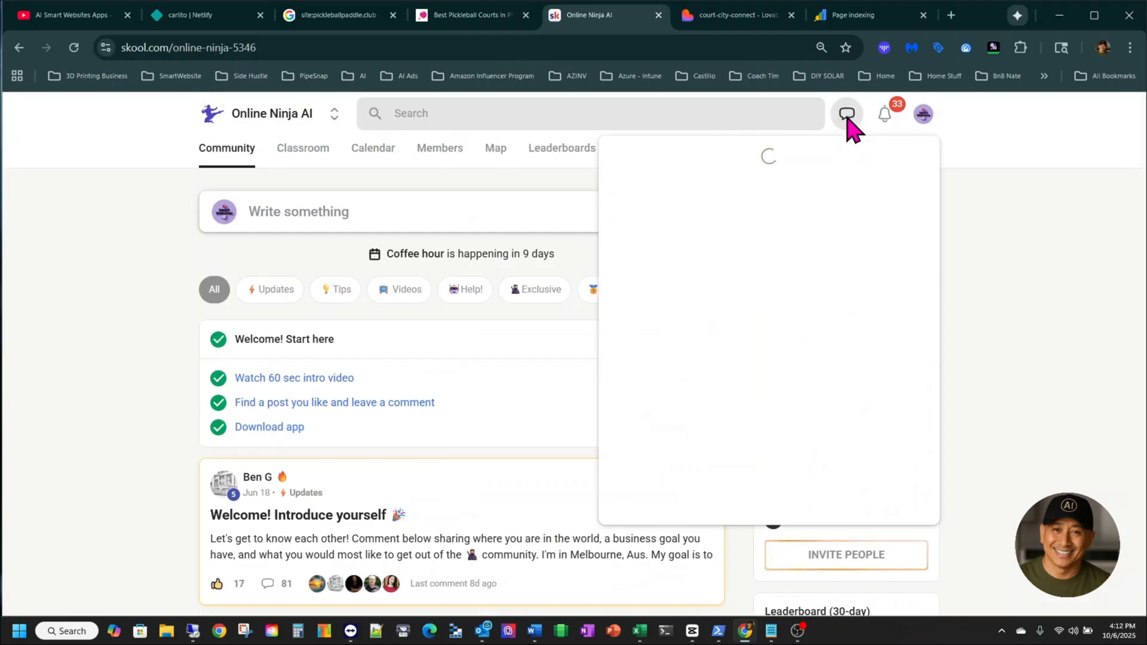
click(676, 231)
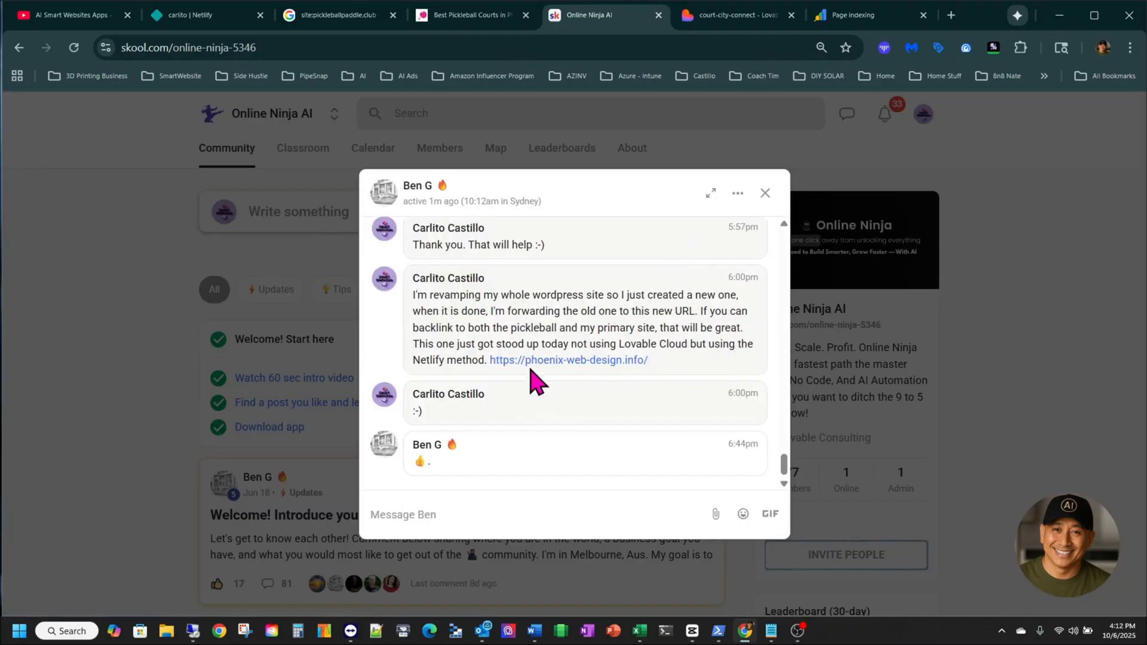
scroll(538, 377, up, 4)
scroll(538, 377, up, 4)
scroll(538, 377, up, 3)
scroll(538, 377, down, 4)
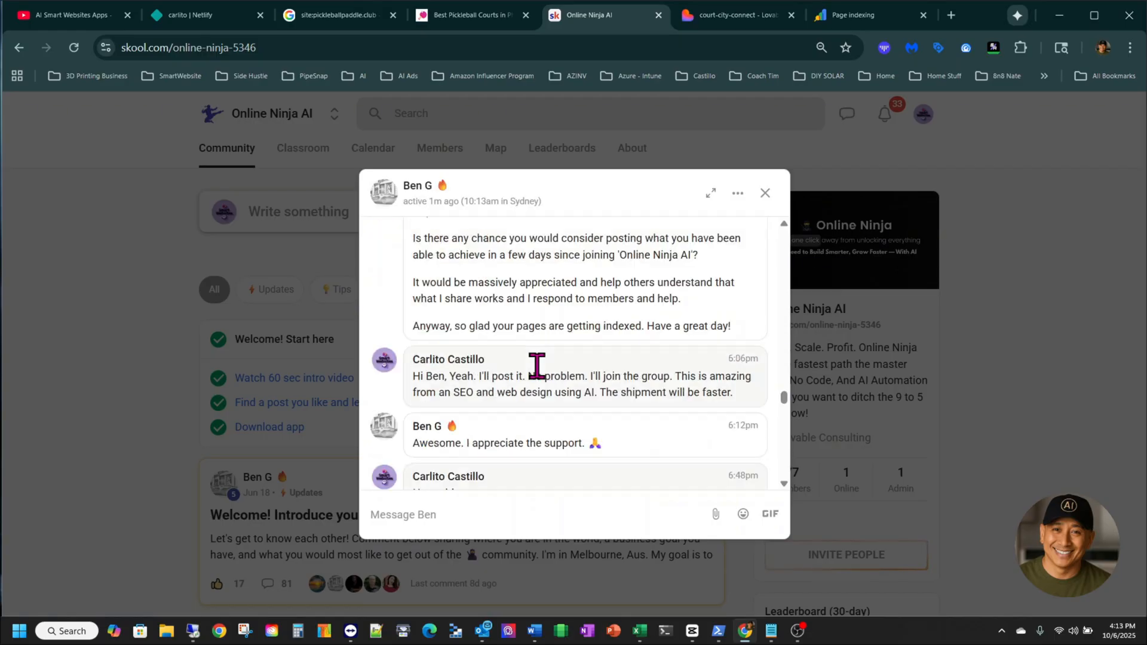
scroll(538, 377, down, 4)
scroll(538, 377, down, 4)
scroll(538, 376, down, 3)
click(764, 194)
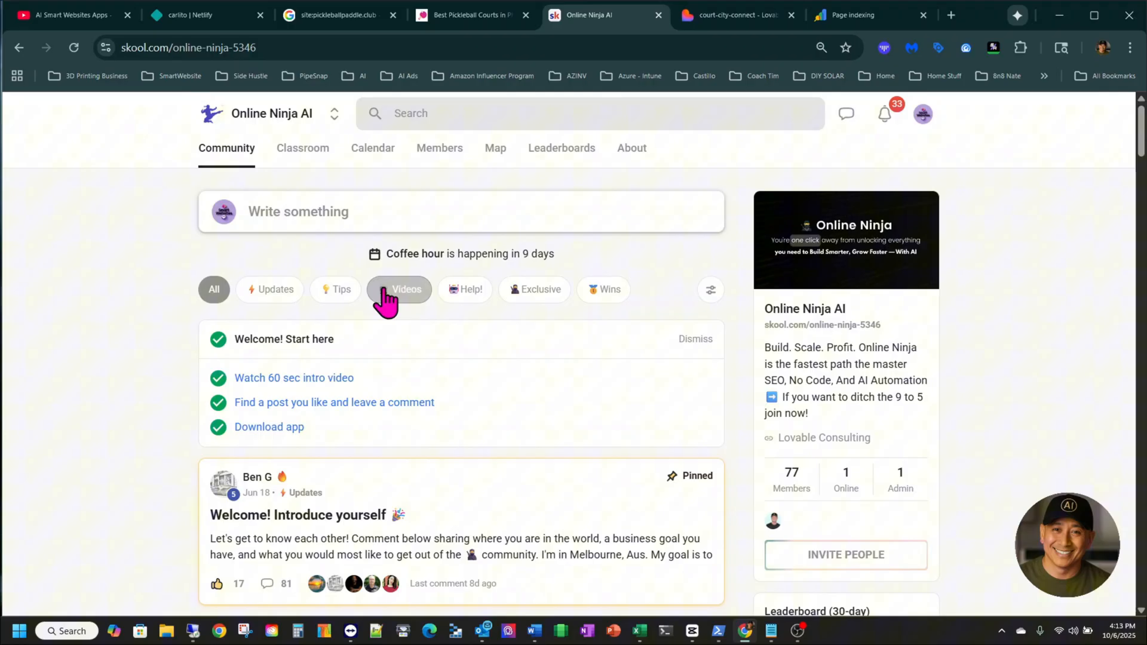
scroll(385, 385, down, 2)
scroll(404, 448, down, 1)
scroll(407, 462, down, 3)
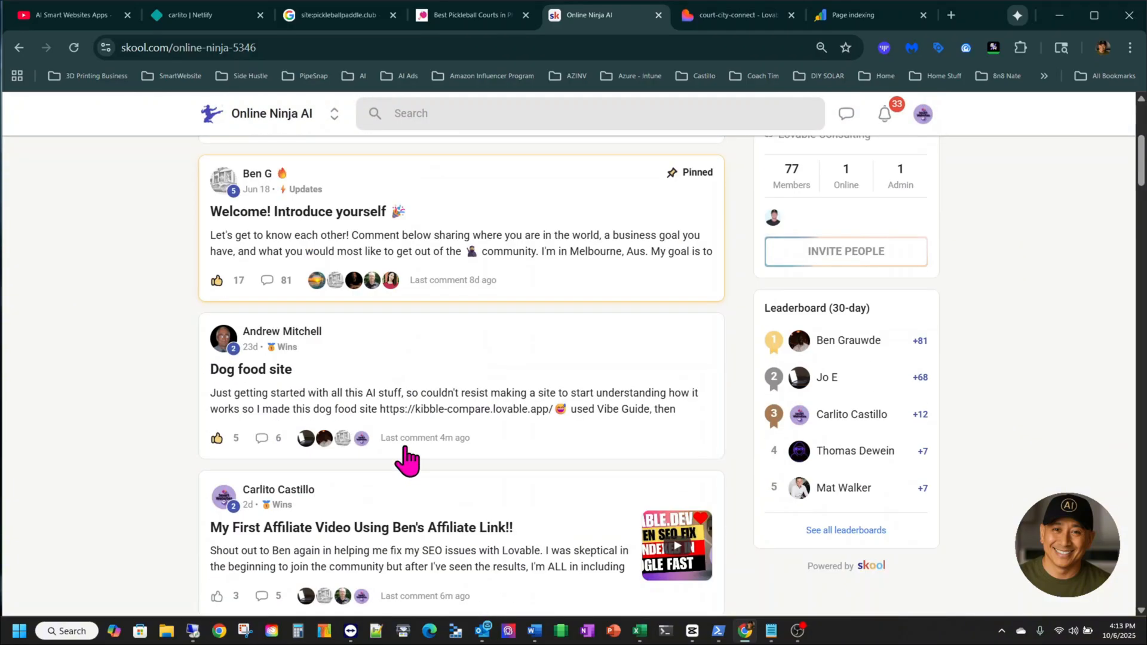
scroll(359, 322, down, 2)
scroll(377, 433, down, 3)
scroll(376, 433, down, 3)
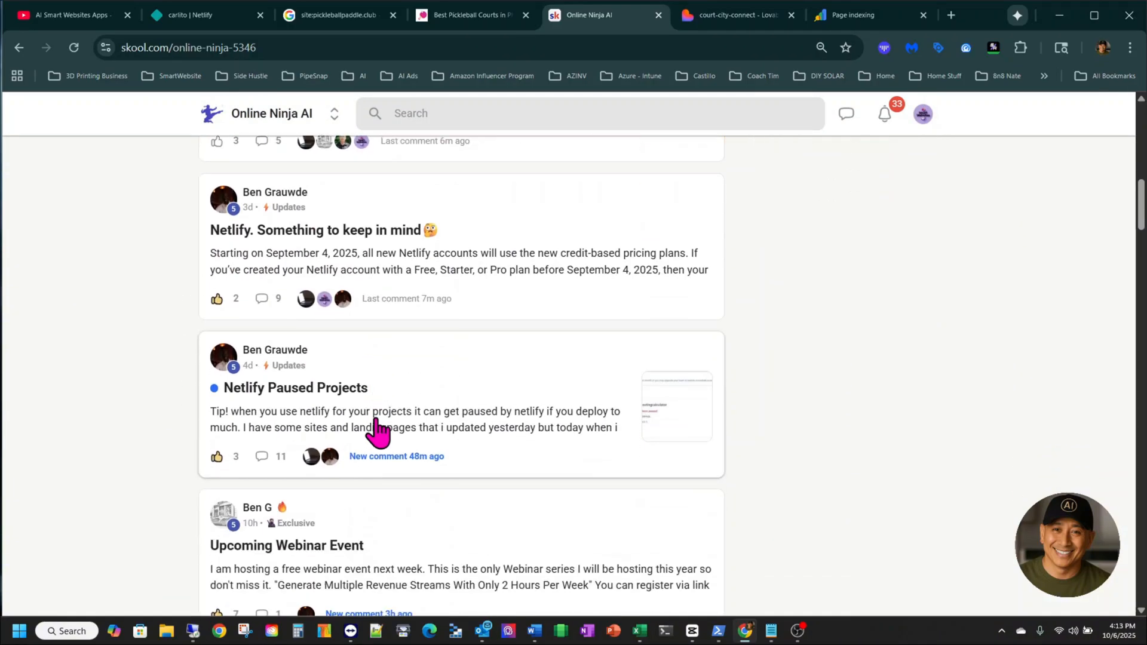
scroll(377, 433, down, 3)
scroll(377, 432, down, 3)
scroll(377, 433, down, 3)
scroll(381, 430, down, 3)
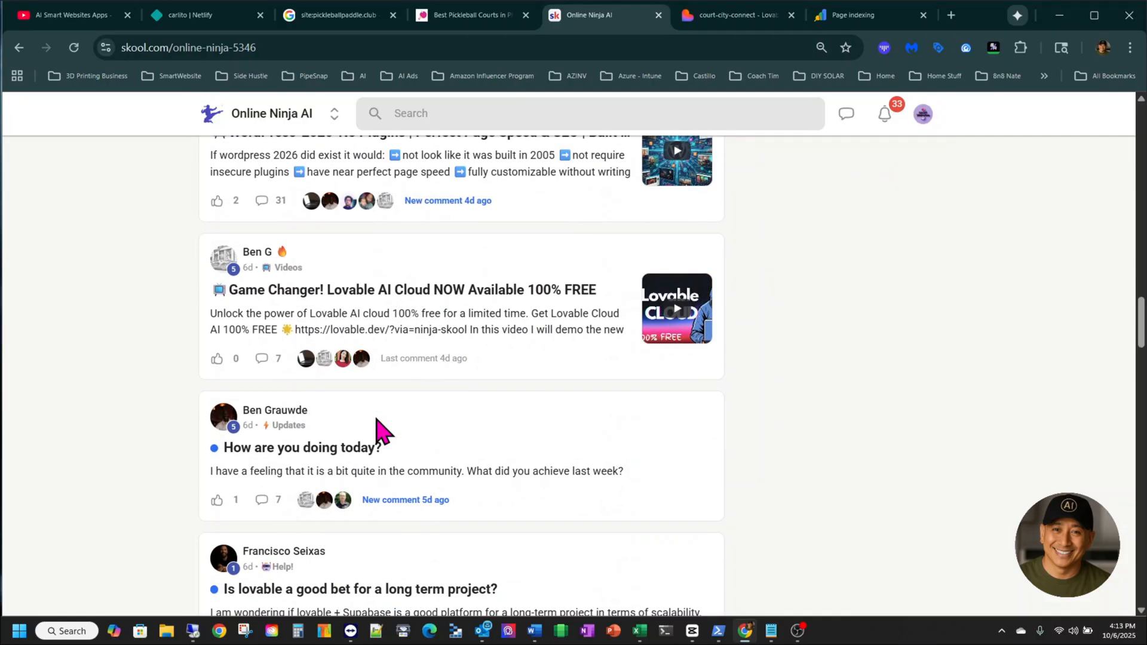
scroll(381, 431, up, 5)
scroll(381, 430, up, 5)
scroll(381, 430, up, 5)
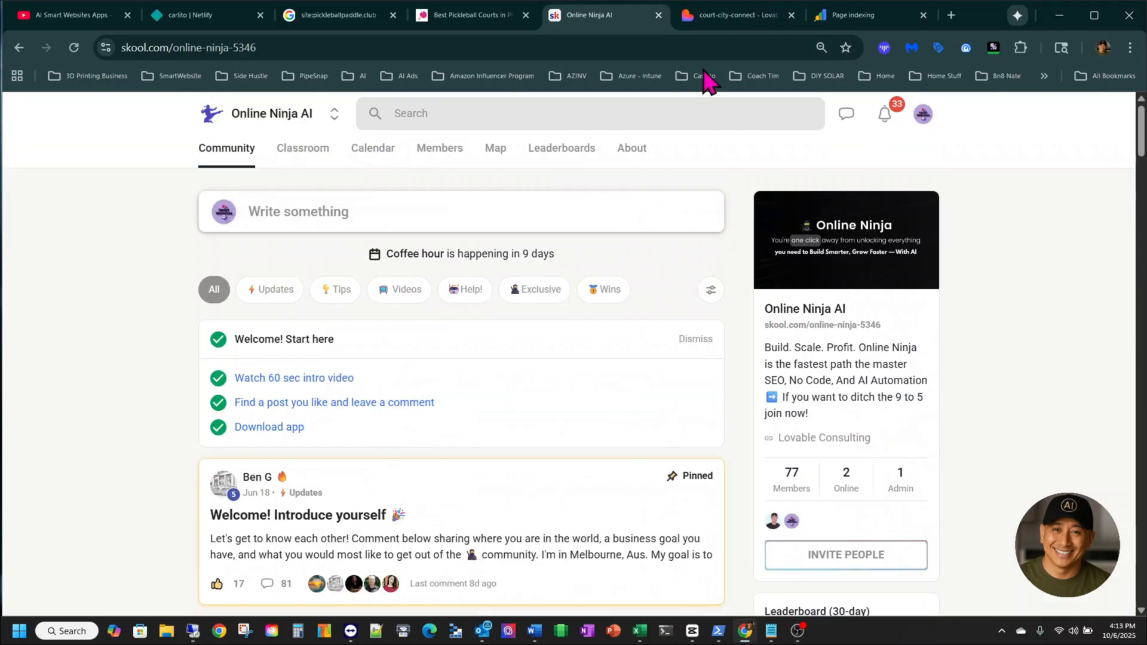
click(732, 15)
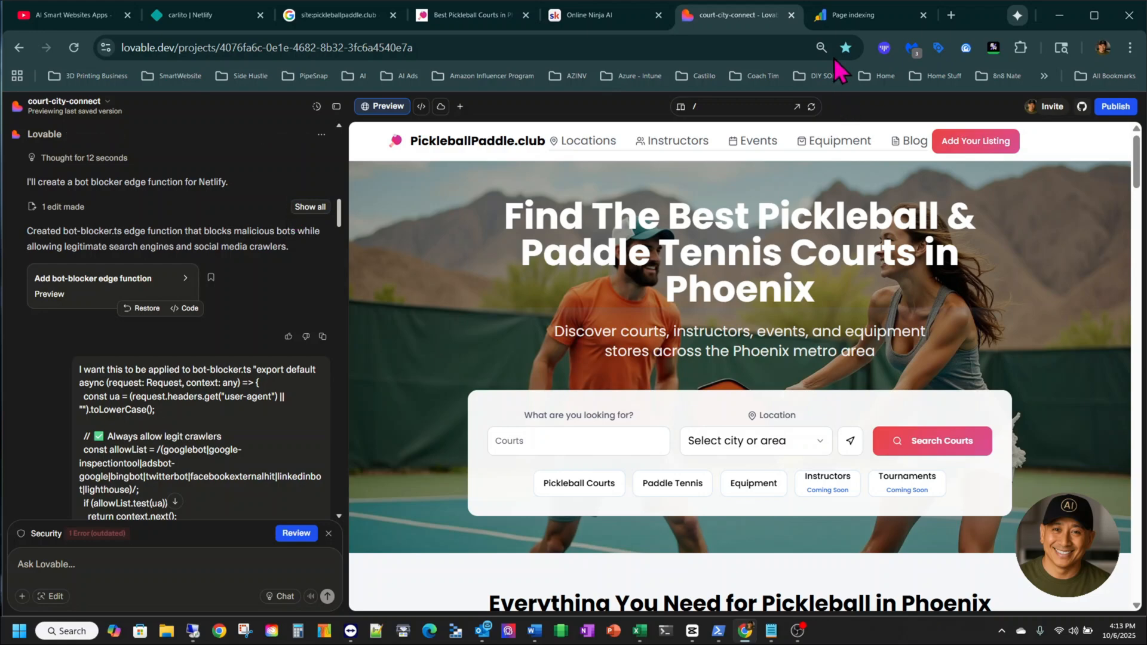
Step: Check the Search Console indexed-pages report, then show the Netlify projects list
click(849, 16)
scroll(402, 319, up, 5)
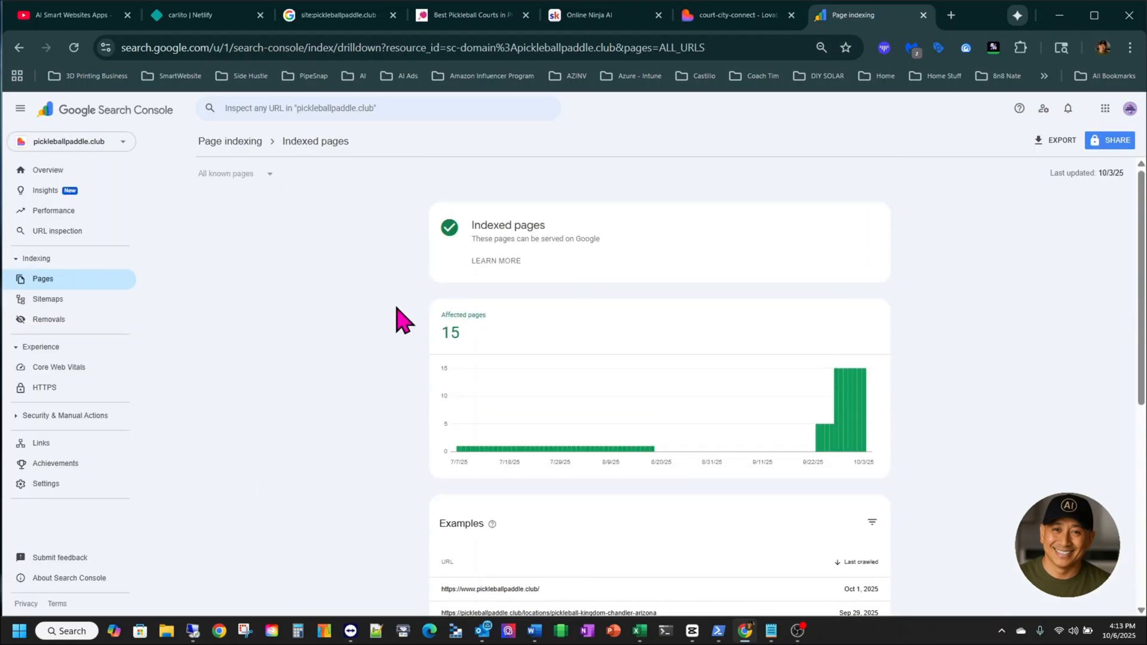
click(190, 15)
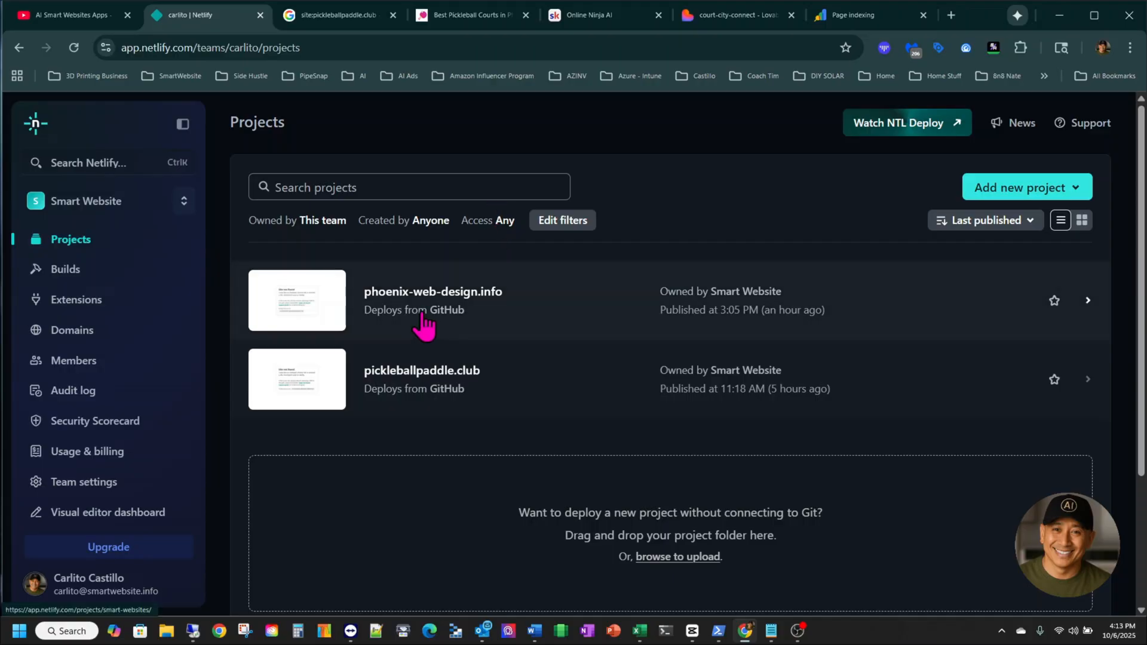
click(852, 16)
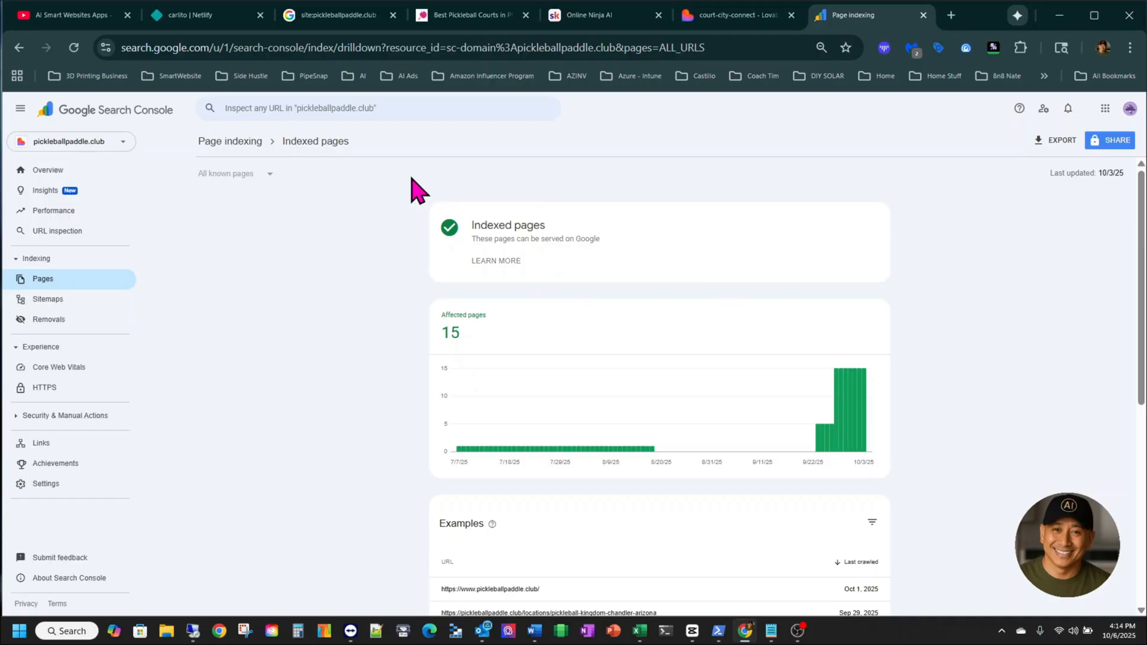
click(190, 15)
scroll(102, 417, down, 3)
scroll(101, 416, up, 3)
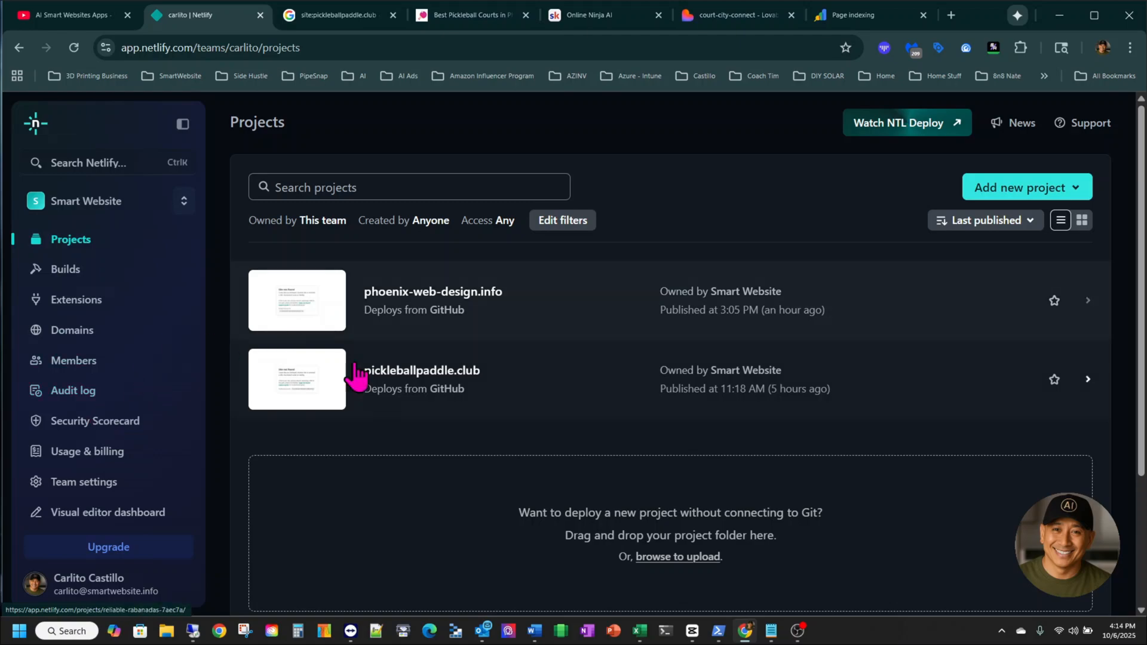
Step: Show the Web security overview for the phoenix-web-design.info Netlify project
click(312, 296)
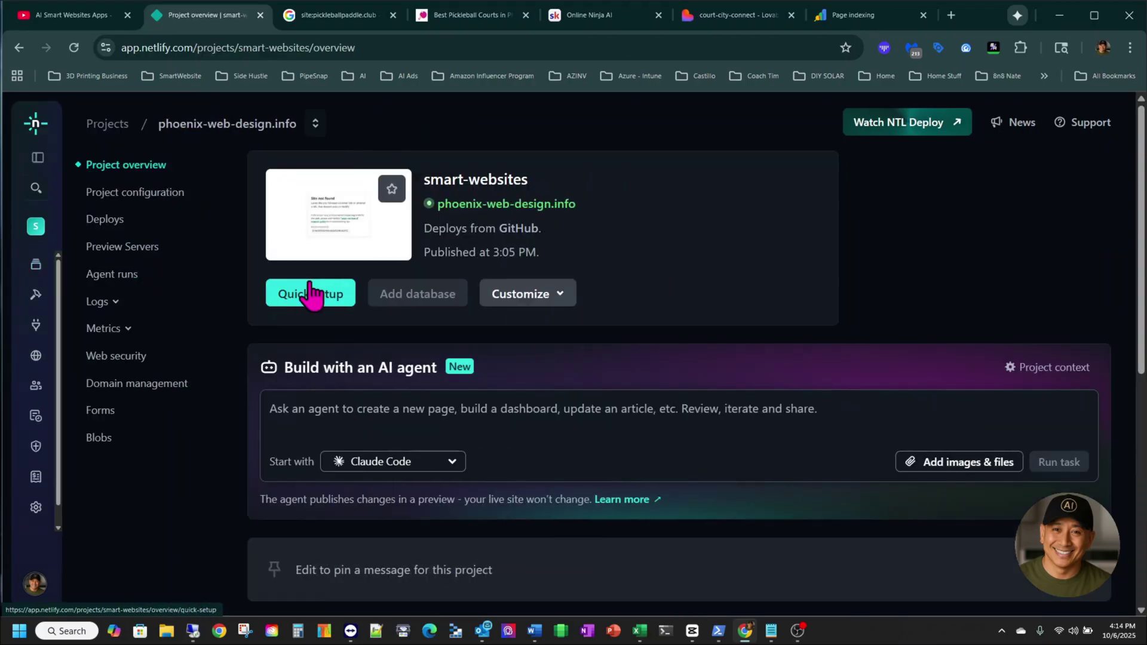
click(115, 356)
scroll(240, 412, down, 3)
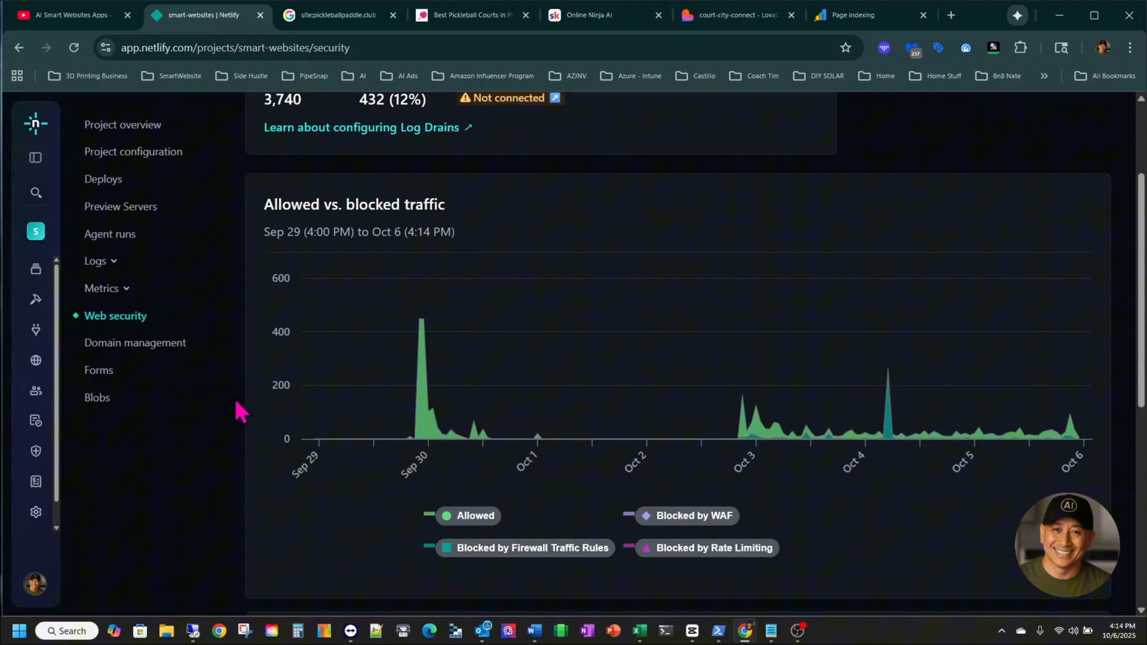
mouse_move(420, 381)
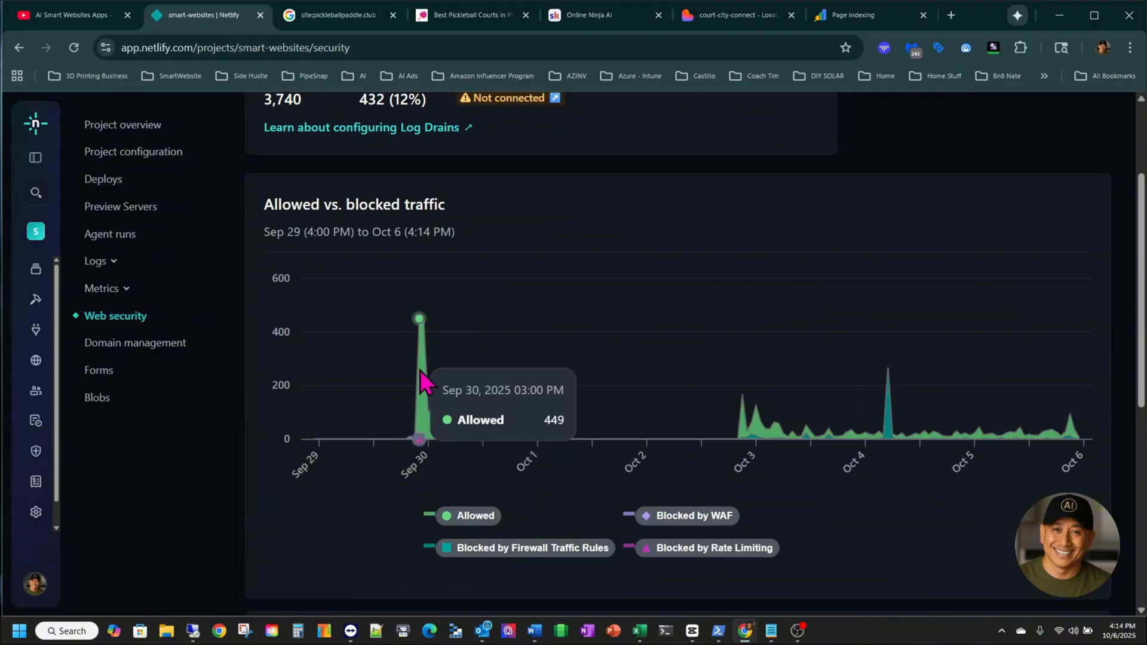
scroll(425, 381, up, 1)
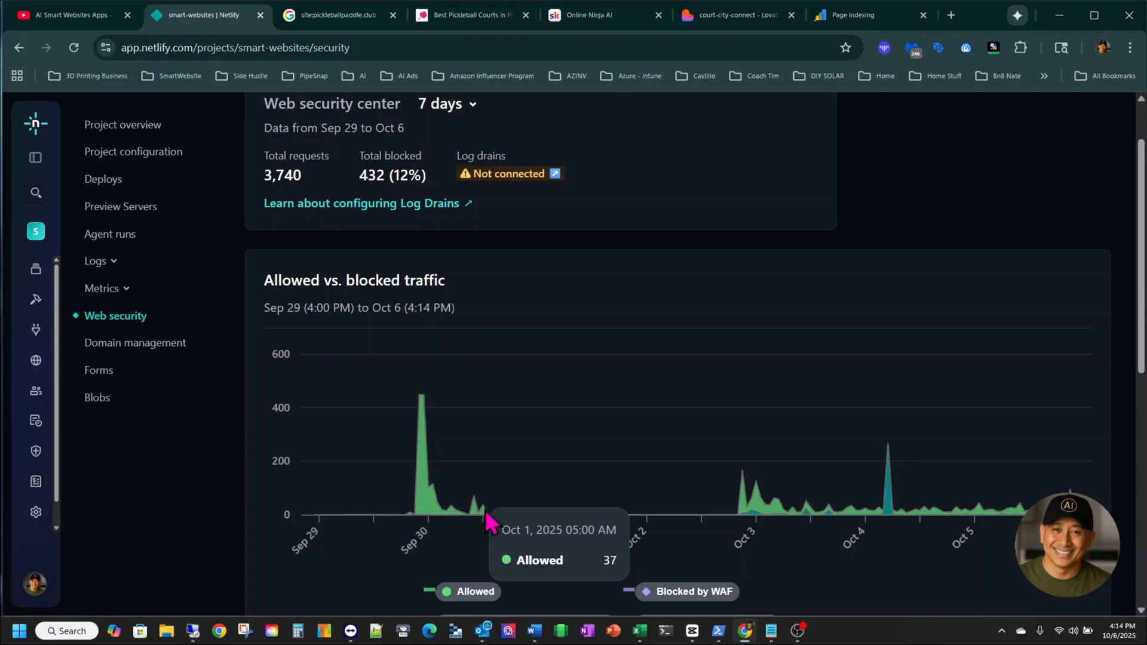
scroll(582, 433, down, 1)
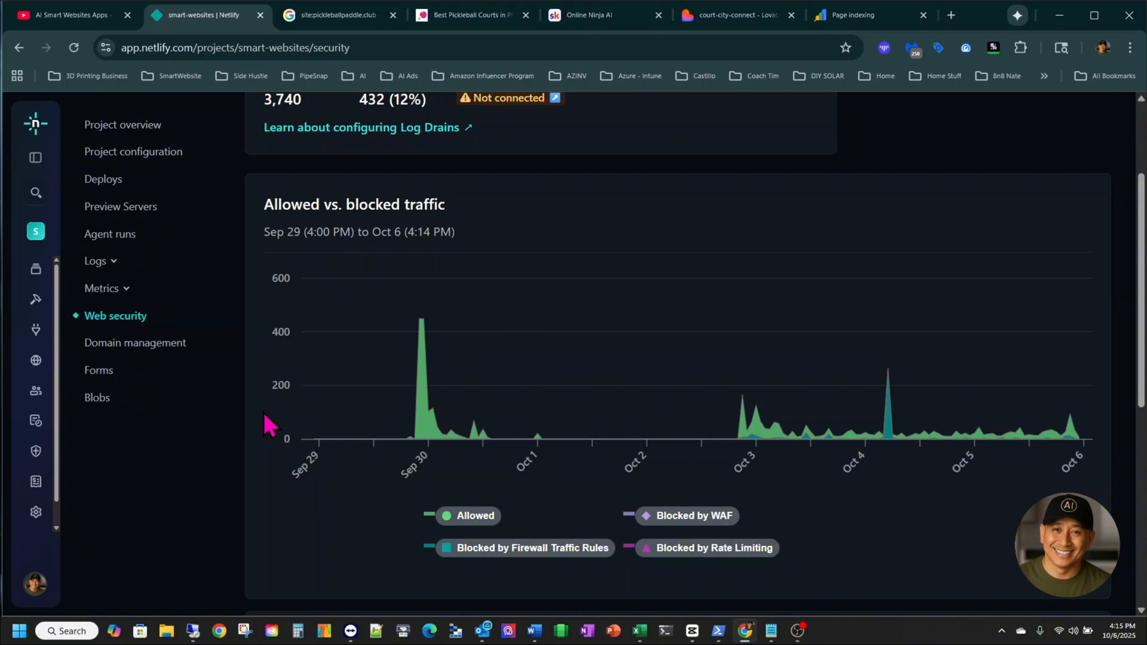
mouse_move(1064, 440)
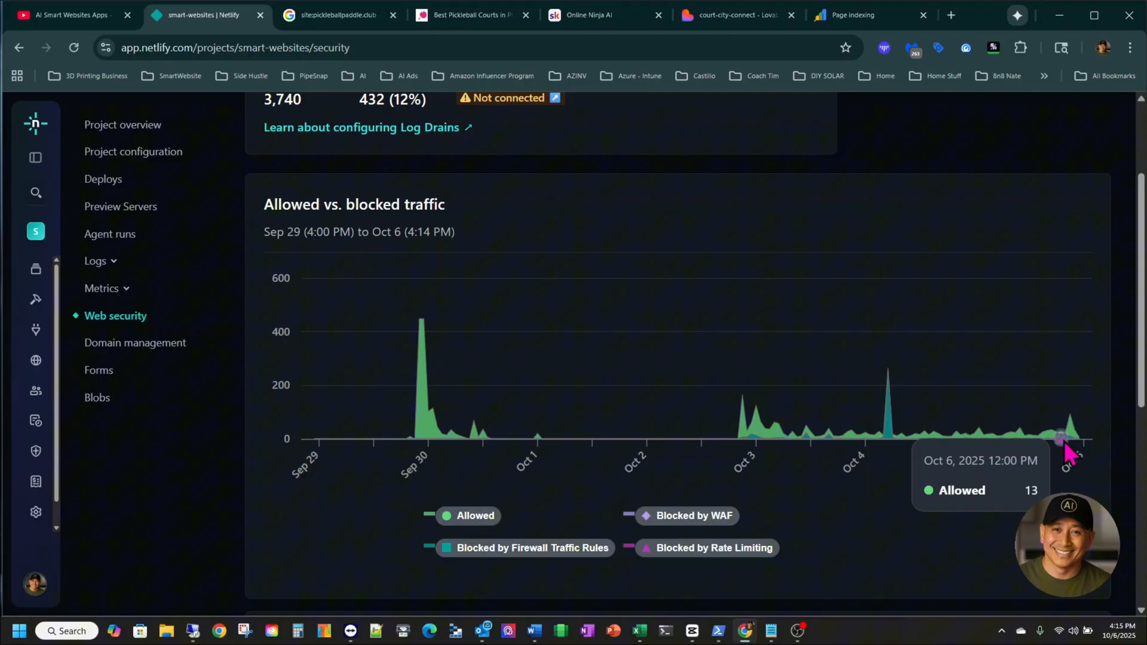
scroll(628, 313, up, 3)
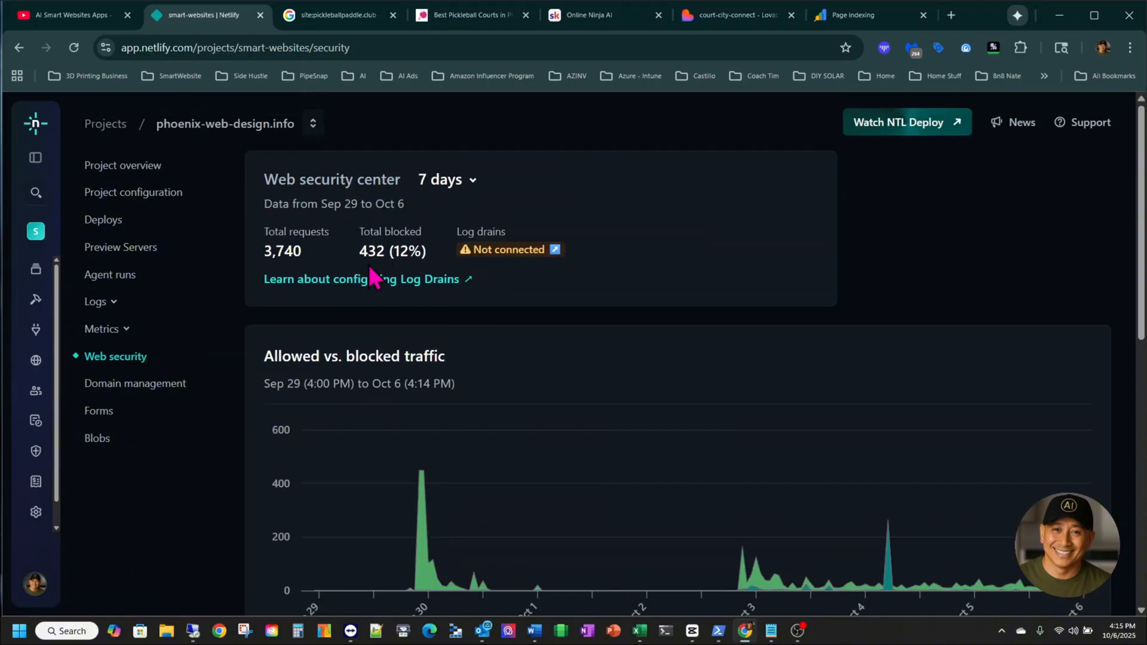
scroll(398, 264, down, 1)
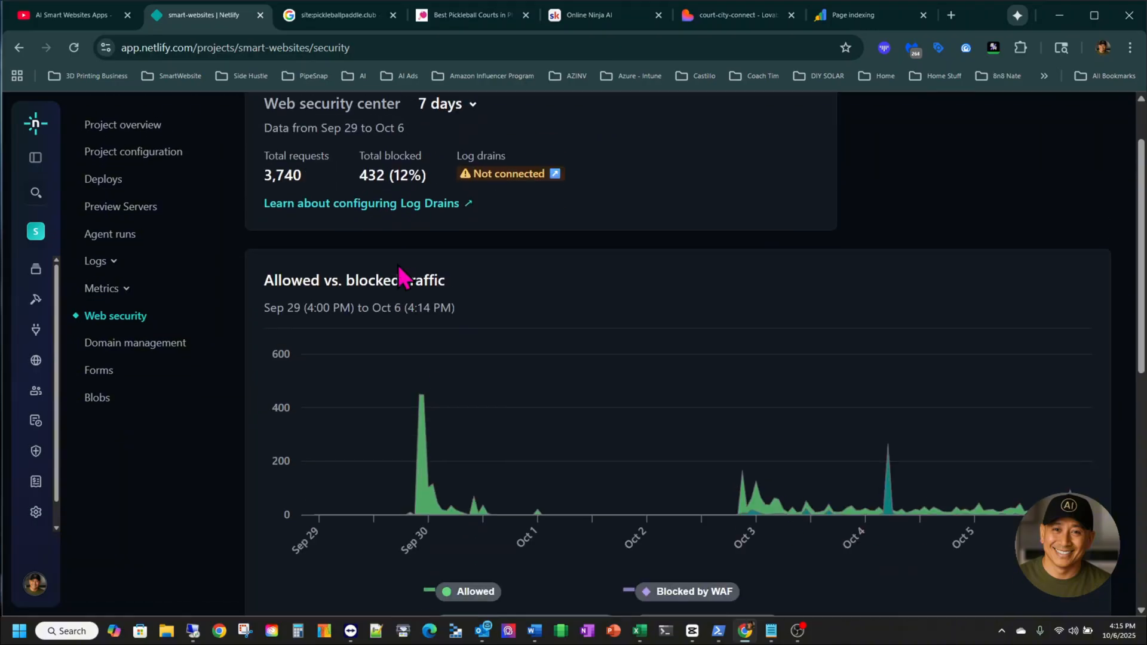
scroll(587, 404, down, 5)
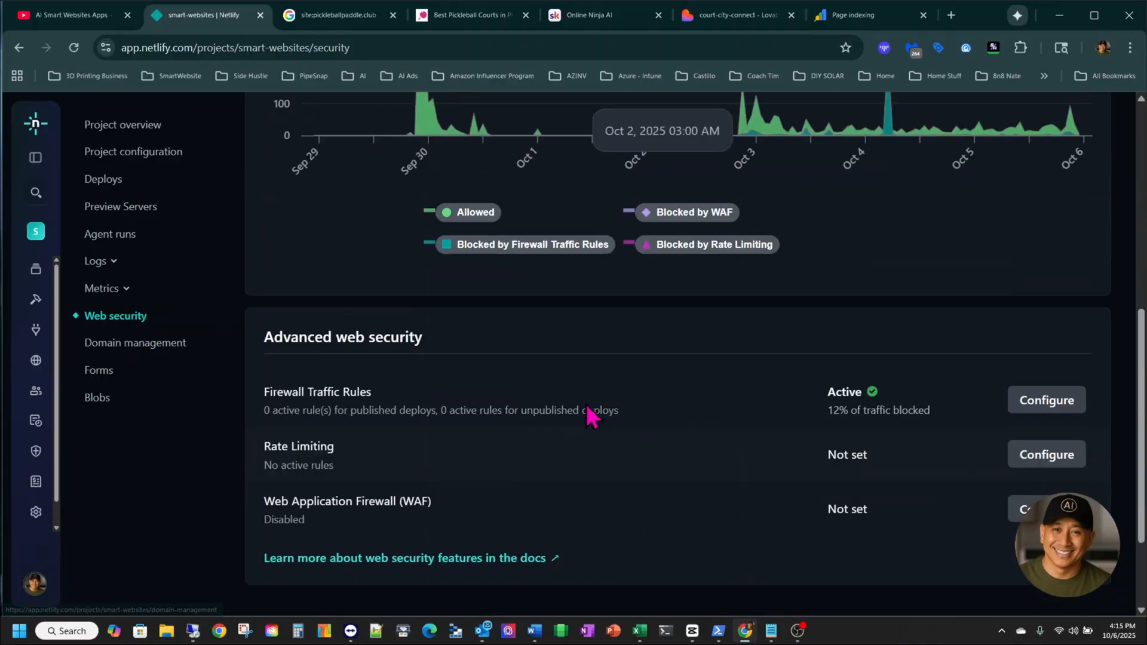
scroll(586, 404, down, 2)
scroll(586, 405, up, 2)
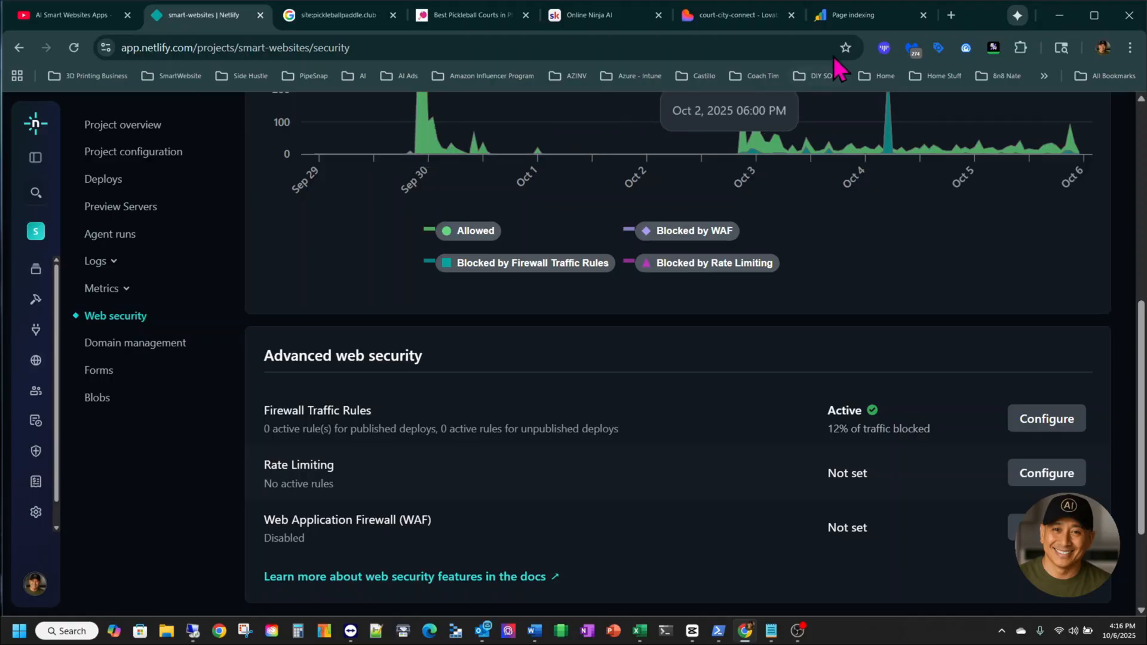
Step: Load pickleballpaddle.club/robots.txt in a new tab to view its crawler rules
click(861, 16)
click(951, 15)
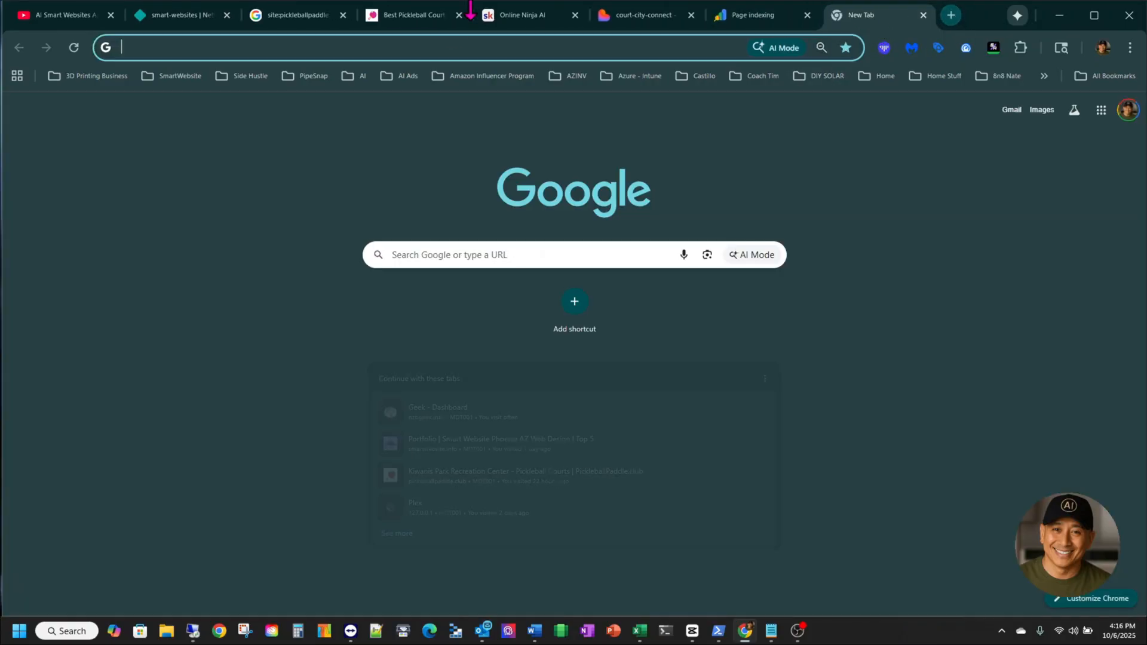
click(435, 48)
text(pick)
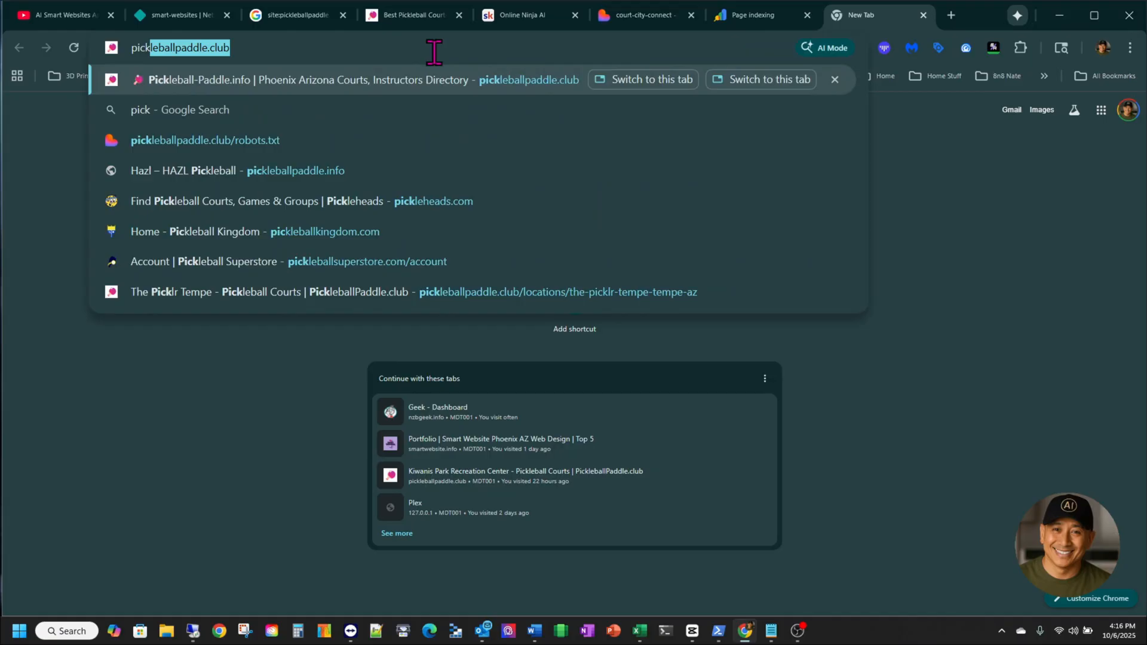
text(leballpaddle.club/robots.txt)
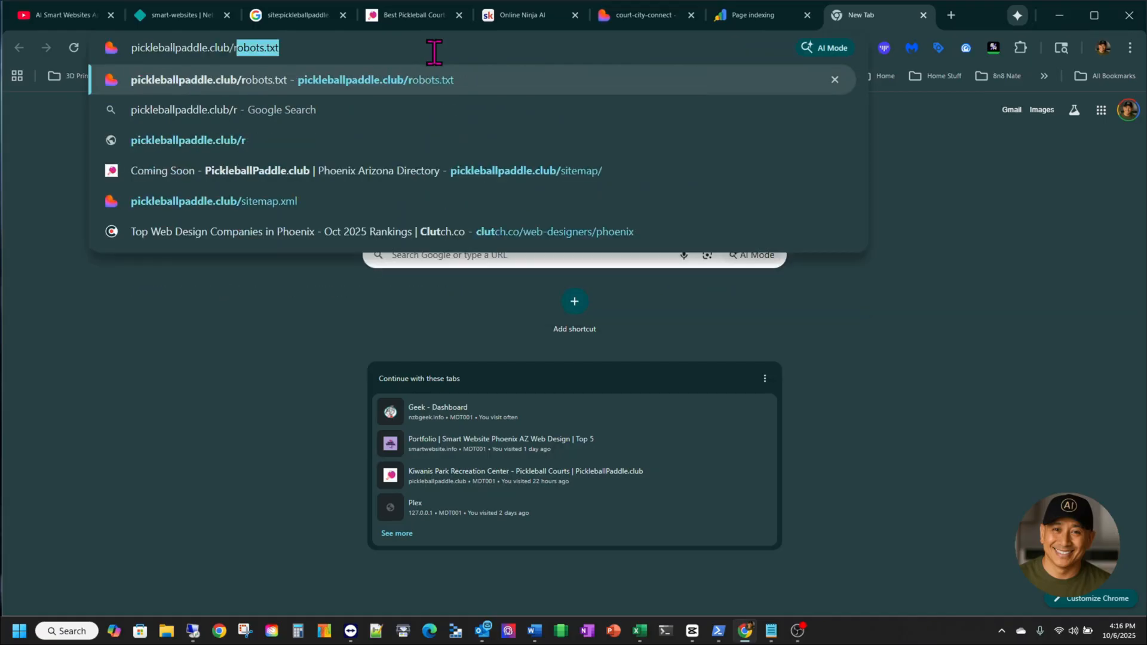
key(Return)
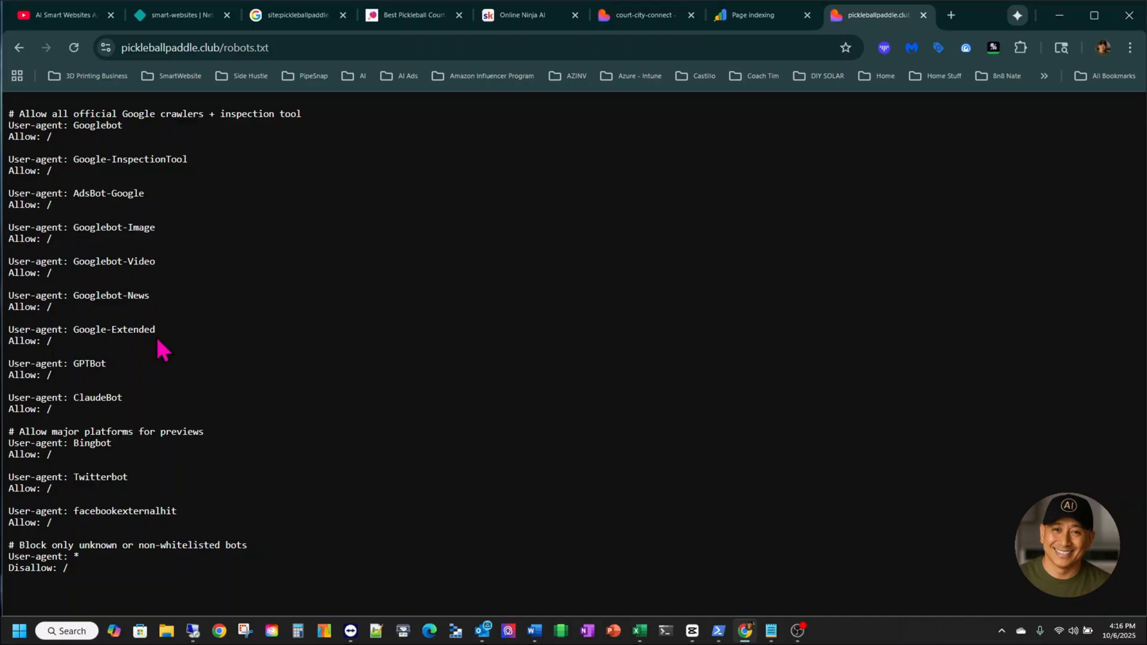
Step: Start a Google search query in another new tab
click(950, 15)
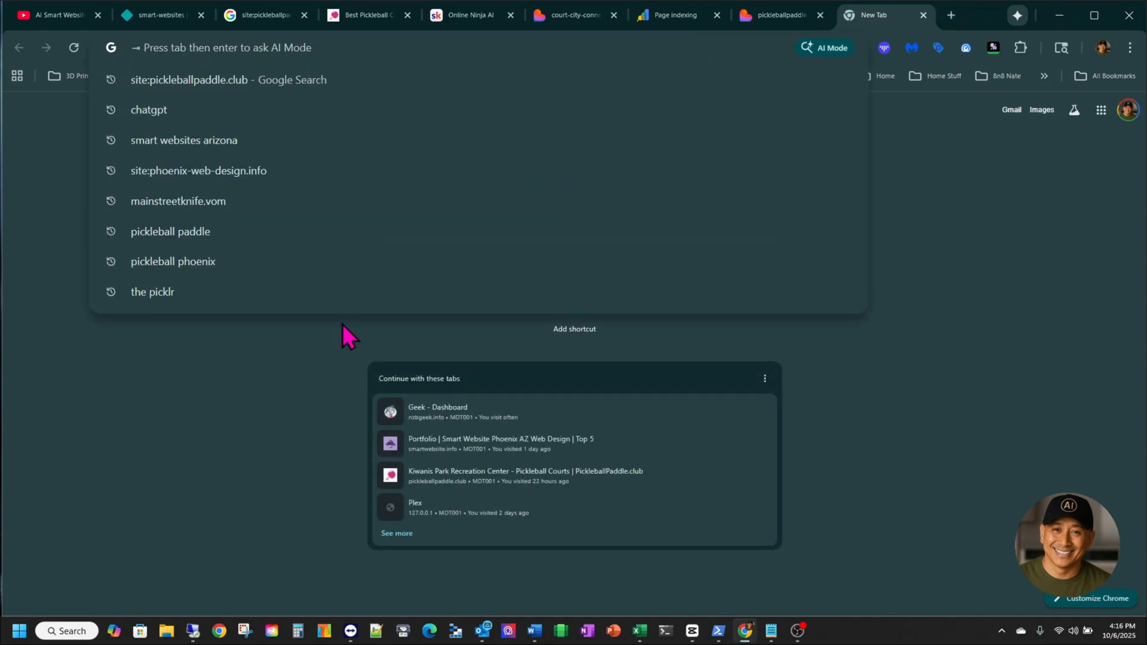
click(342, 324)
click(466, 254)
text(wha)
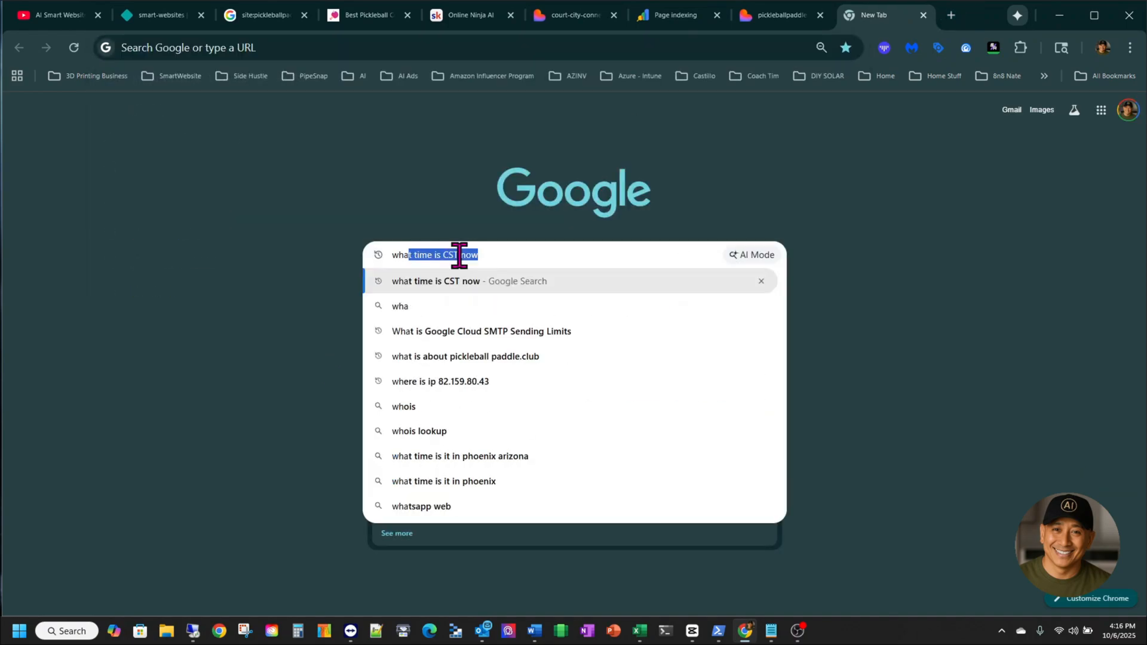
text(t is pick)
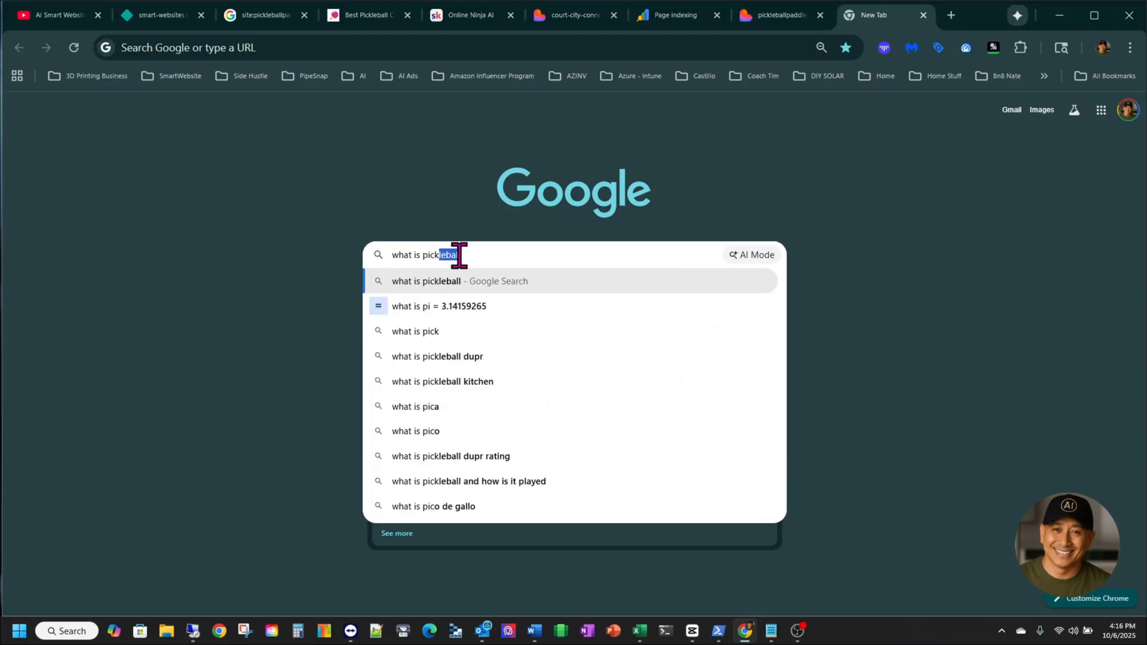
text(leballp)
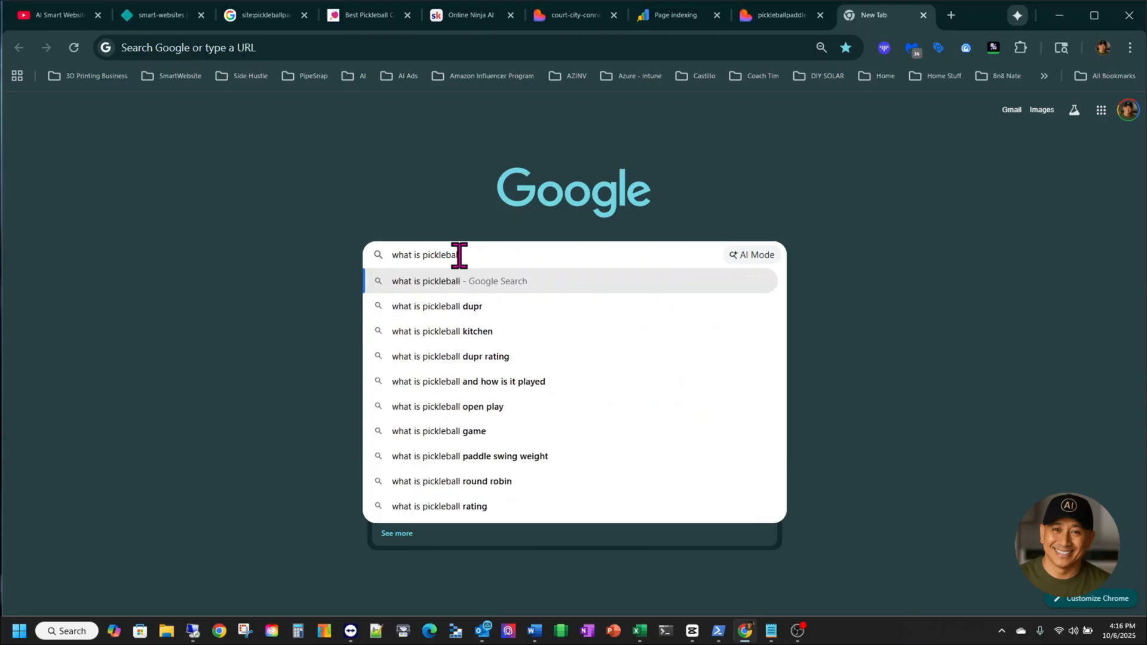
text(addl)
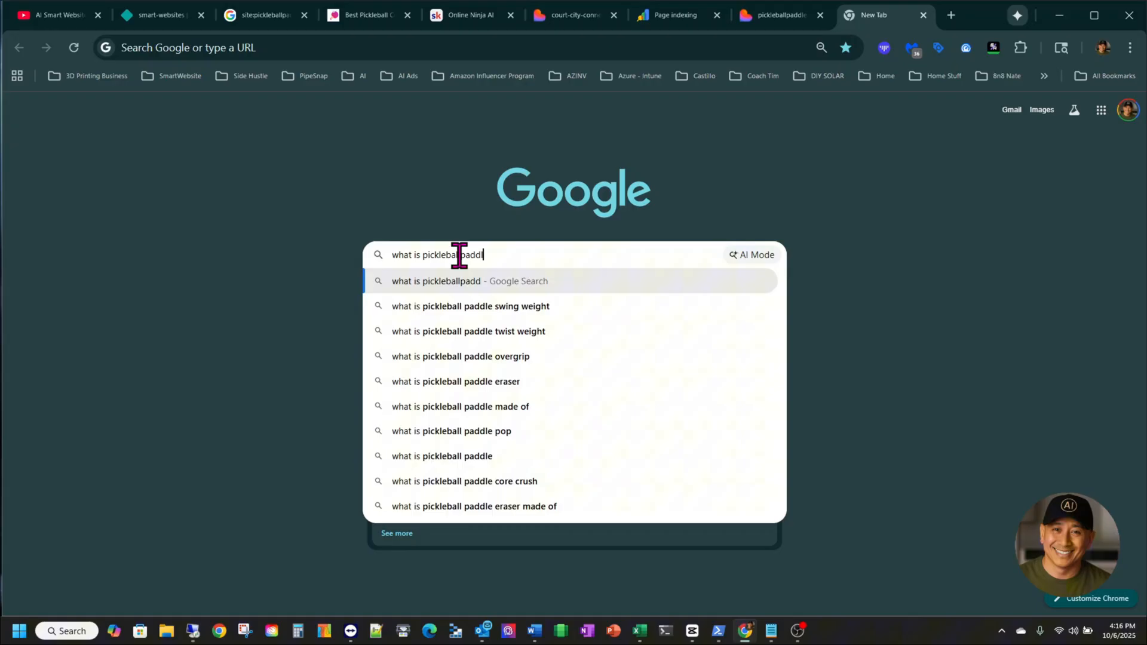
text(e)
text(.club)
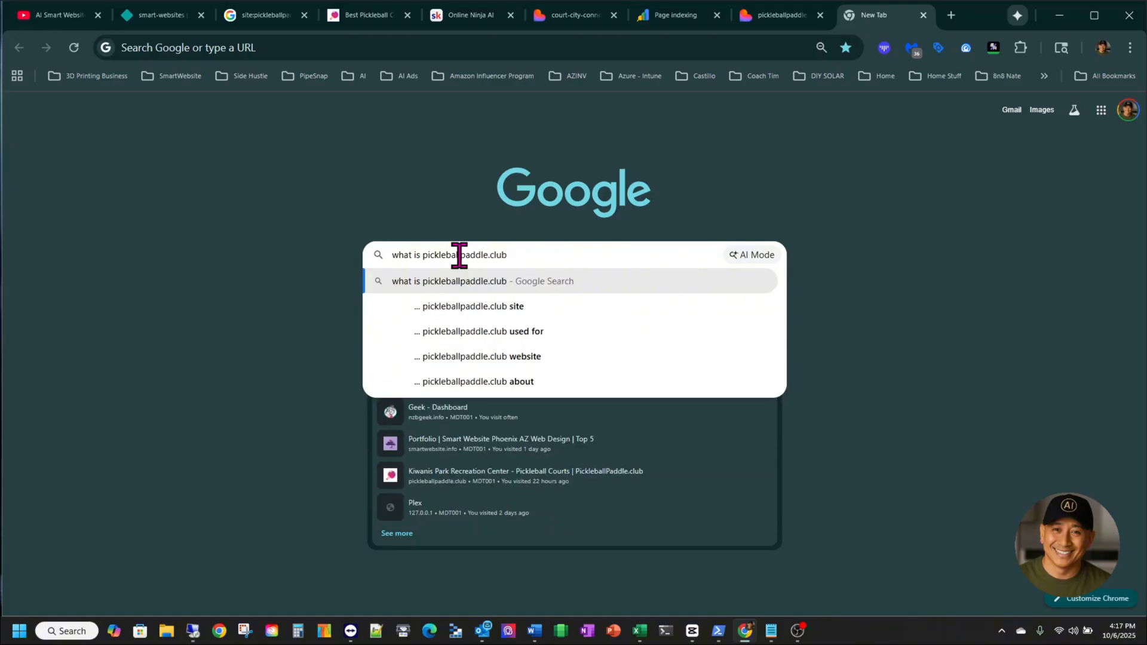
Step: Search 'what is pickleballpaddle.club' and read the expanded AI Overview and results
key(Return)
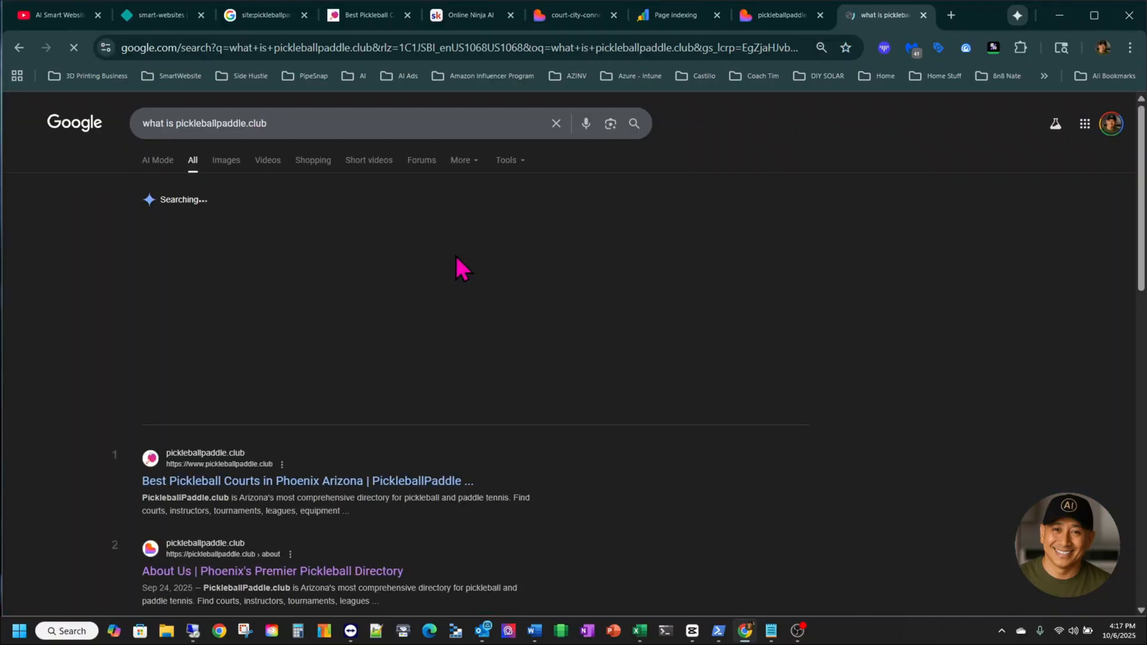
scroll(300, 533, down, 1)
scroll(340, 377, up, 1)
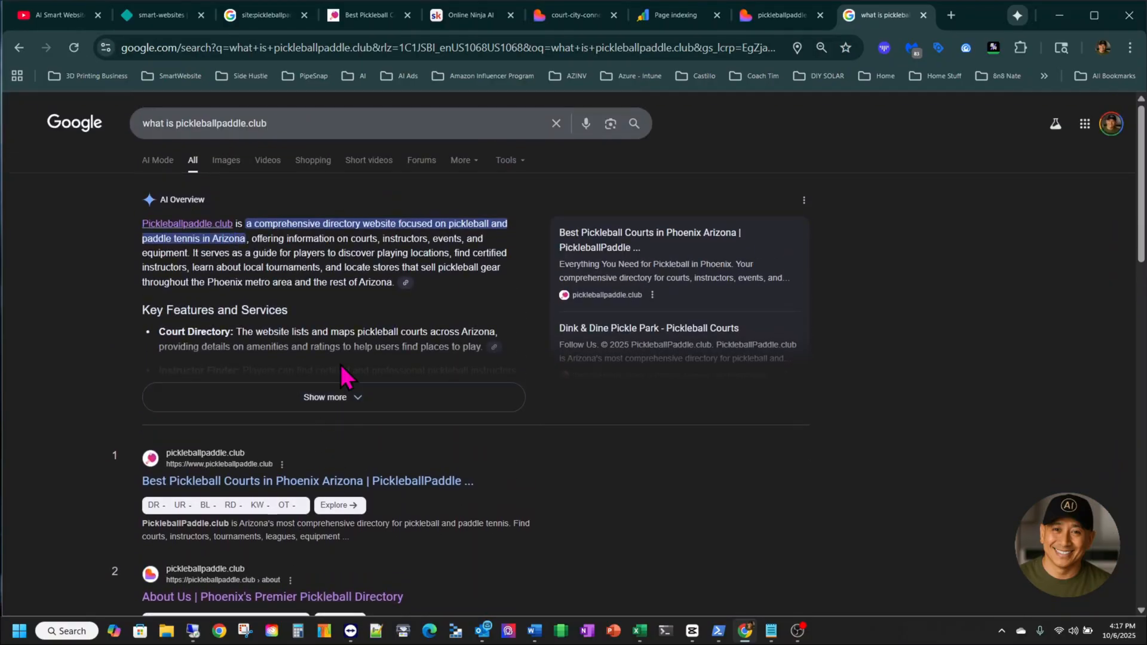
click(337, 394)
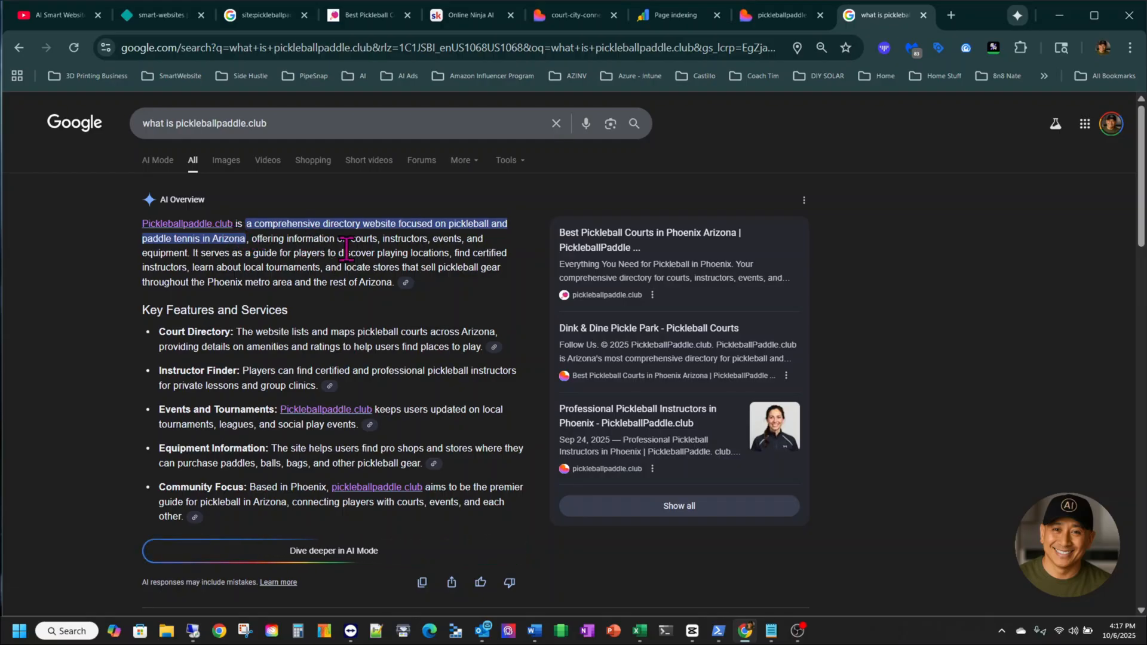
scroll(395, 392, down, 1)
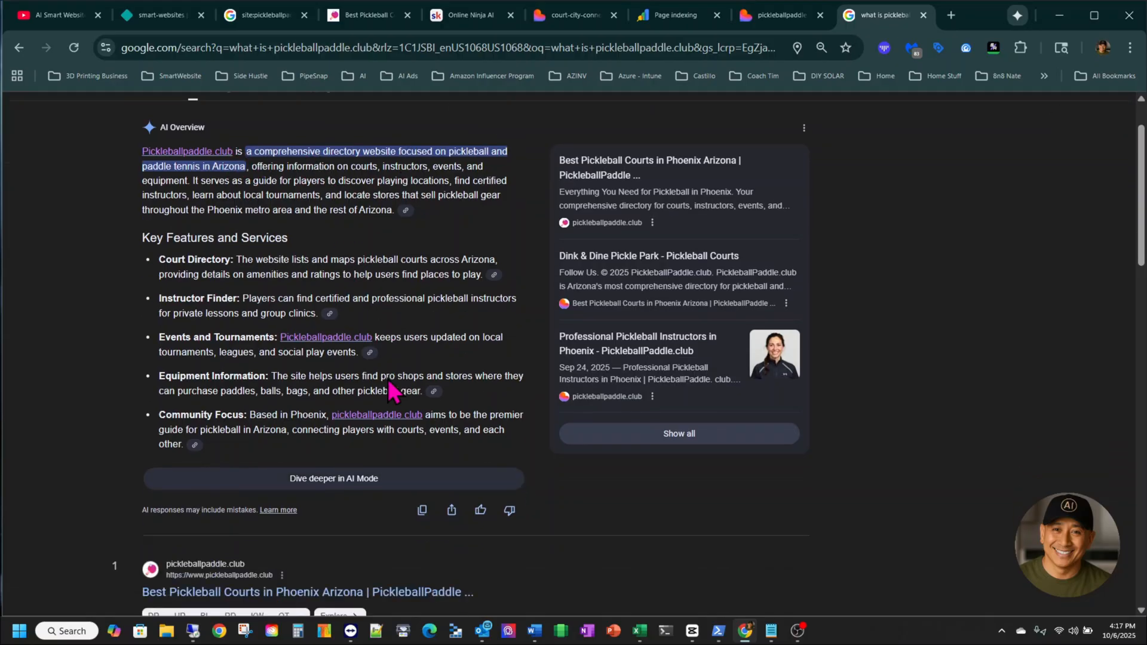
scroll(449, 431, down, 1)
scroll(478, 445, up, 2)
scroll(270, 475, down, 4)
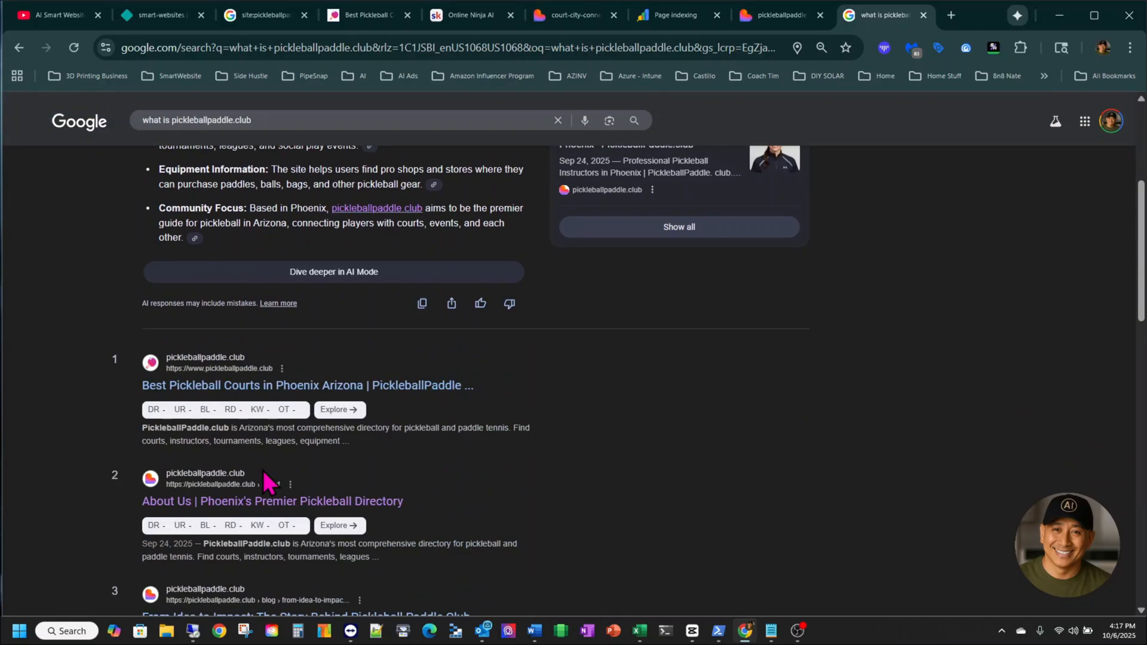
scroll(270, 475, up, 1)
scroll(217, 414, down, 2)
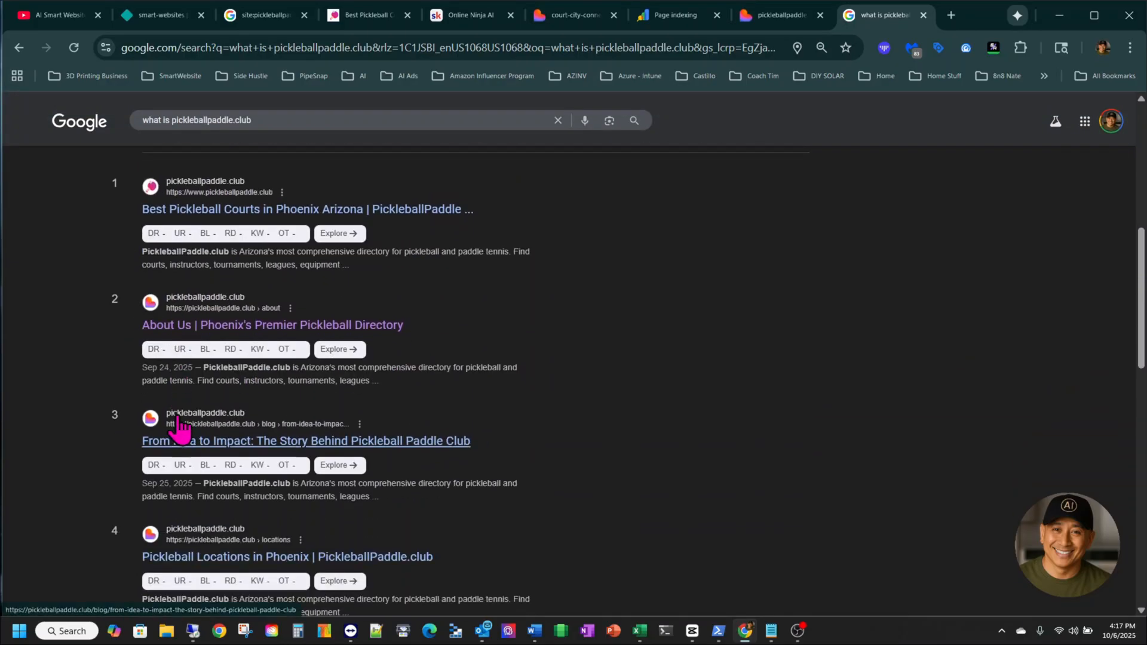
scroll(206, 421, down, 2)
scroll(188, 425, down, 2)
scroll(180, 429, down, 3)
key(Home)
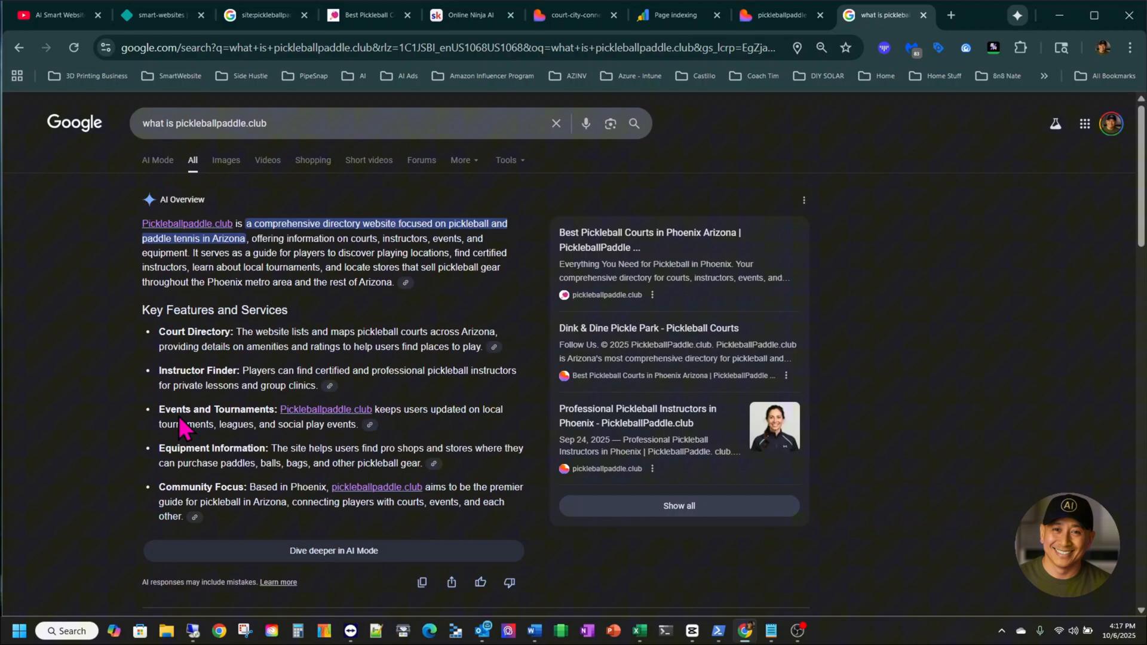
Step: Run a site:pickleballpaddle.club search in a new tab and view page 2 of the results
key(ctrl+t)
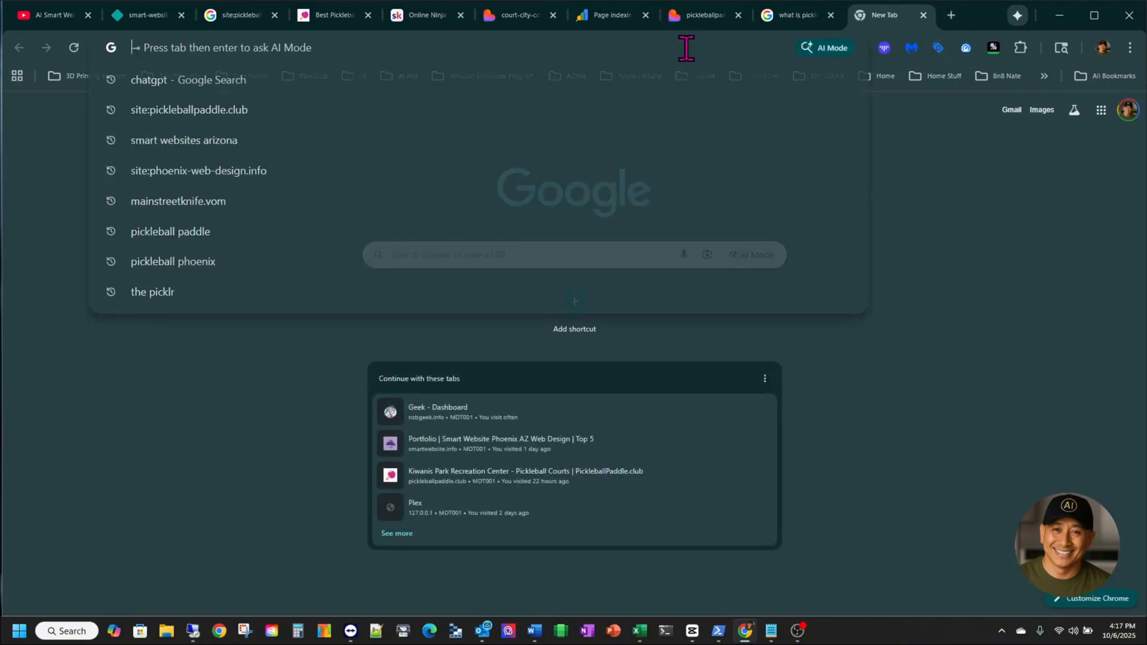
text(site)
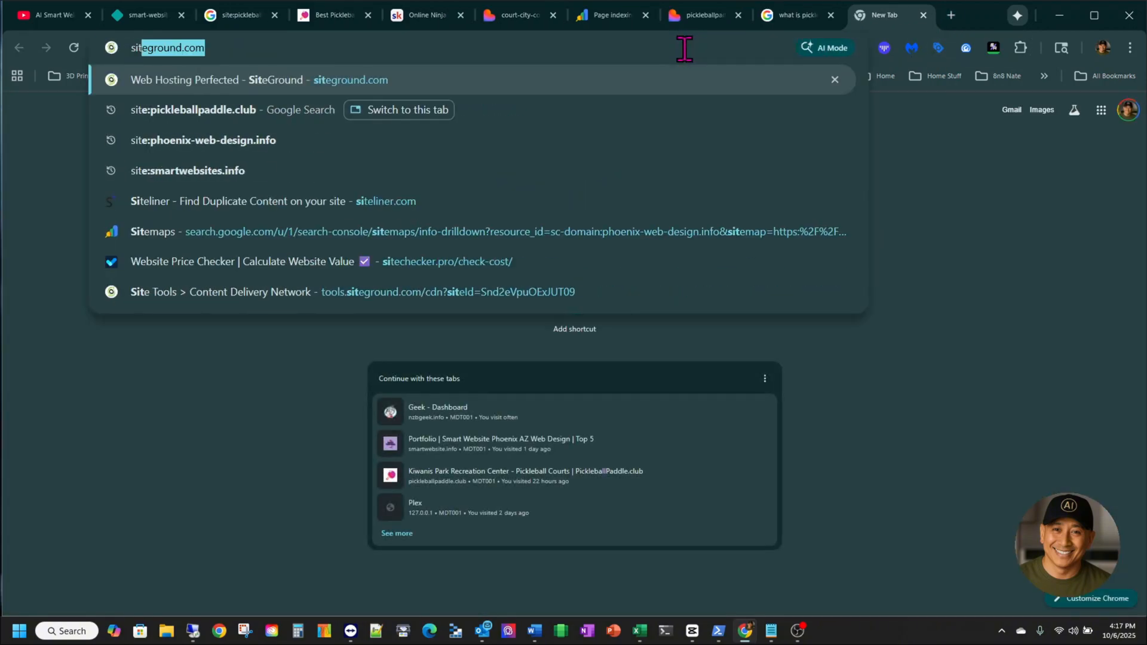
text(:p)
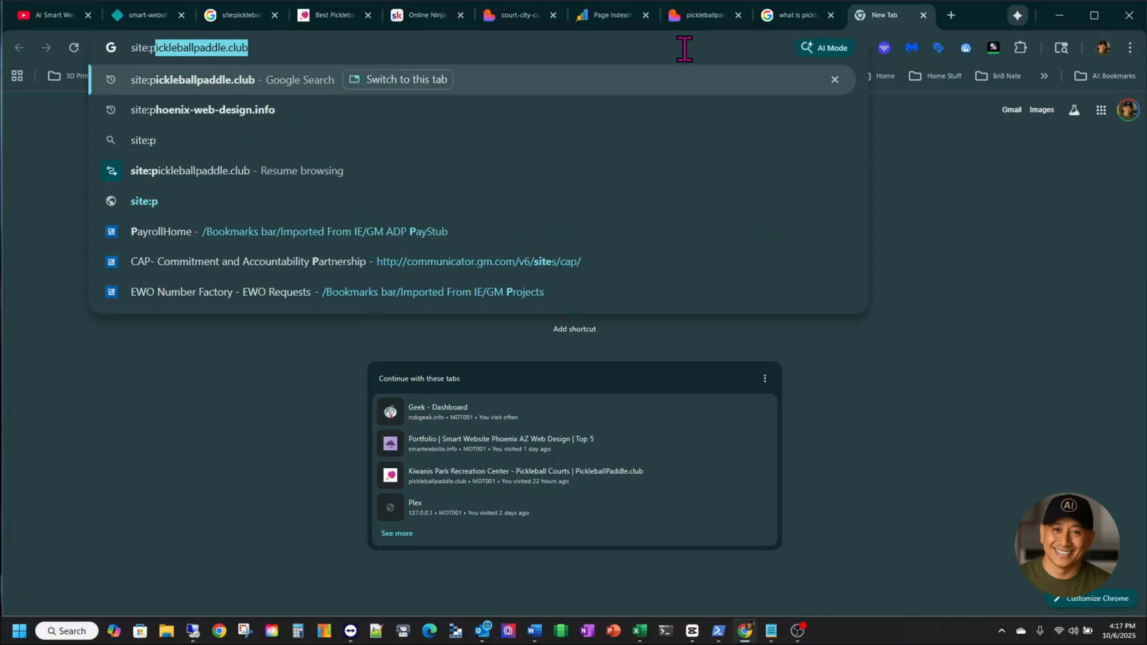
key(Return)
scroll(535, 324, down, 5)
scroll(536, 324, down, 5)
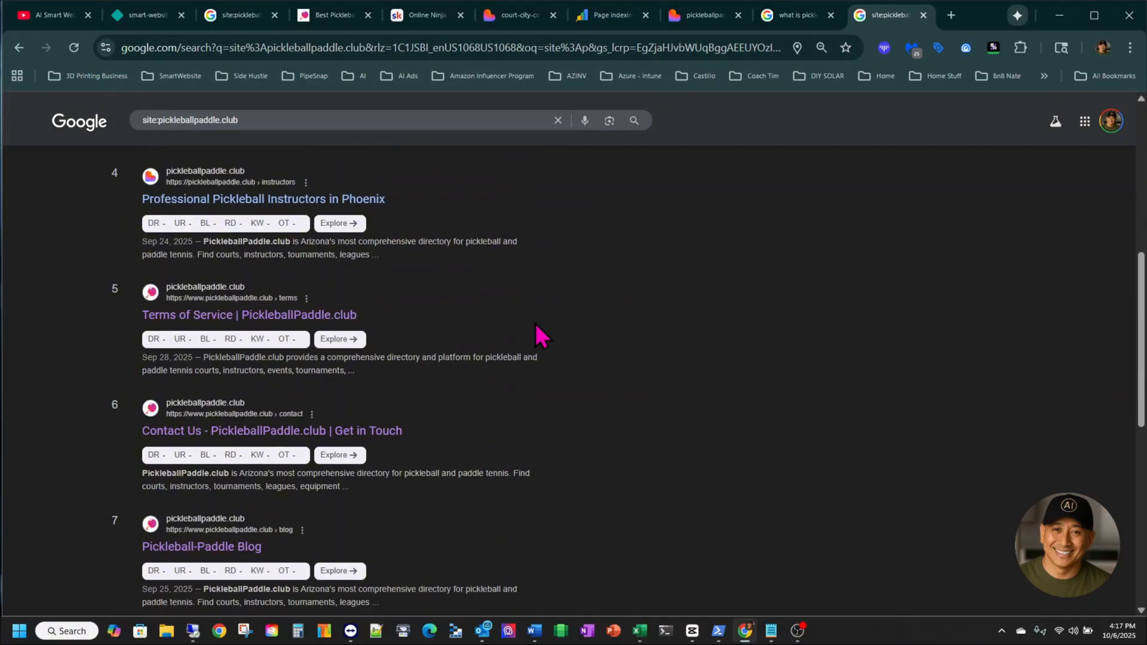
scroll(535, 323, down, 5)
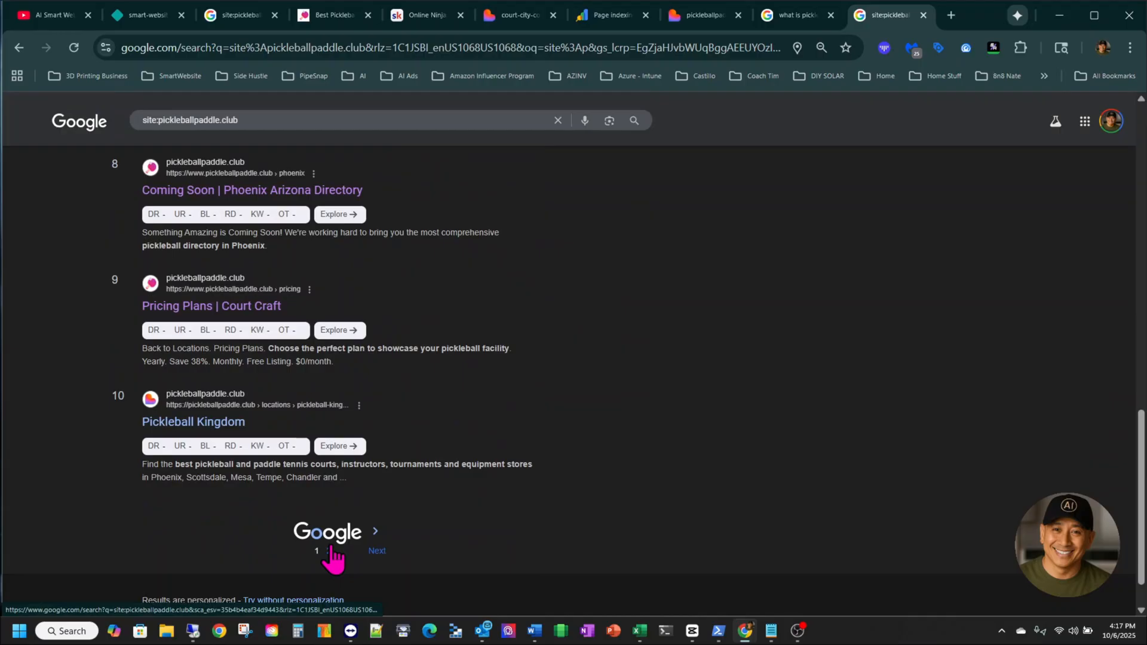
click(328, 550)
scroll(557, 357, down, 2)
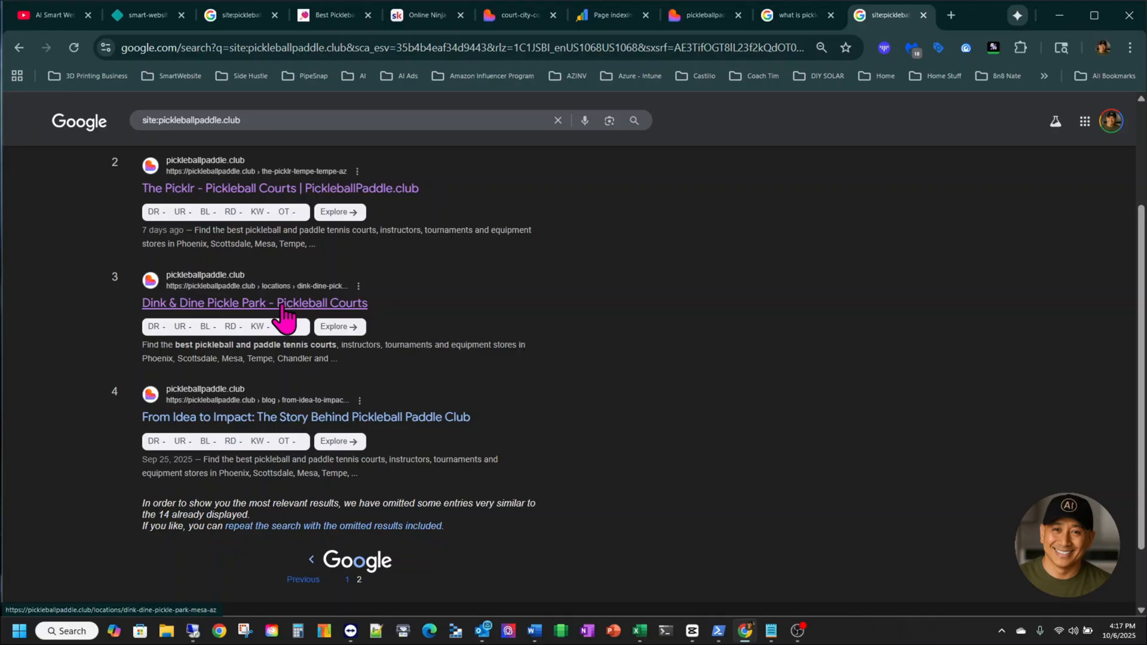
Step: Visit the Dink & Dine Pickle Park listing, then return to the 'what is' search results
click(284, 305)
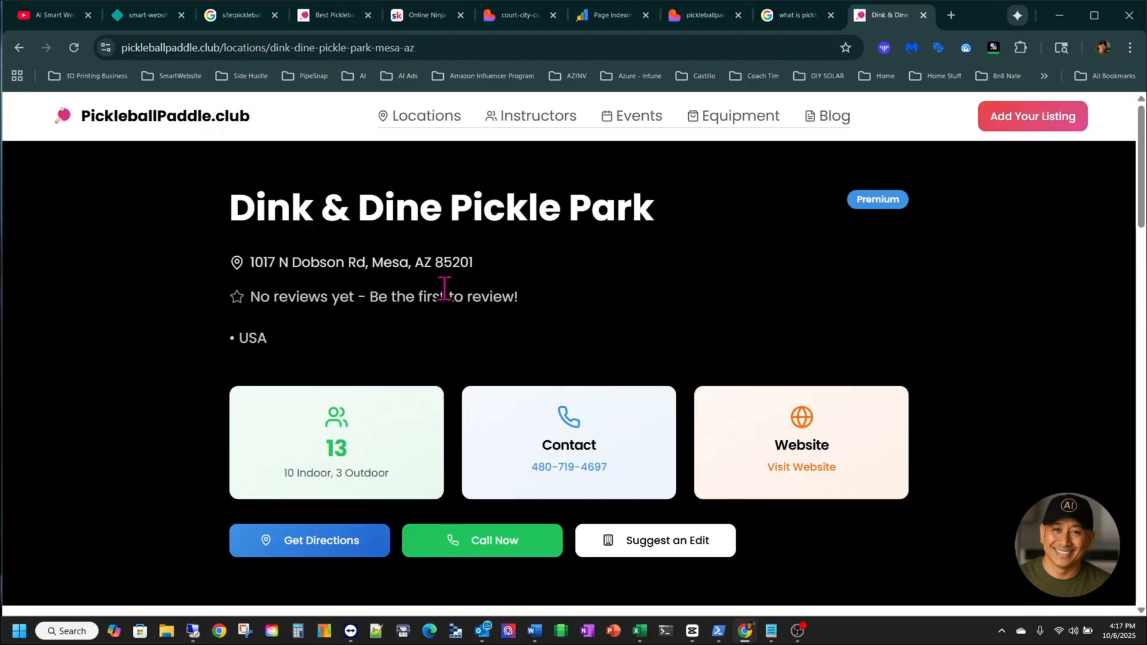
scroll(592, 332, down, 2)
scroll(601, 336, up, 2)
scroll(606, 334, down, 4)
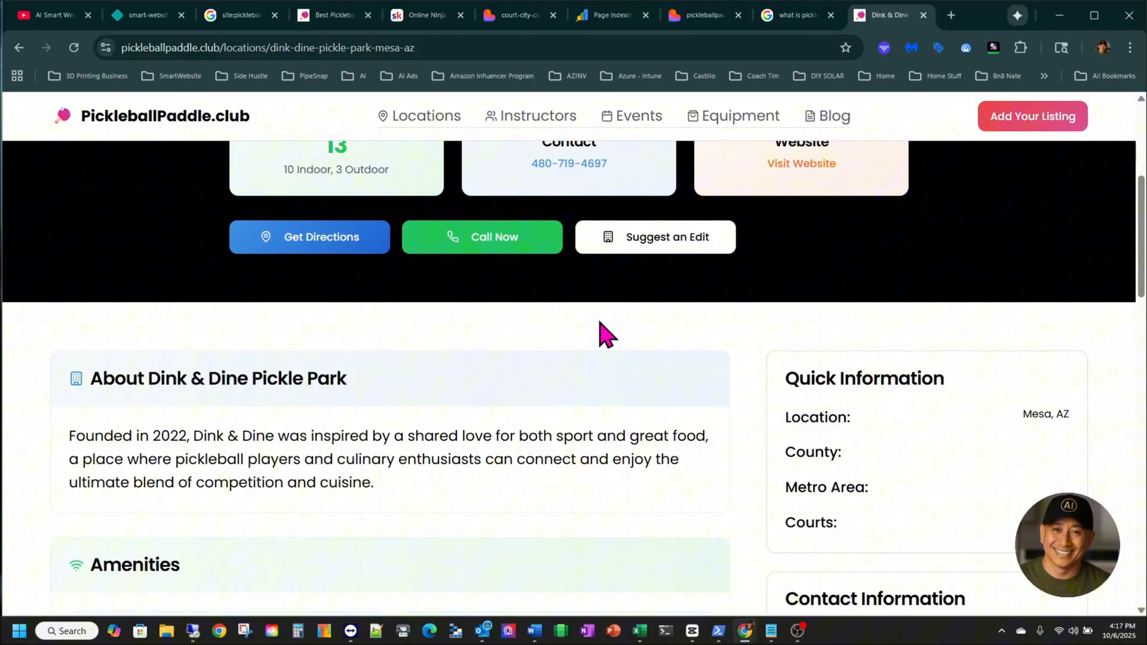
scroll(600, 334, down, 3)
scroll(601, 334, down, 3)
scroll(600, 334, down, 3)
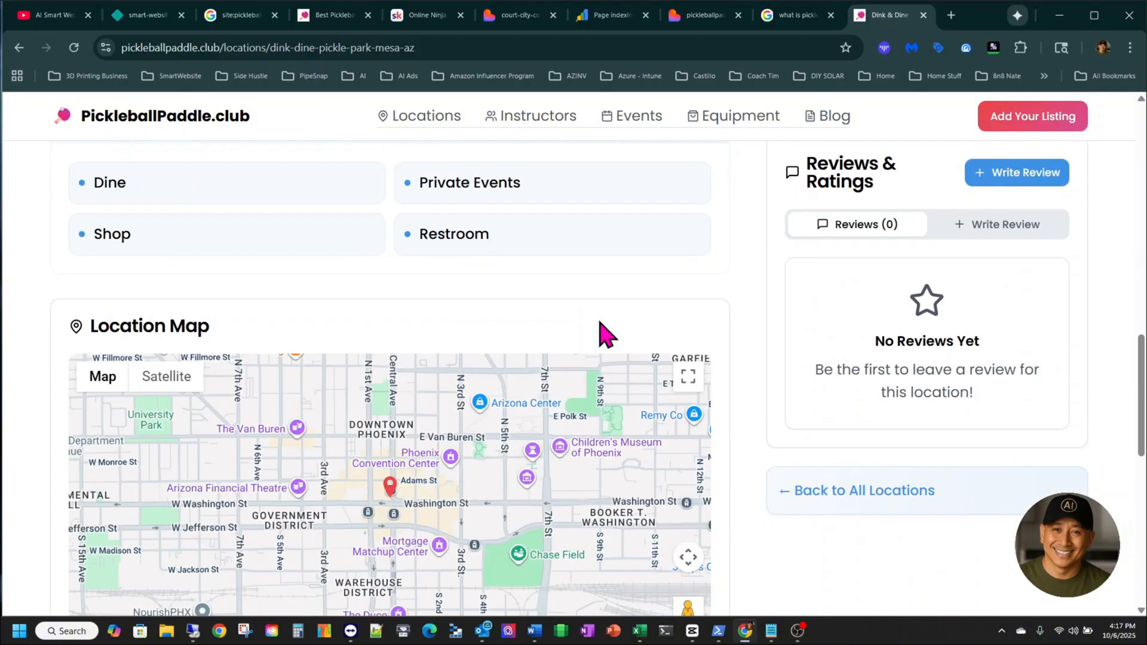
scroll(600, 335, down, 3)
scroll(600, 334, down, 1)
scroll(600, 334, up, 8)
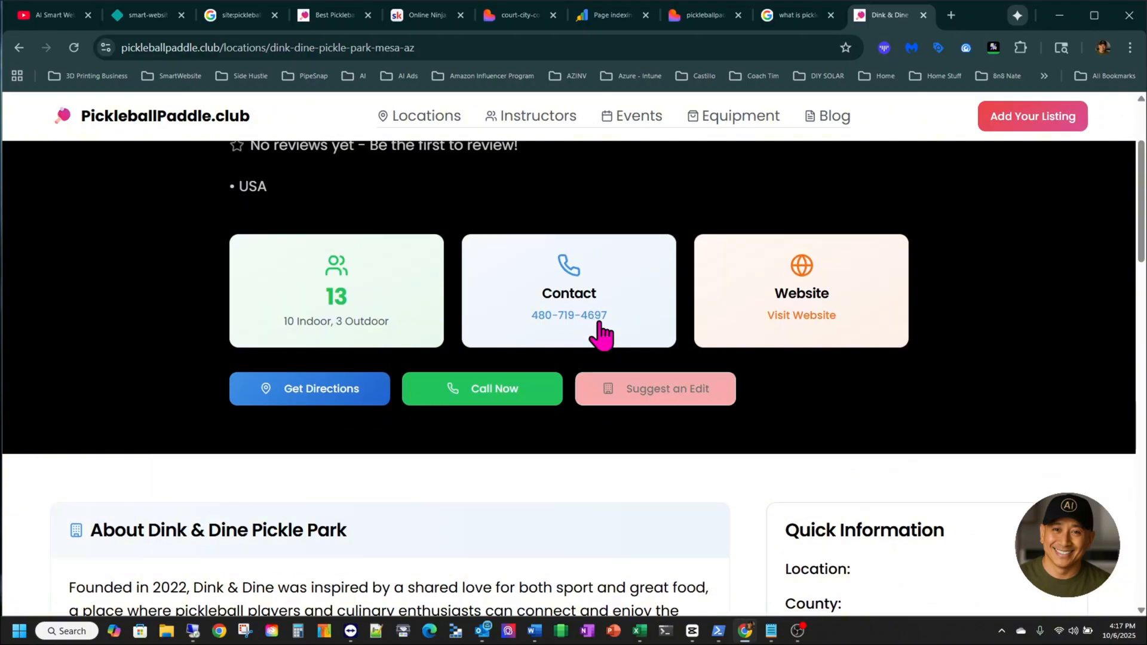
scroll(600, 335, up, 3)
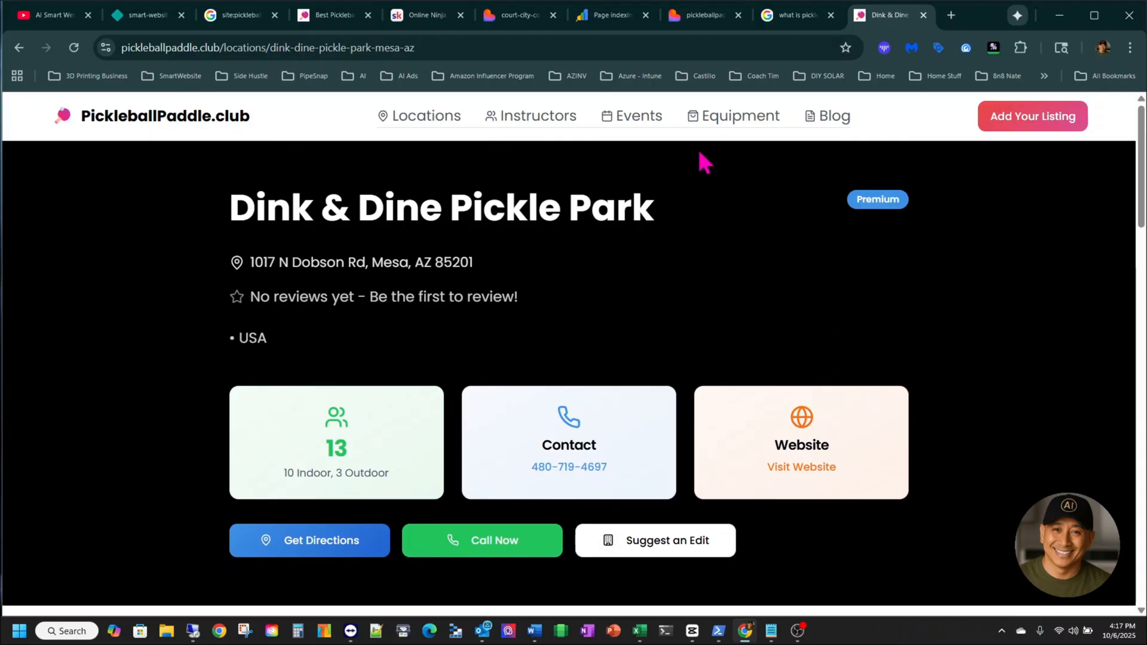
click(795, 15)
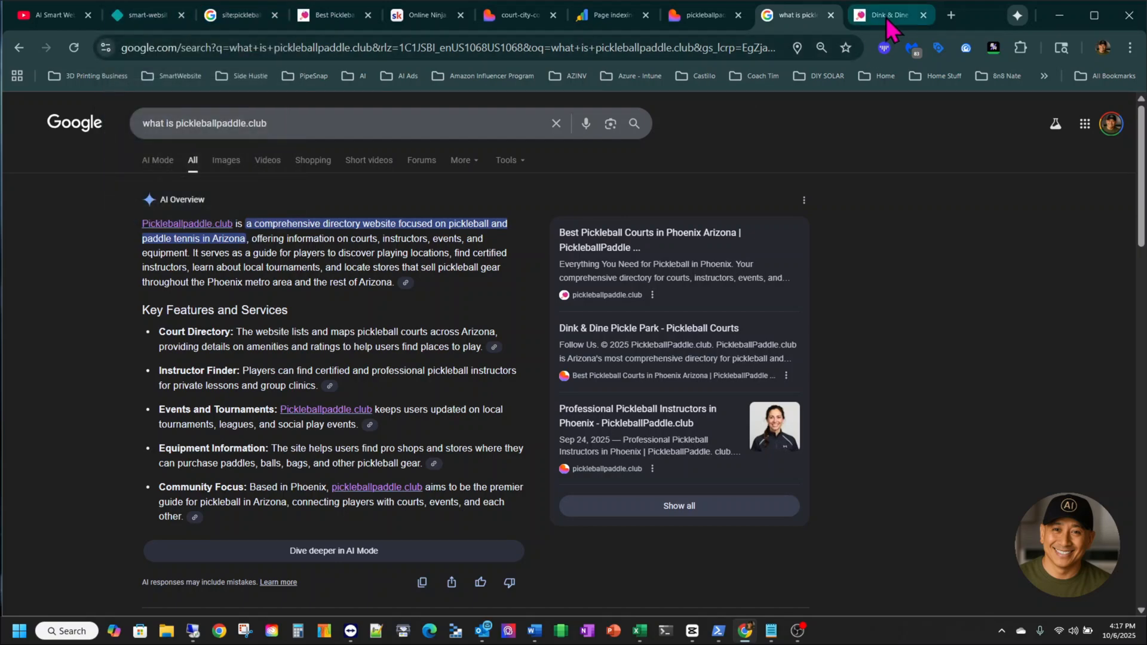
Step: Recheck the robots.txt rules, Skool and Dink & Dine tabs, then return to the Lovable court-city-connect project
click(699, 14)
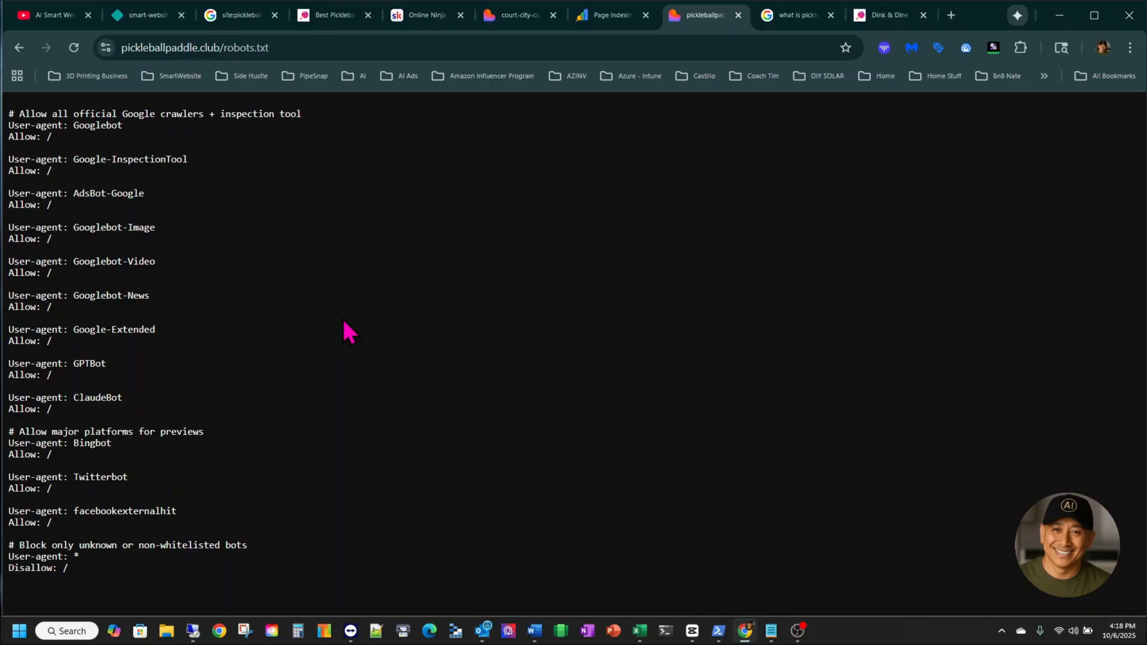
click(395, 16)
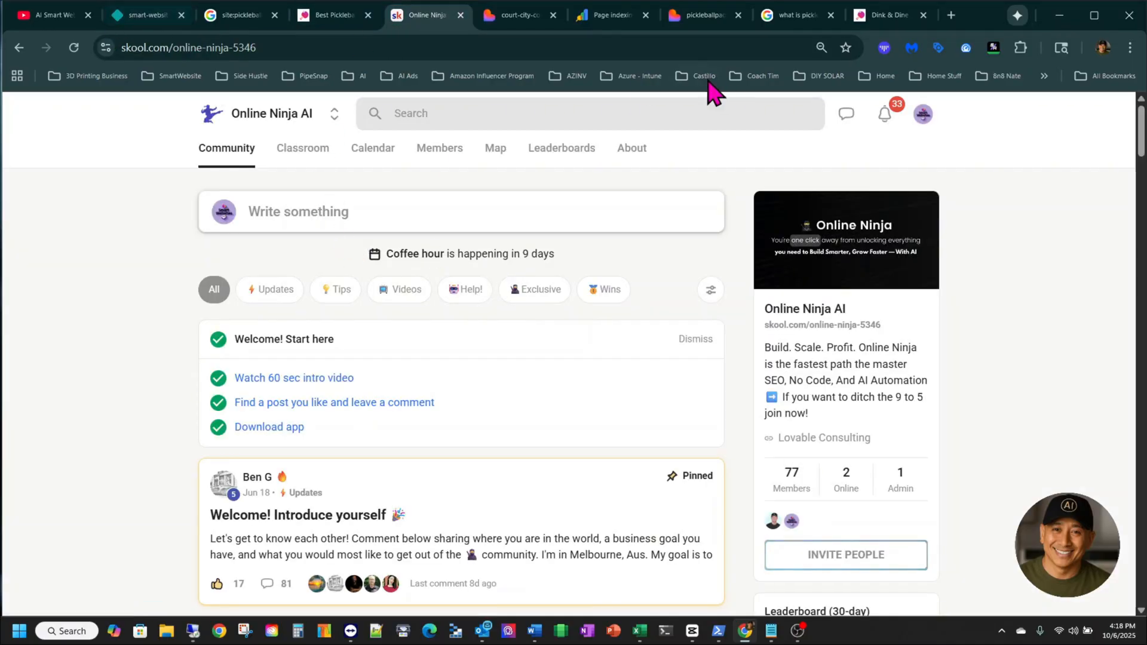
click(887, 15)
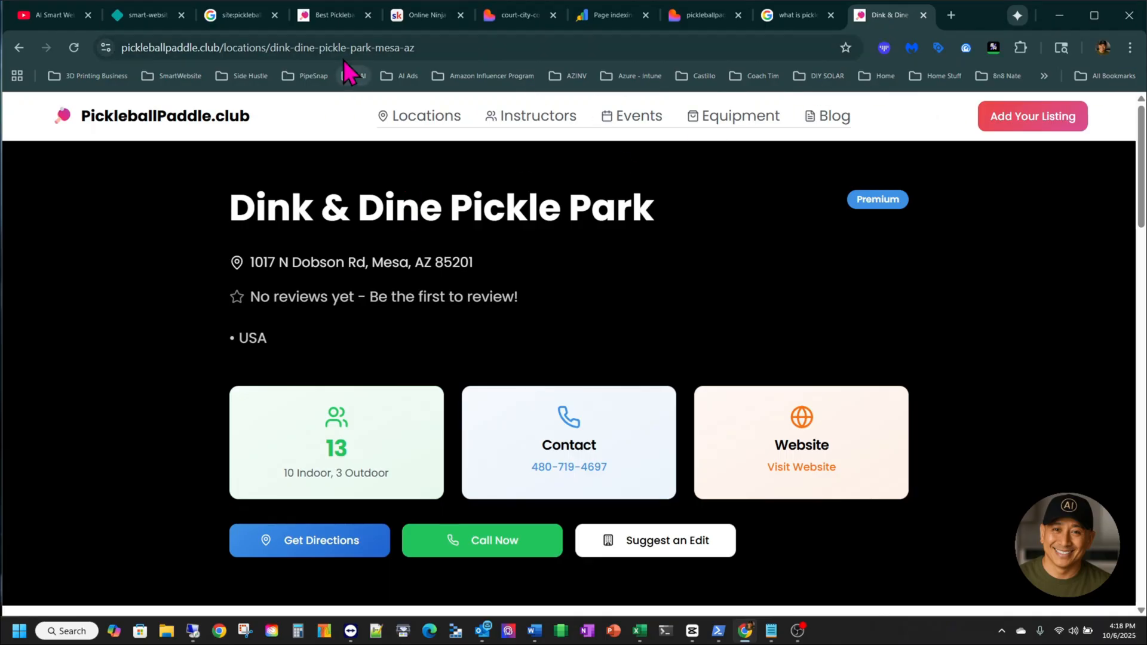
click(701, 15)
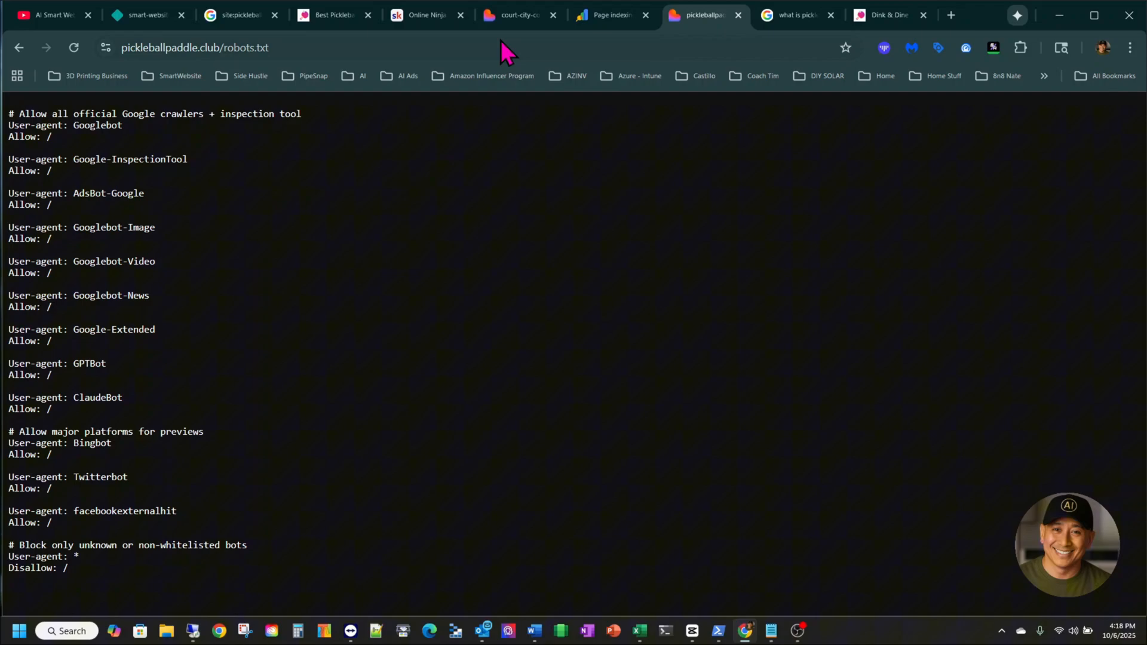
click(515, 16)
scroll(233, 375, down, 1)
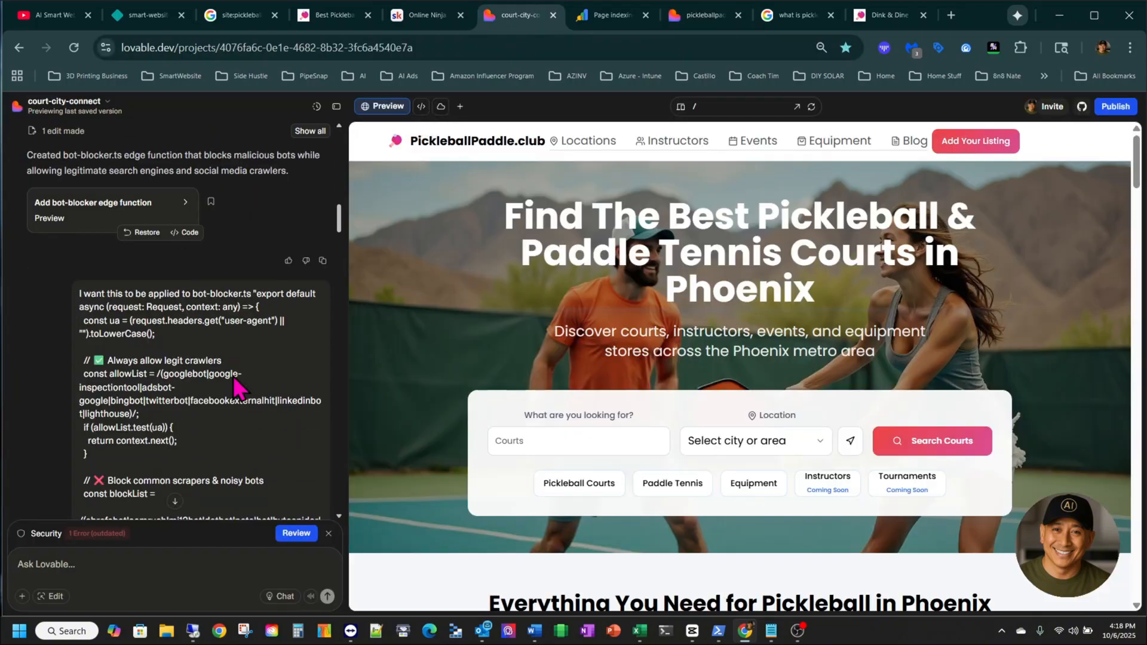
Step: View netlify/edge-functions/bot-blocker.ts in Code view and select the earlier request that created it
click(421, 107)
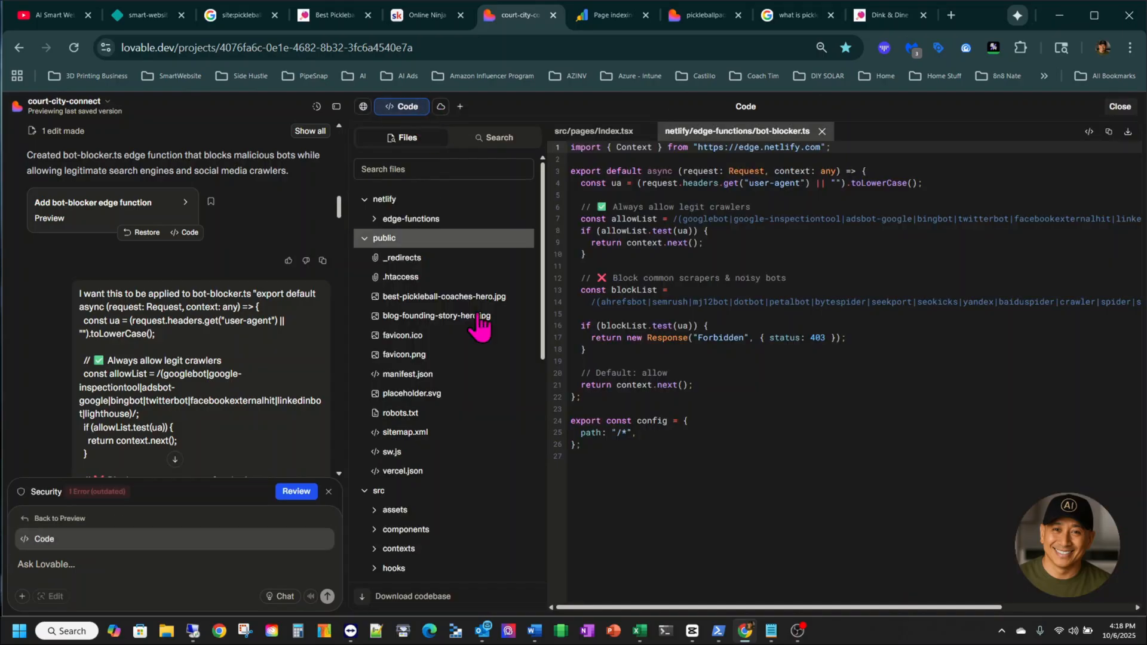
click(394, 219)
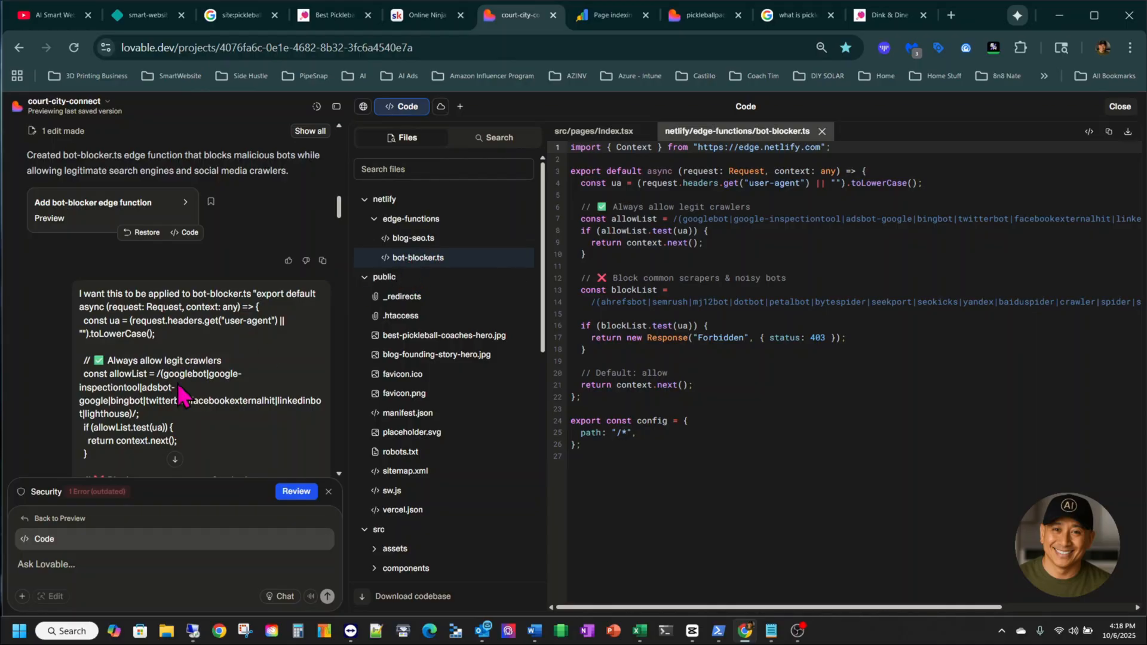
scroll(182, 381, up, 2)
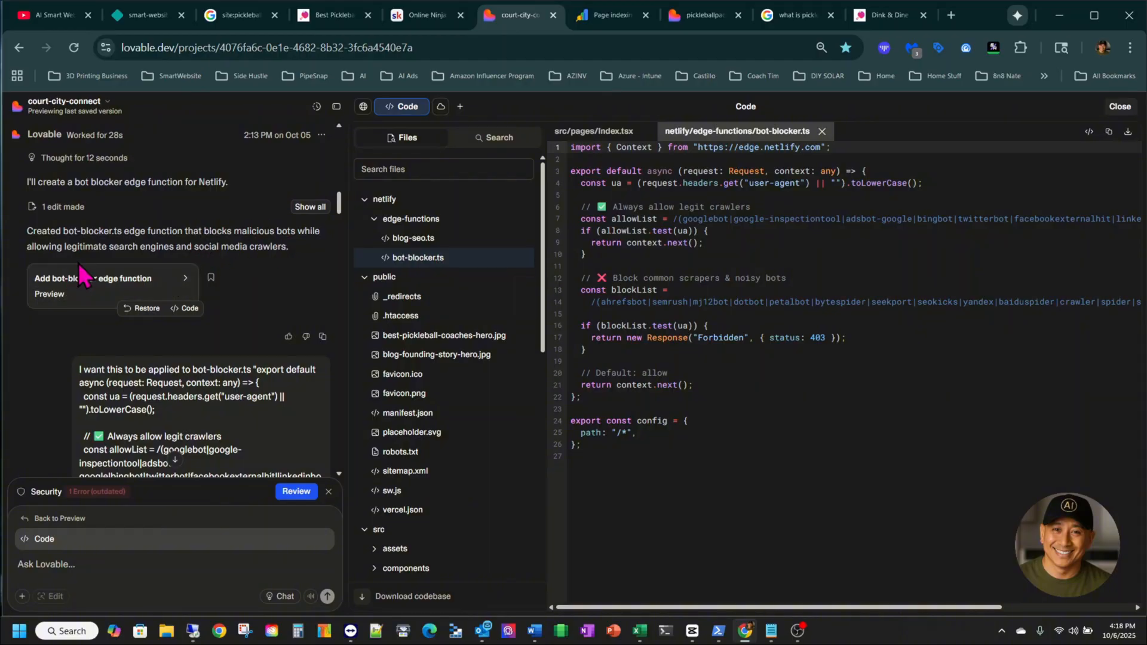
scroll(228, 278, up, 1)
scroll(229, 278, up, 1)
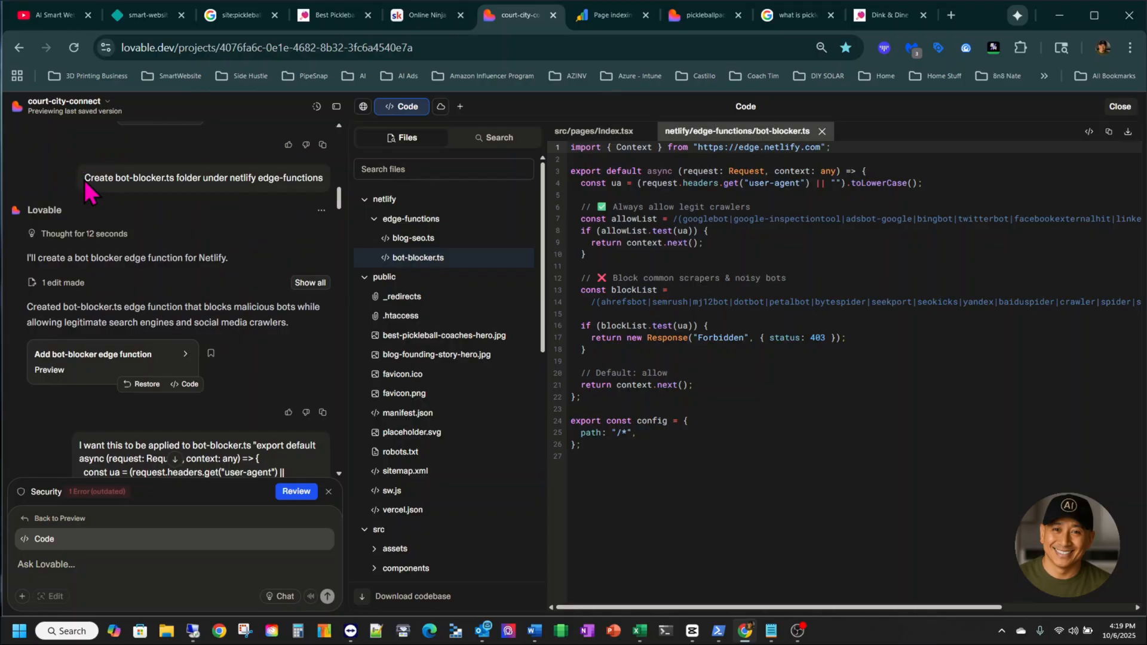
drag(85, 177, 318, 178)
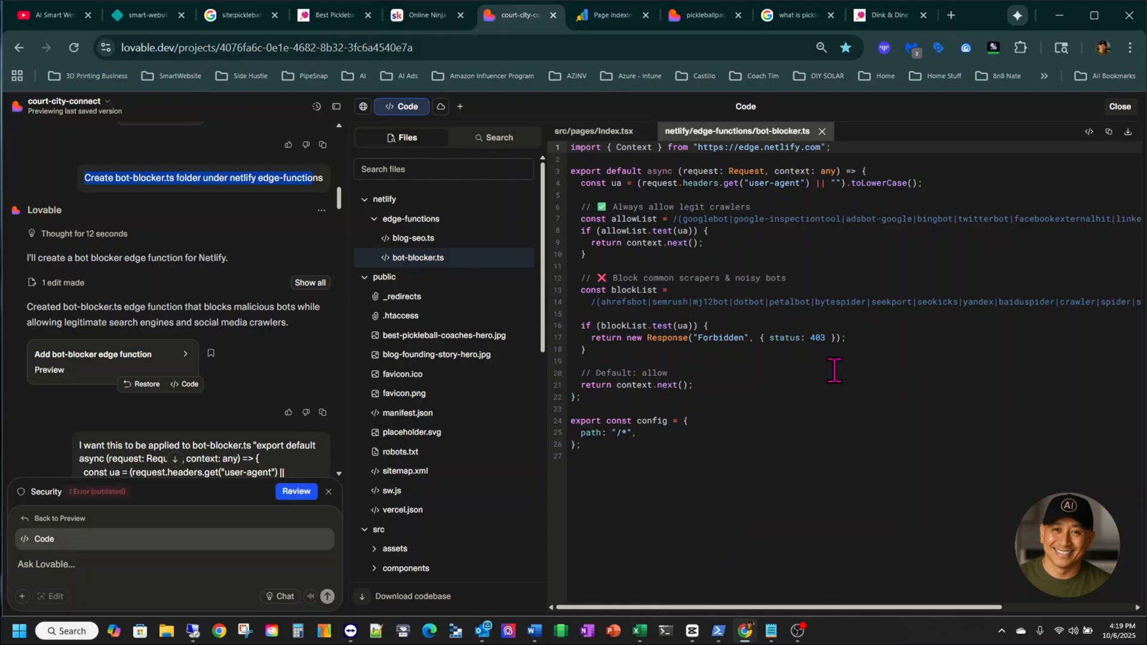
key(ctrl+minus)
key(ctrl+minus)
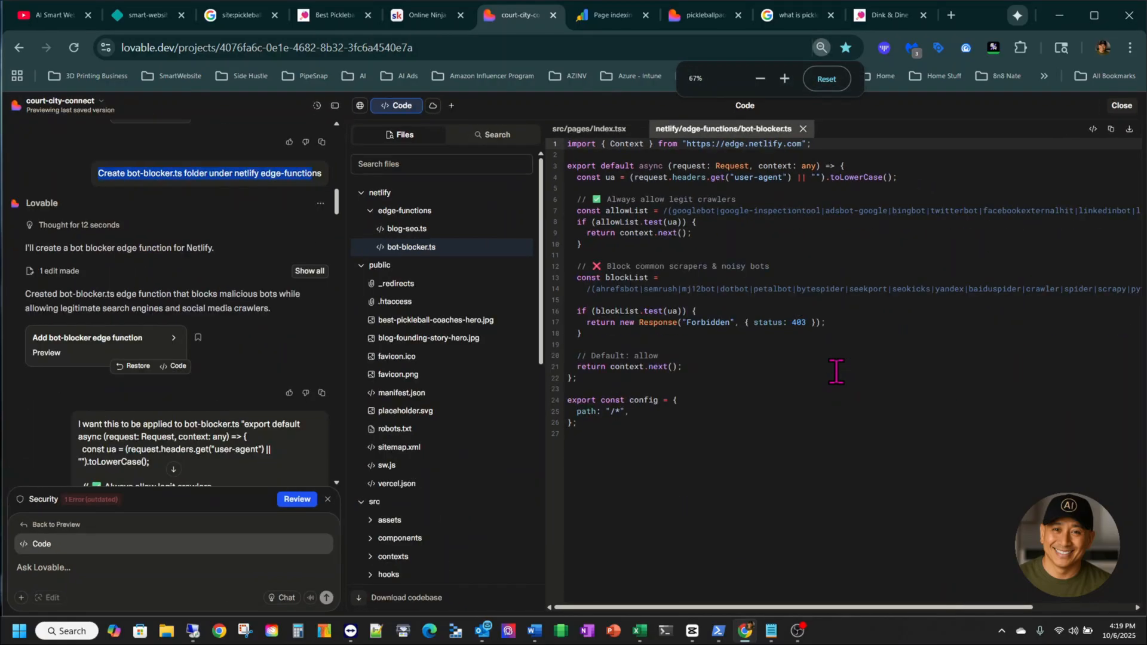
key(ctrl+minus)
key(ctrl+minus)
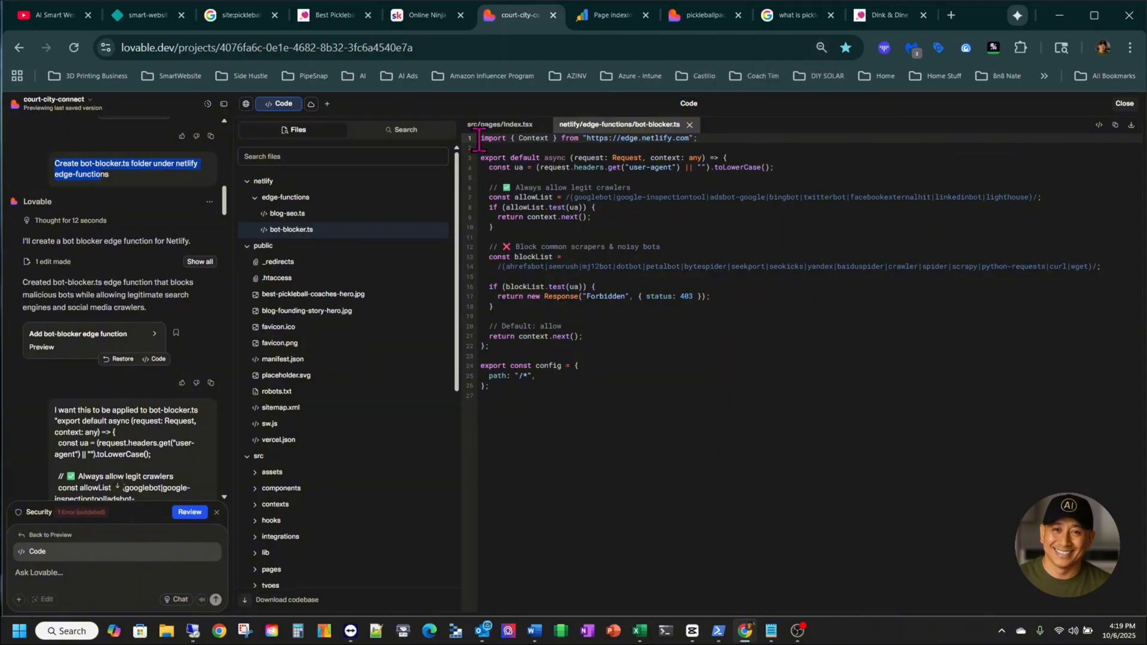
drag(482, 138, 633, 381)
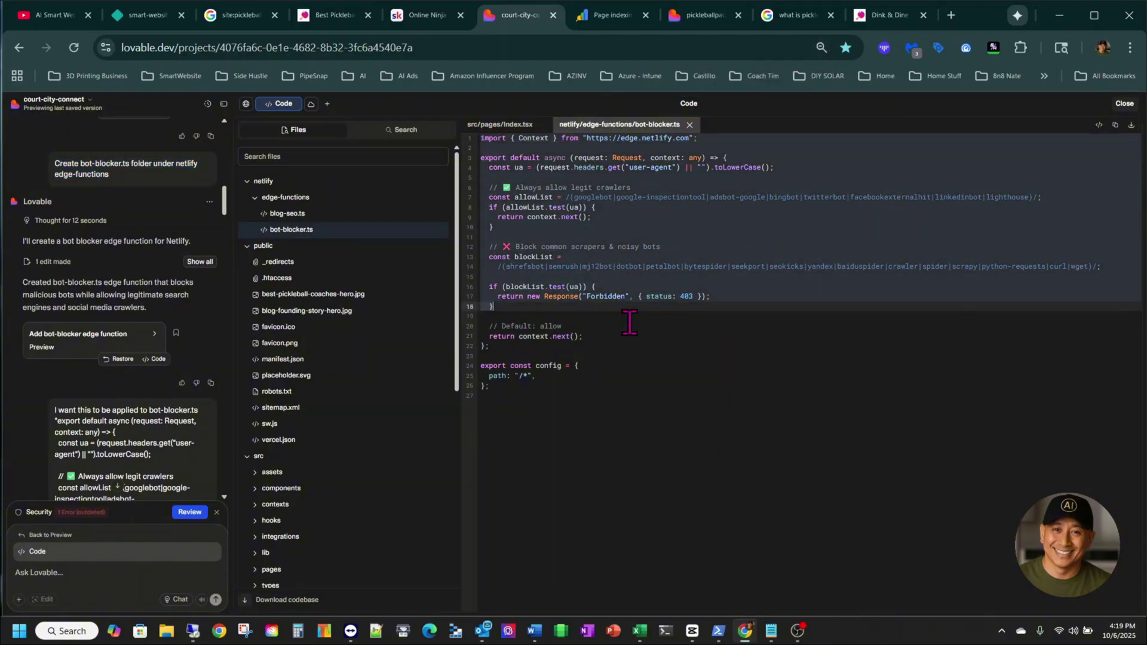
click(533, 193)
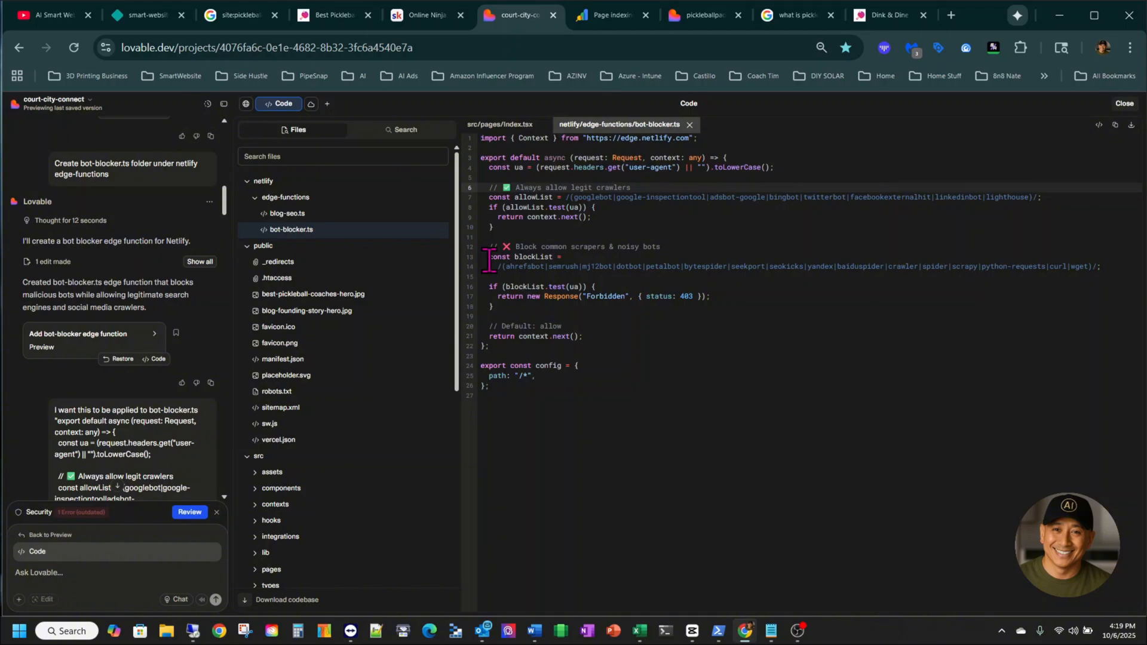
drag(498, 266, 1038, 266)
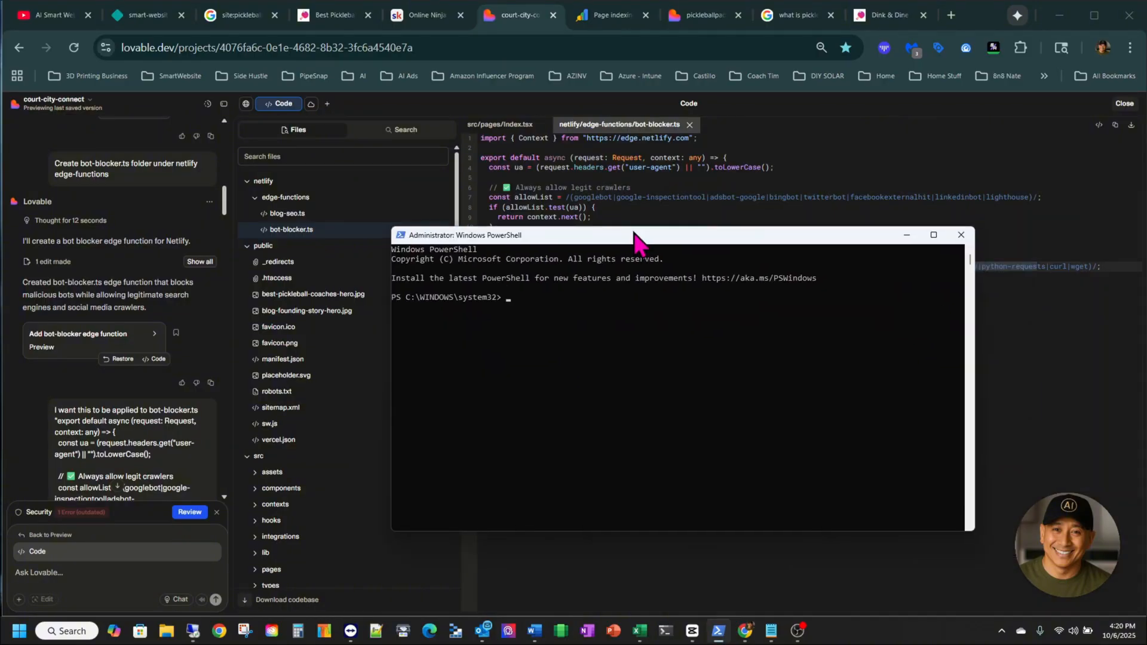
Step: Run Invoke-WebRequest against pickleballpaddle.club as AhrefsBot in PowerShell, getting 403 Forbidden
drag(583, 215, 565, 222)
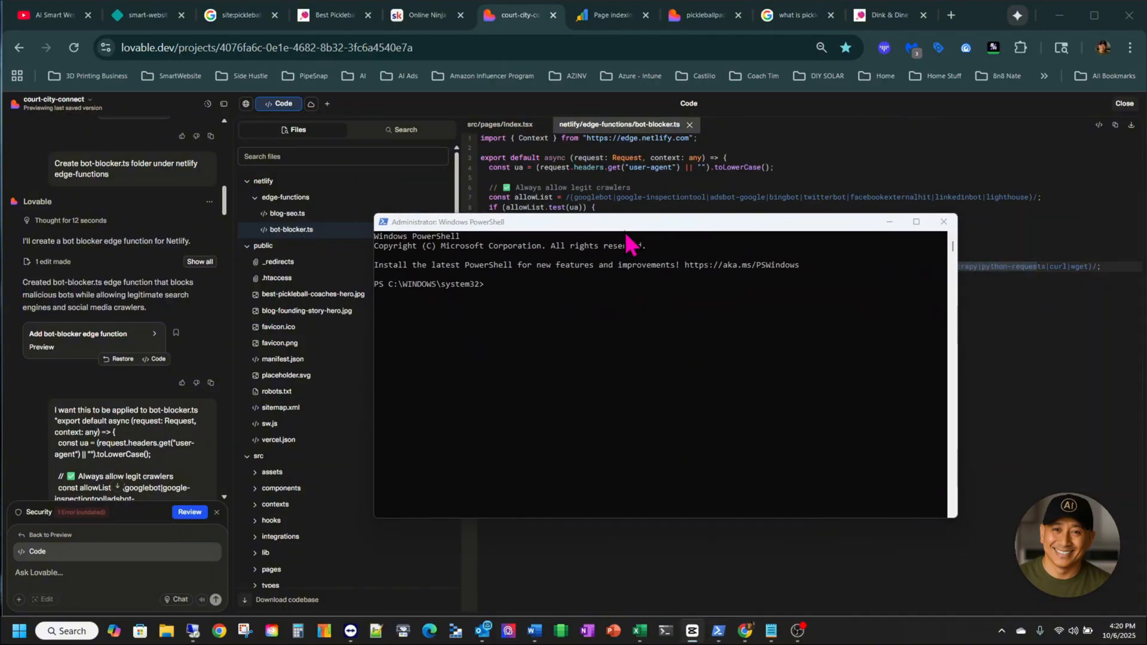
drag(646, 221, 488, 191)
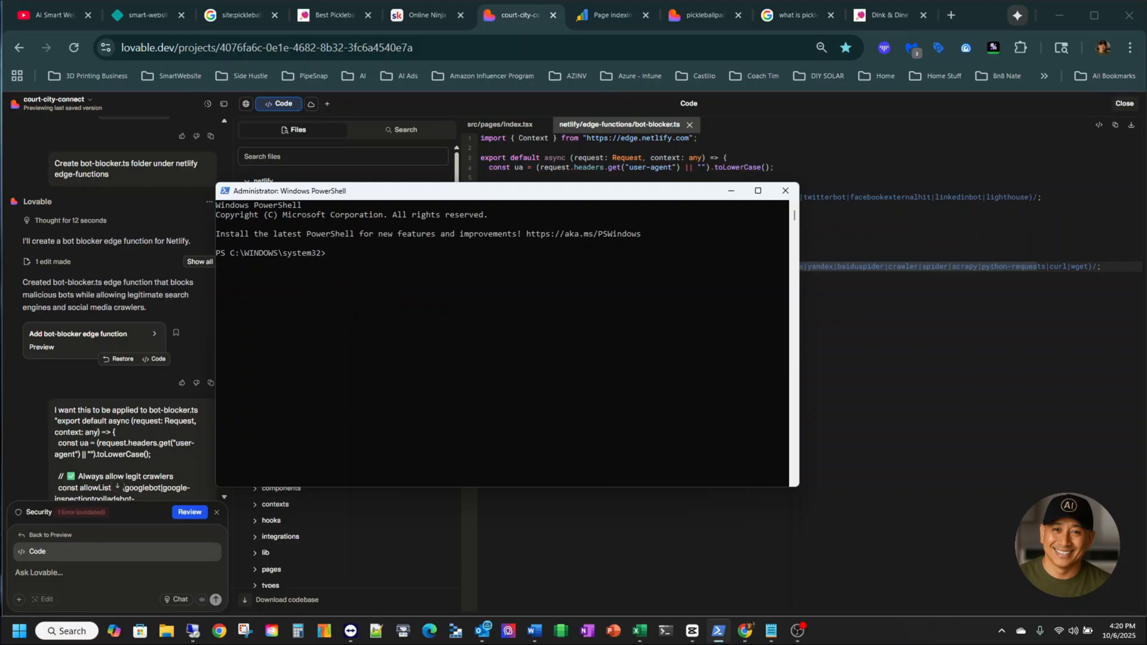
click(771, 631)
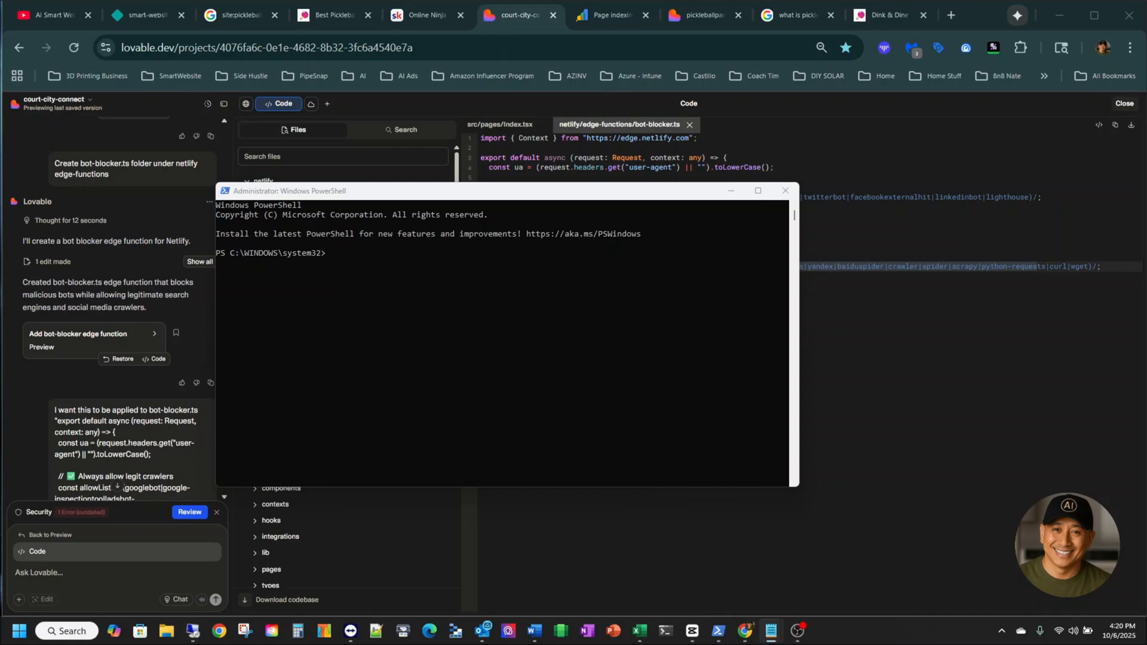
click(329, 258)
text(Invoke-WebRequest -Uri "https://pickleballpaddle.club/" -Headers @{"User-Agent"="AhrefsBot"} -Method GET)
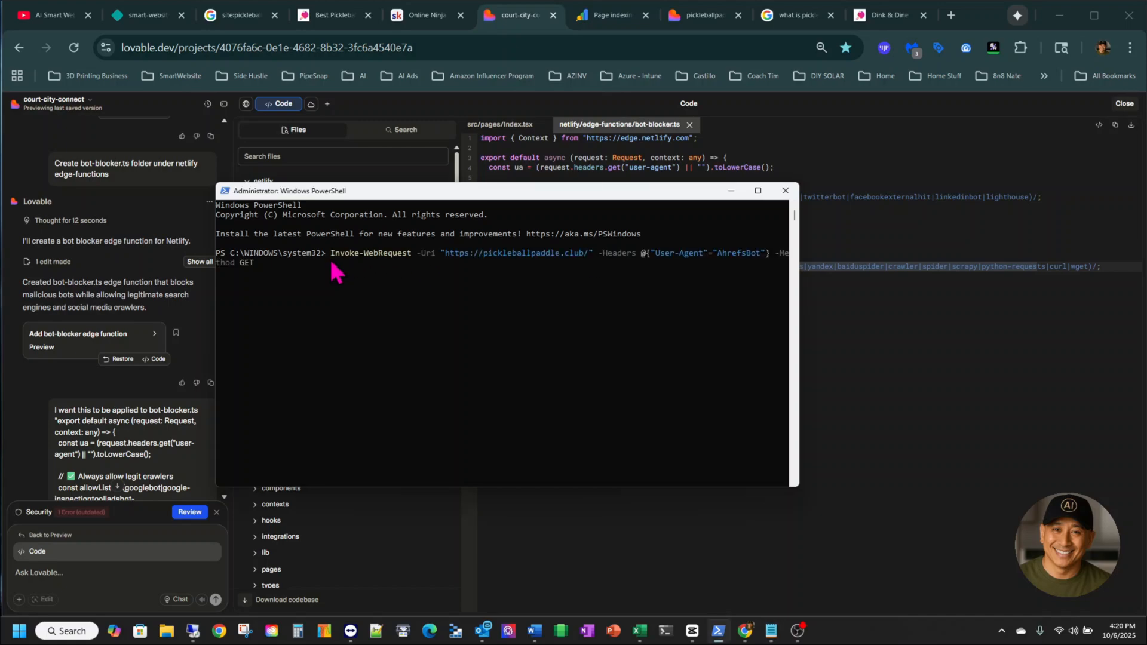
key(Return)
mouse_move(757, 191)
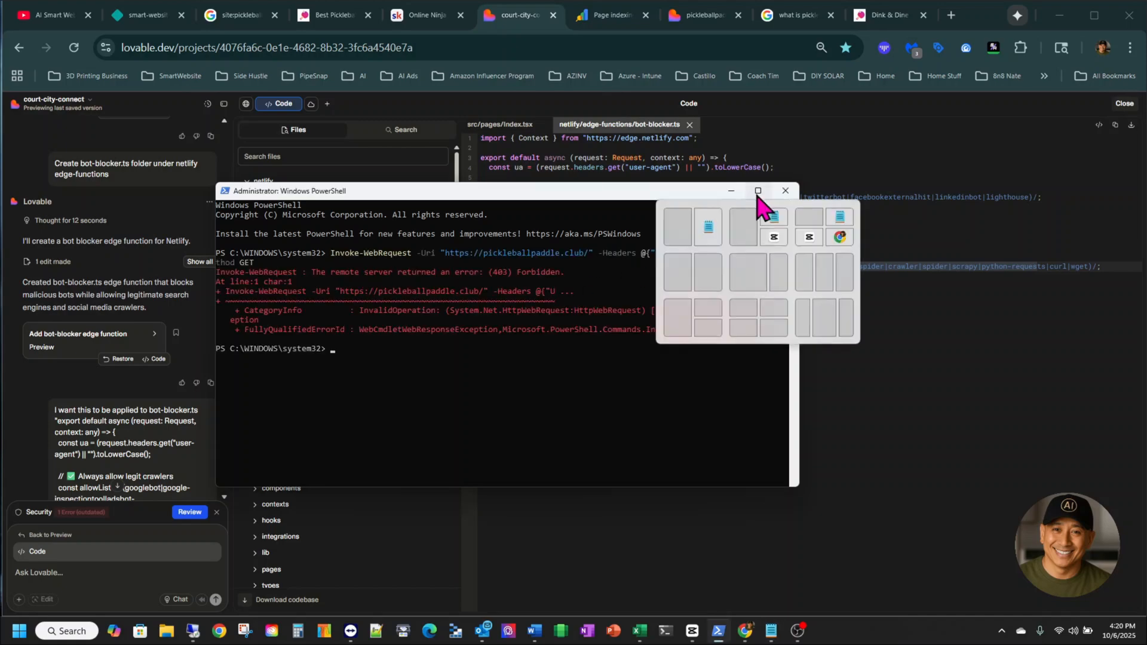
drag(795, 392, 973, 392)
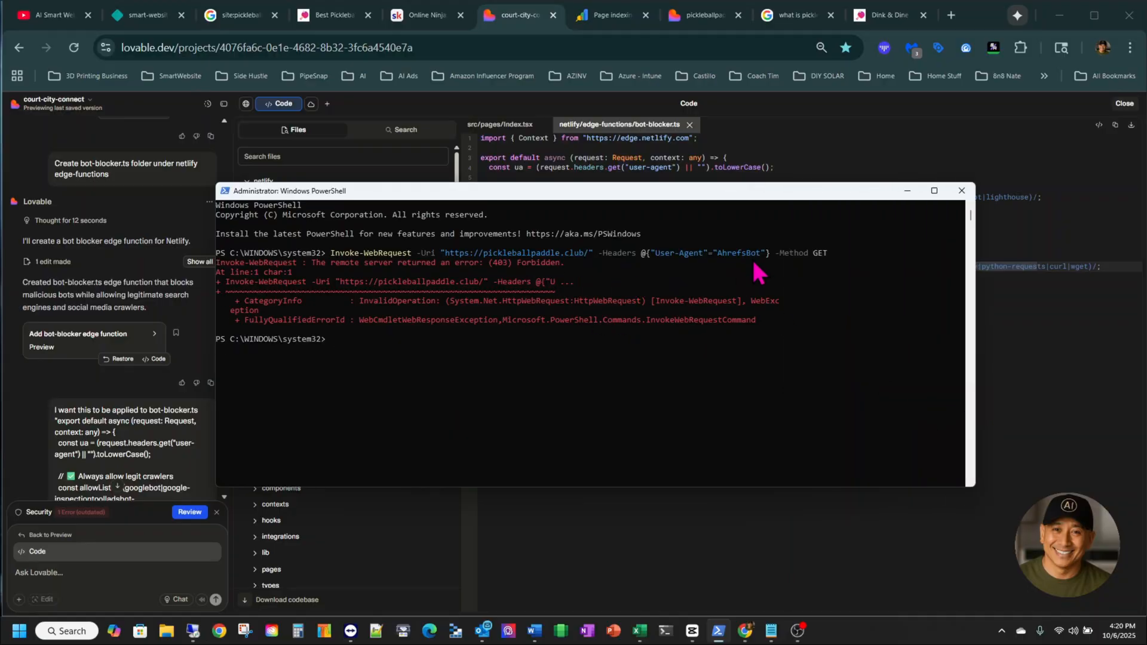
drag(787, 192, 786, 299)
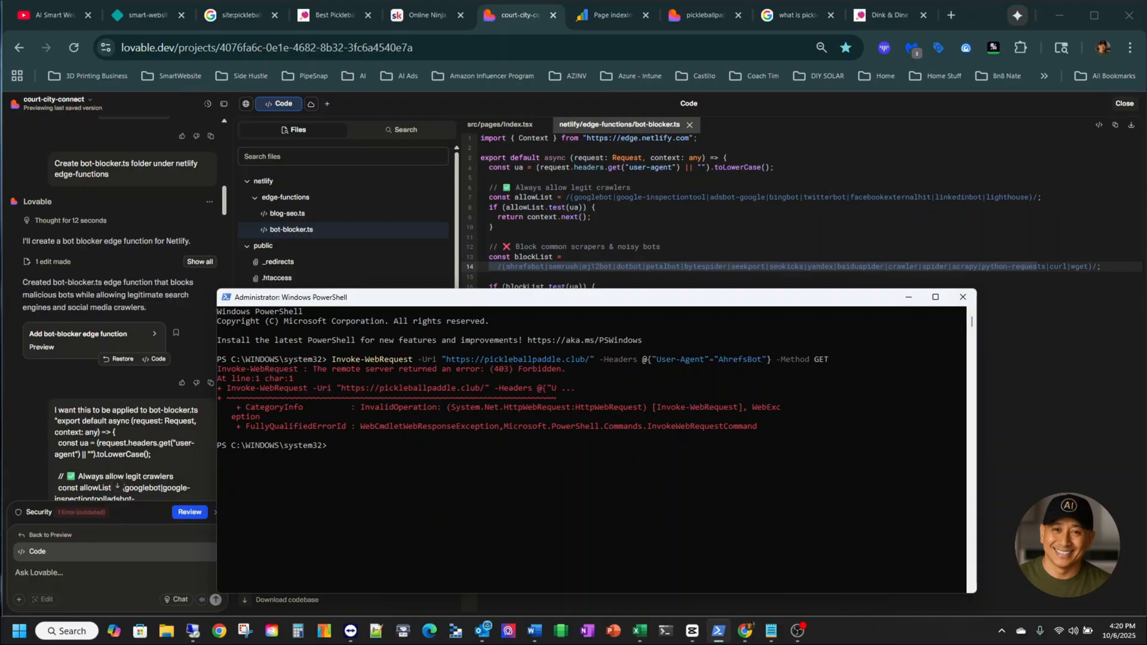
Step: Run the same request as Googlebot, getting StatusCode 200 OK
key(alt+Tab)
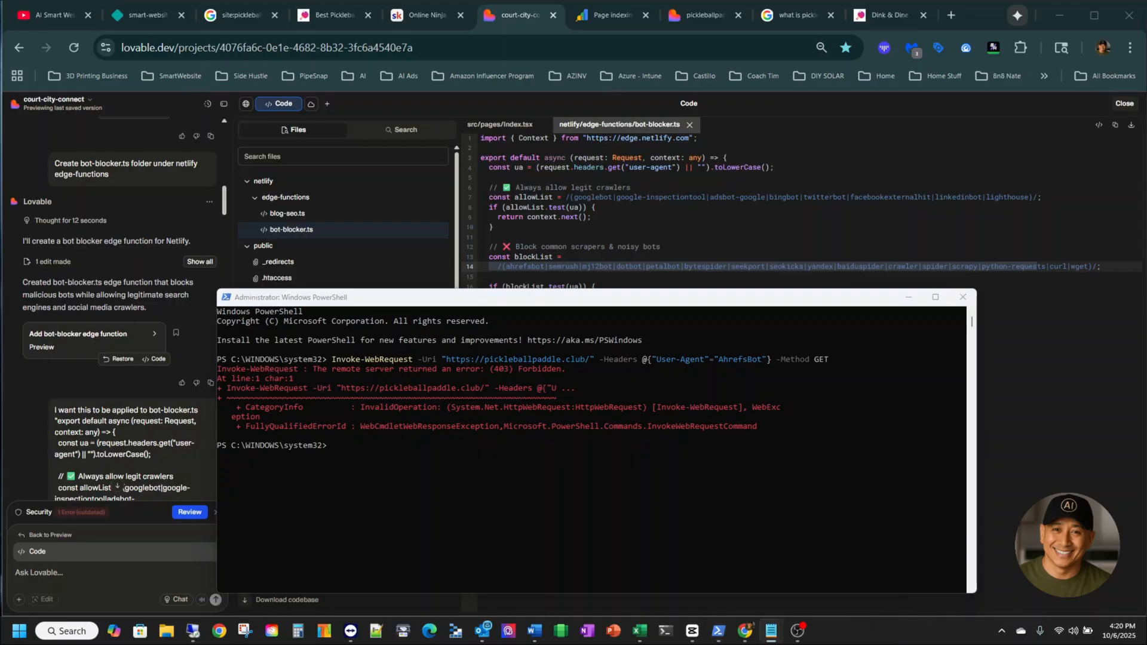
click(343, 448)
text(Invoke-WebRequest -Uri "https://pickleballpaddle.club" -Headers @{"User-Agent"="Googlebot"} -Method GET)
key(Return)
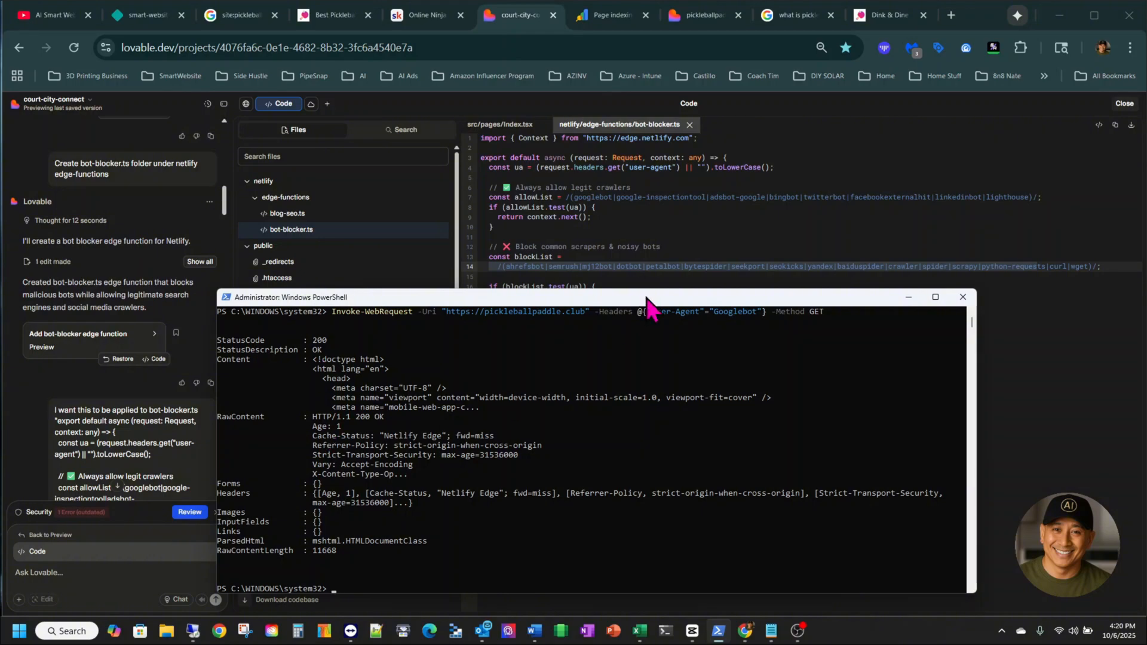
Step: Reposition the PowerShell test window to compare results, then minimize it to reveal bot-blocker.ts
drag(647, 300, 624, 173)
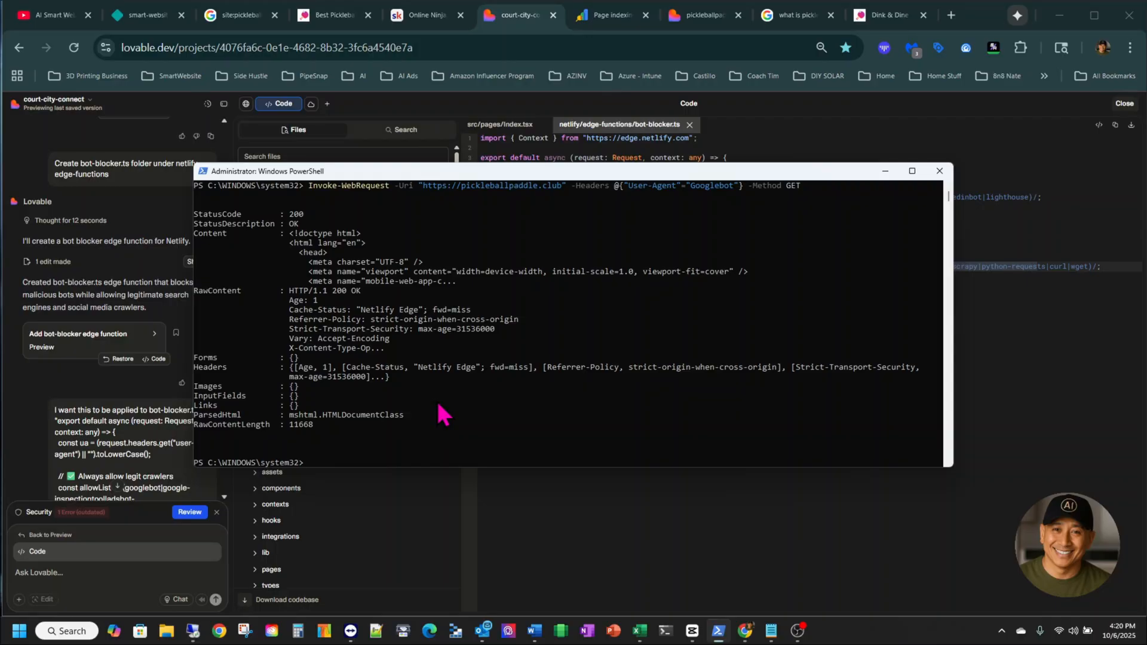
scroll(444, 414, up, 1)
scroll(443, 414, down, 1)
scroll(444, 414, up, 2)
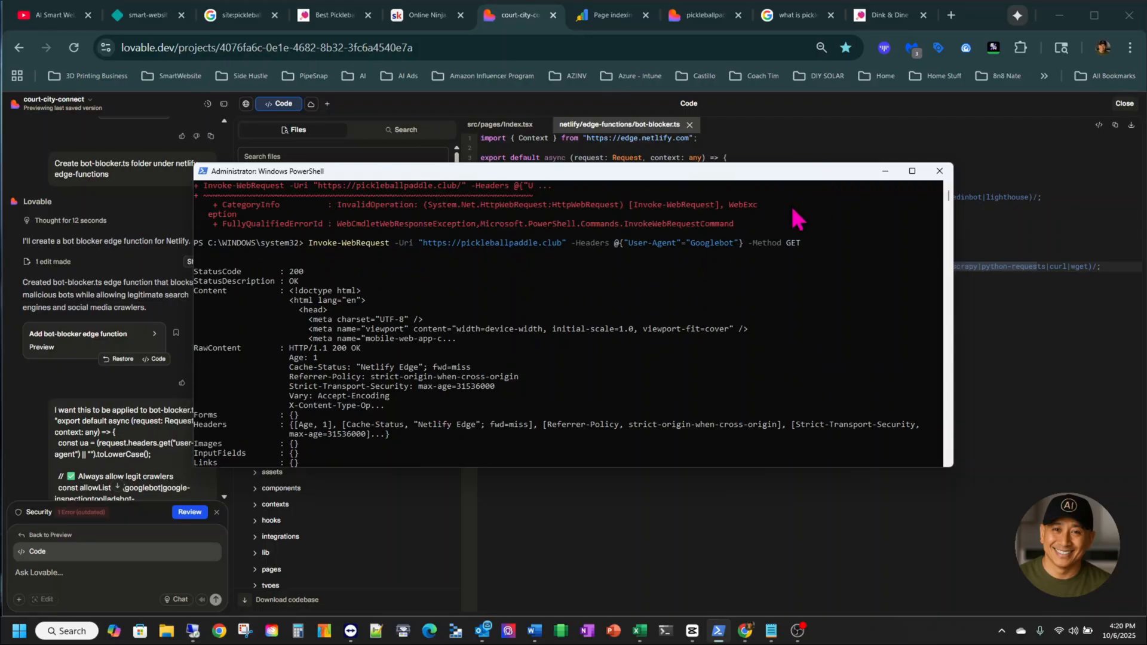
mouse_move(778, 172)
mouse_down()
mouse_move(824, 352)
mouse_move(780, 316)
mouse_up()
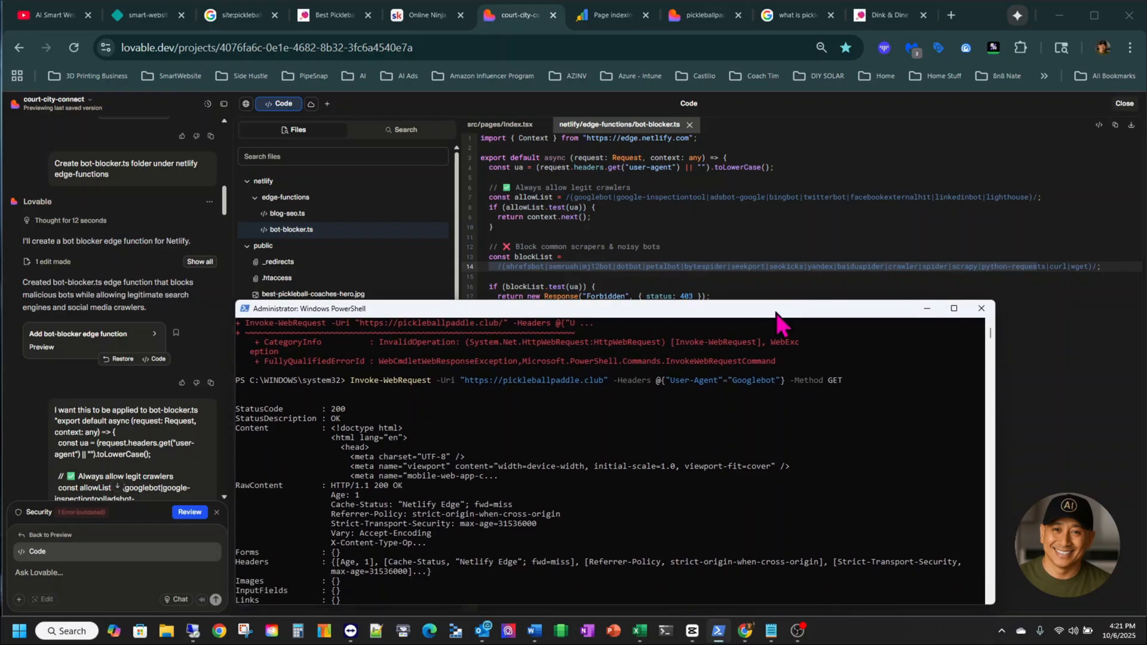
click(927, 309)
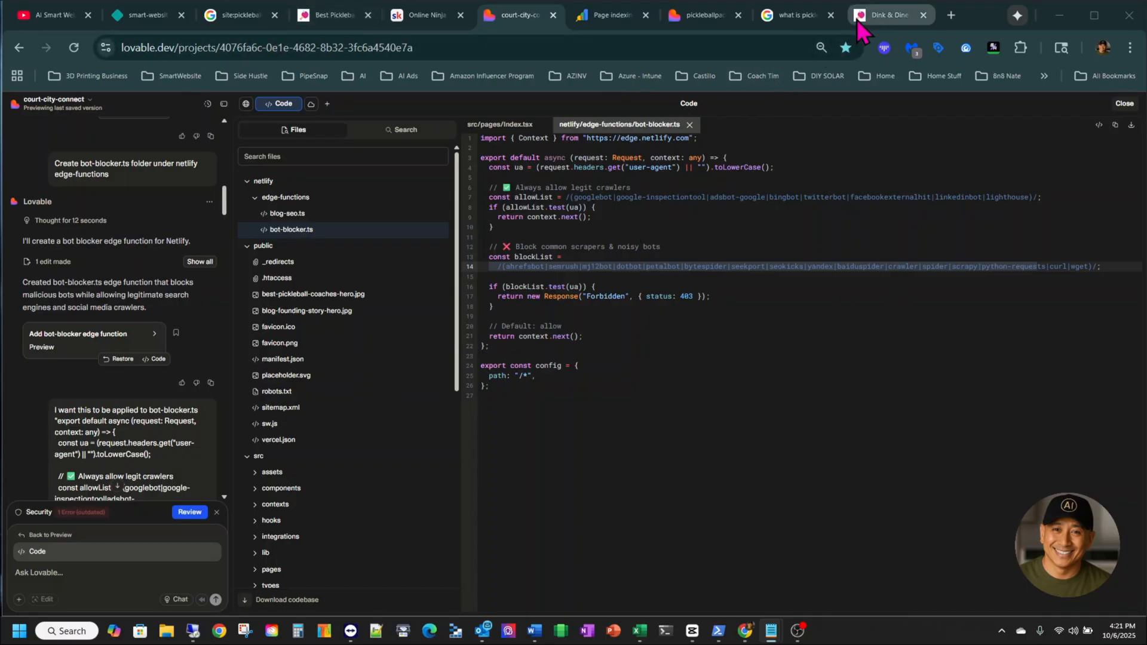
click(605, 16)
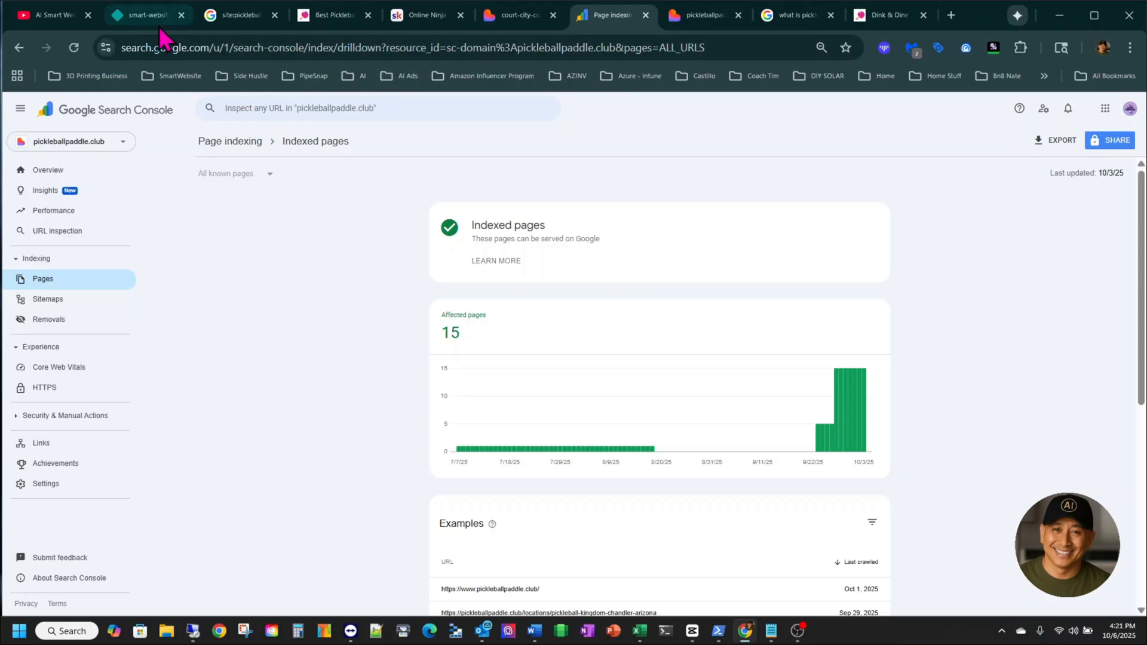
click(143, 15)
scroll(544, 423, up, 4)
scroll(547, 431, up, 2)
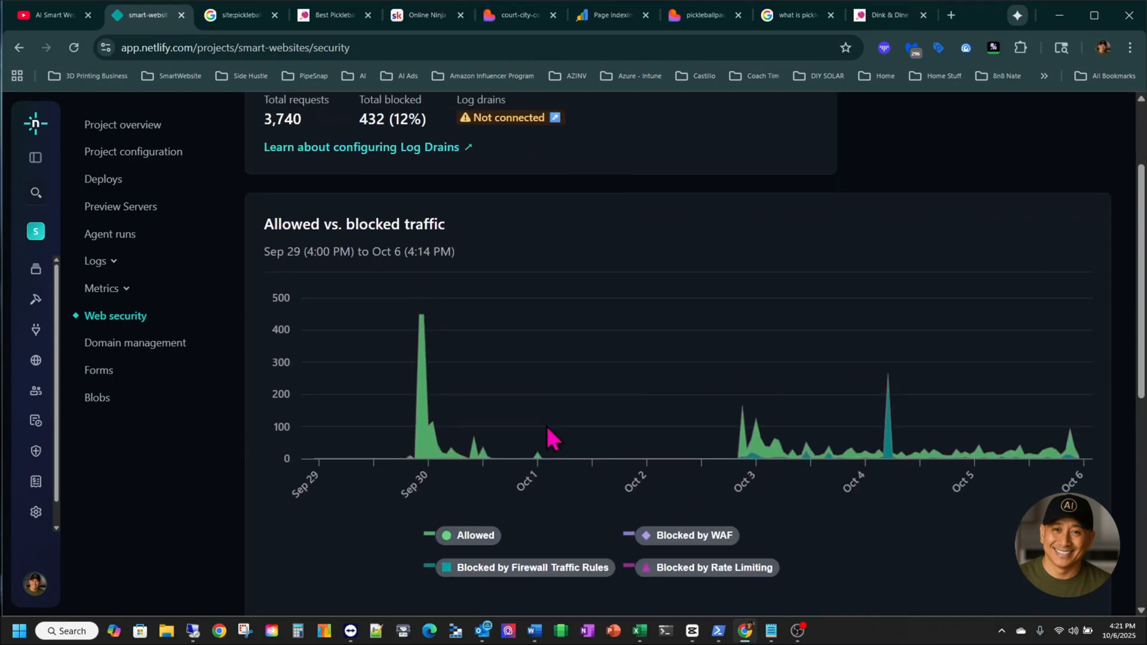
scroll(551, 437, up, 3)
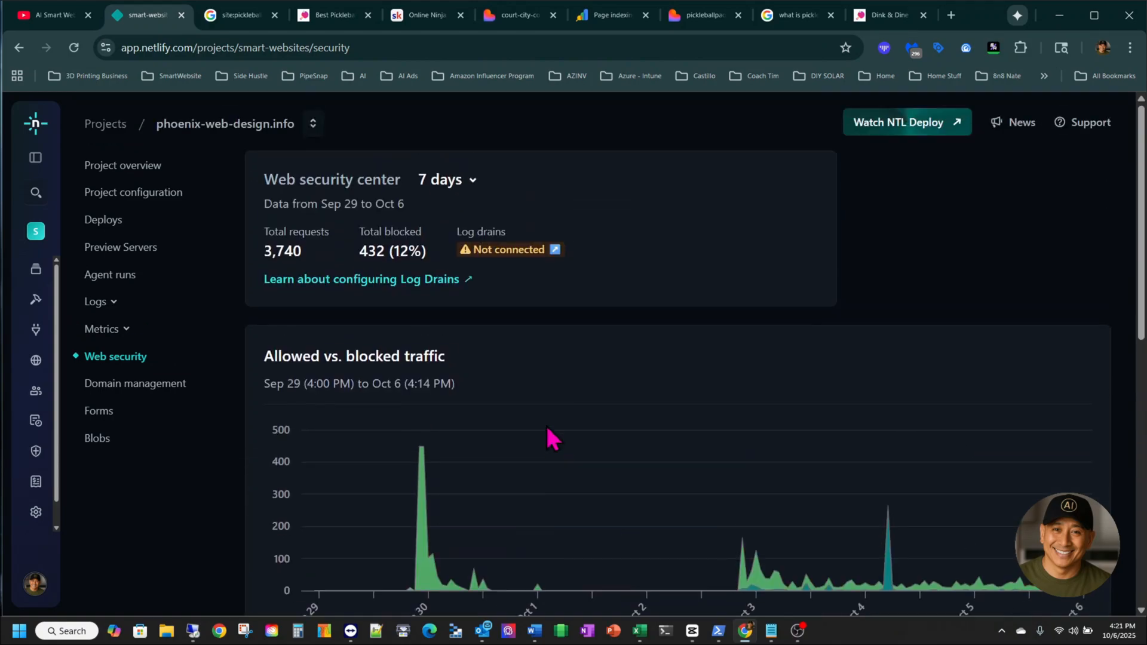
click(519, 15)
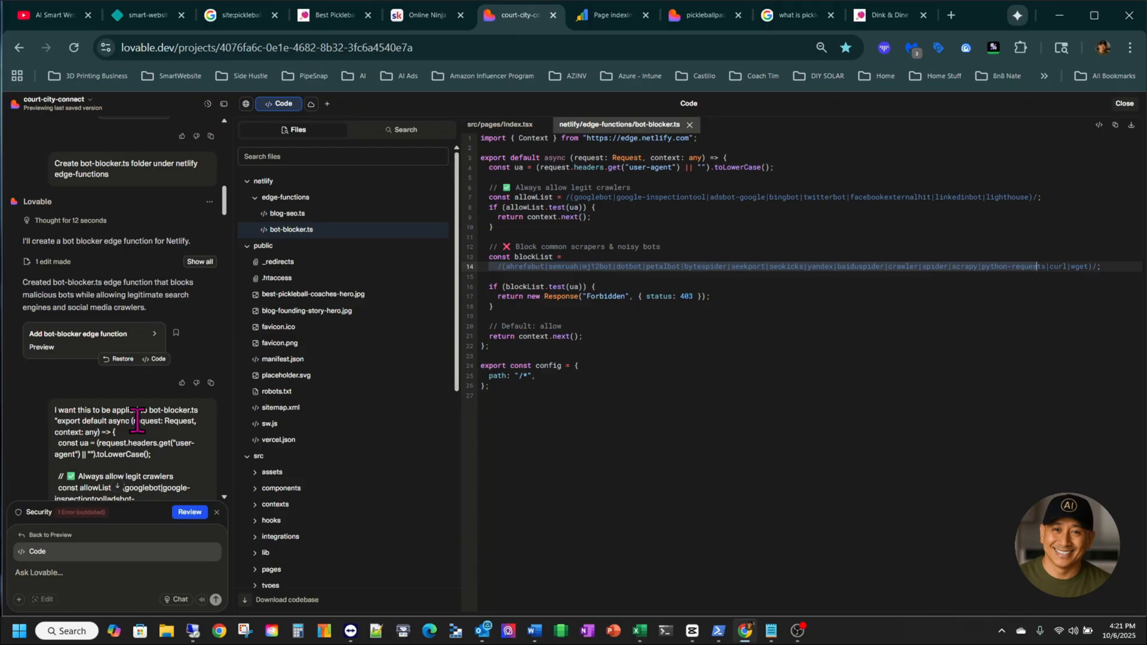
scroll(147, 437, down, 5)
scroll(146, 431, up, 5)
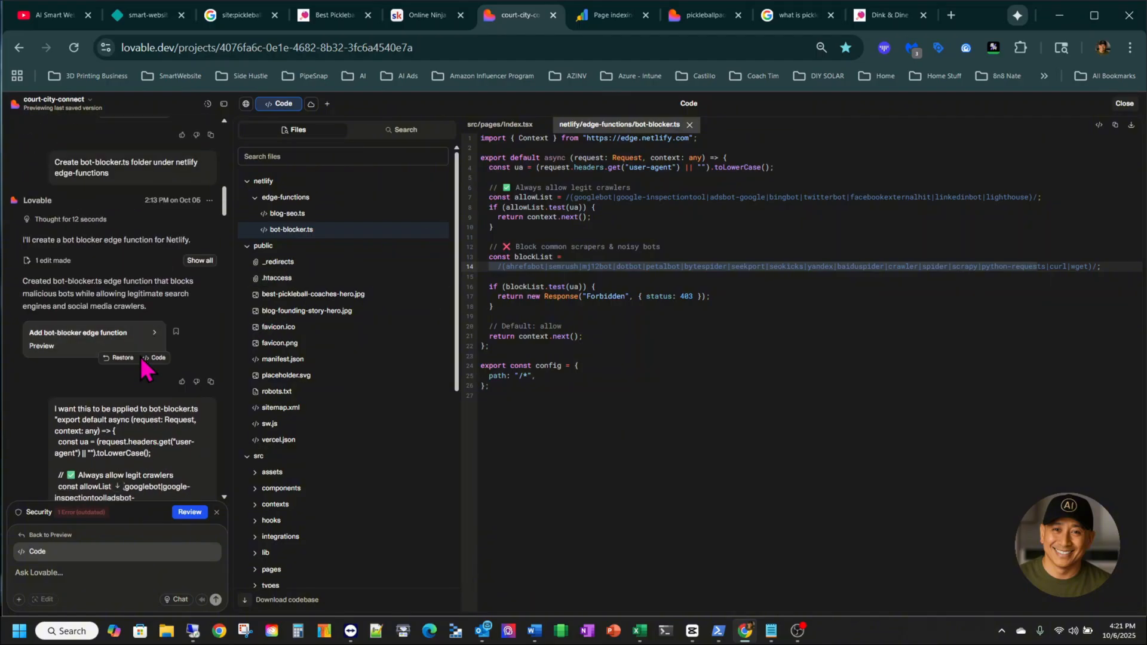
scroll(143, 376, down, 5)
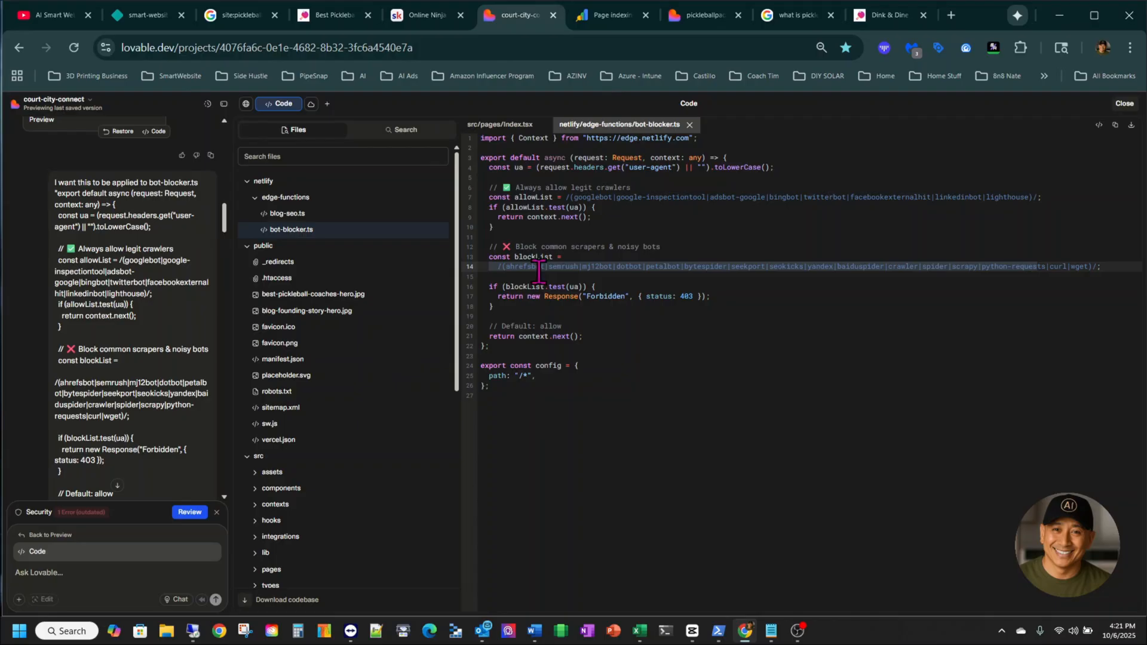
scroll(114, 363, down, 4)
scroll(121, 377, down, 3)
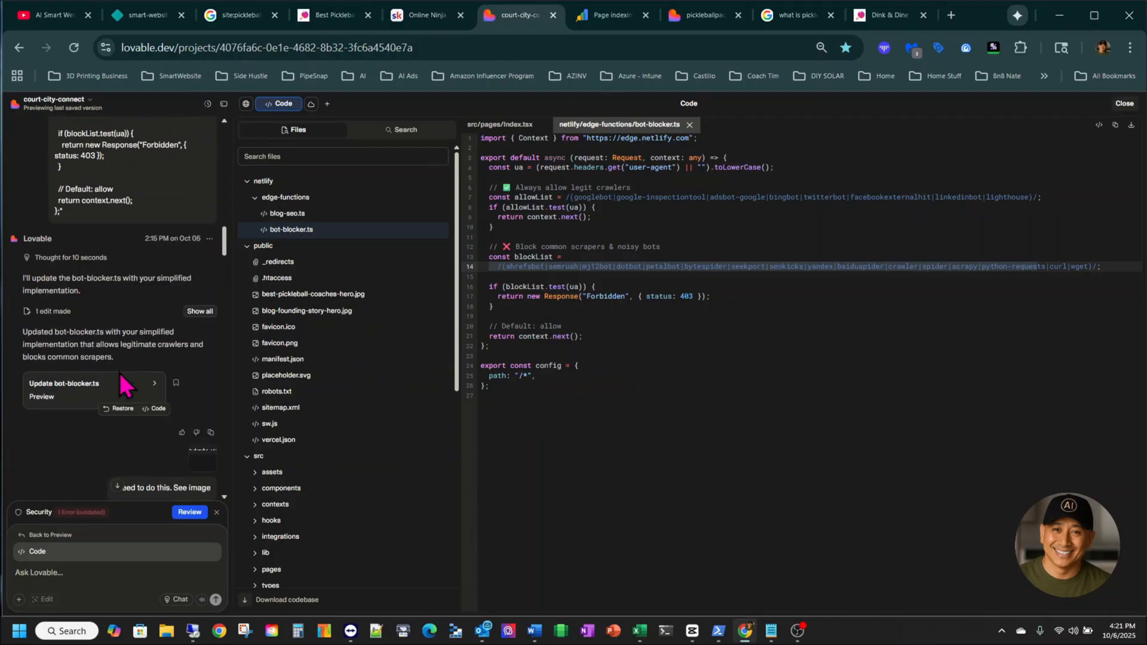
scroll(124, 386, down, 3)
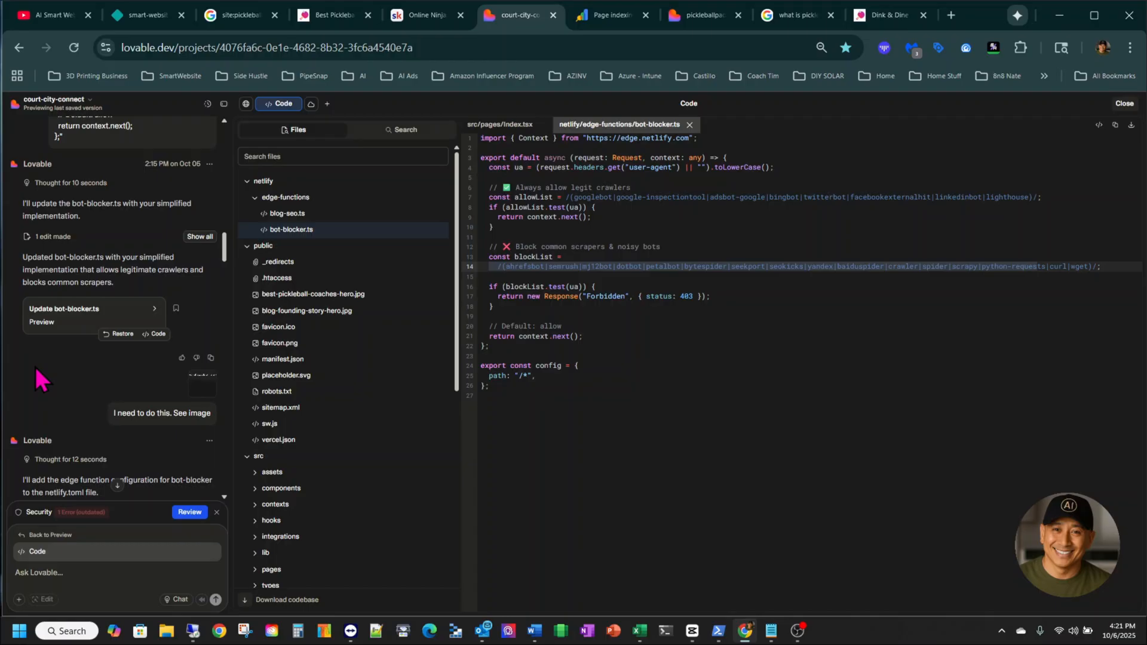
scroll(38, 376, down, 3)
scroll(38, 376, down, 2)
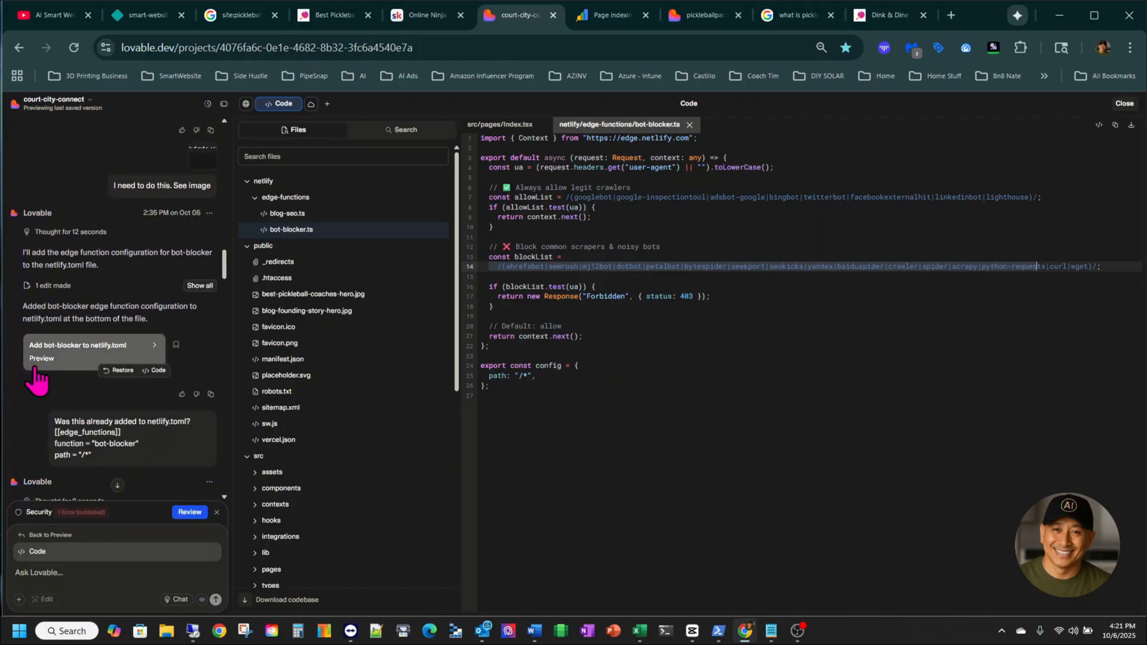
scroll(76, 296, down, 2)
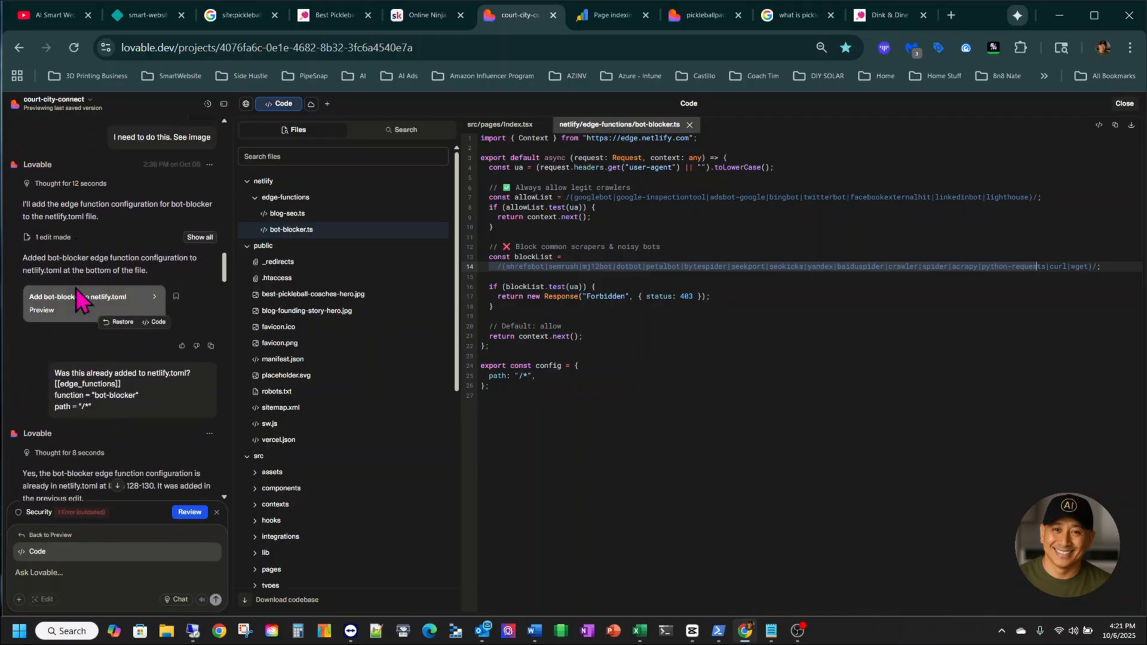
scroll(76, 289, up, 2)
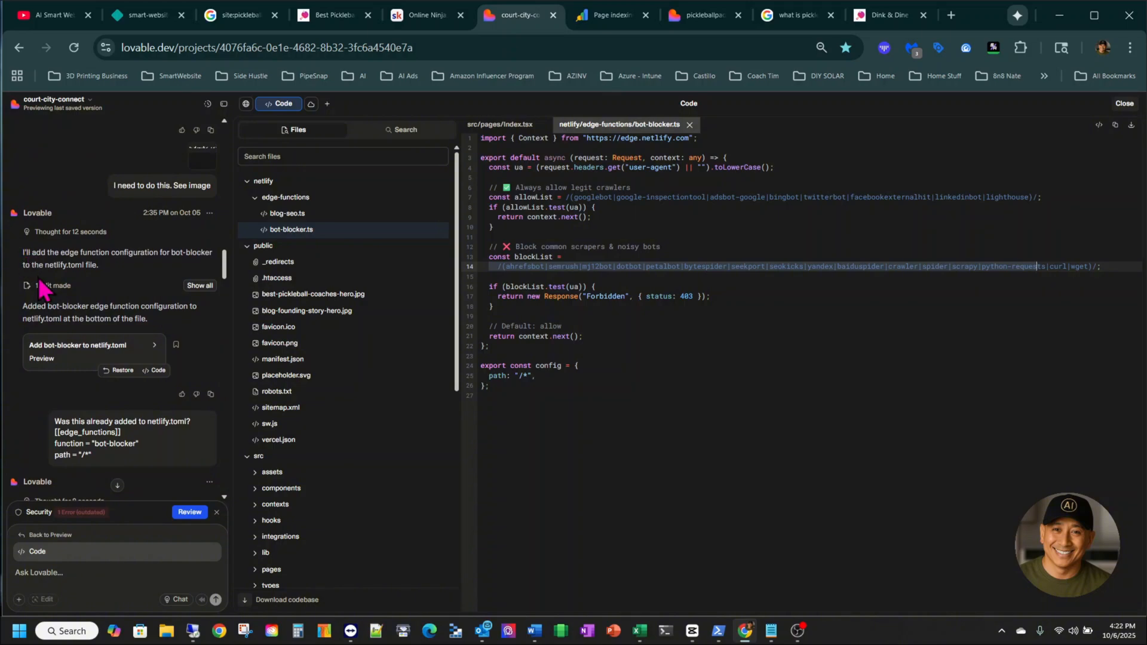
scroll(54, 296, up, 2)
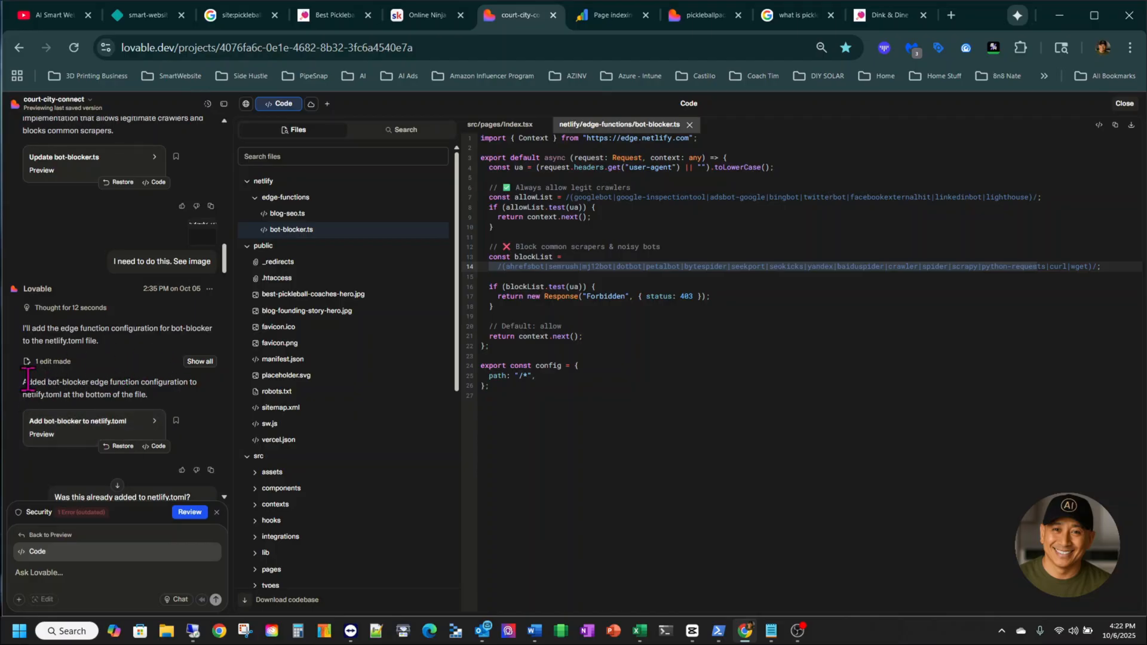
scroll(27, 382, down, 2)
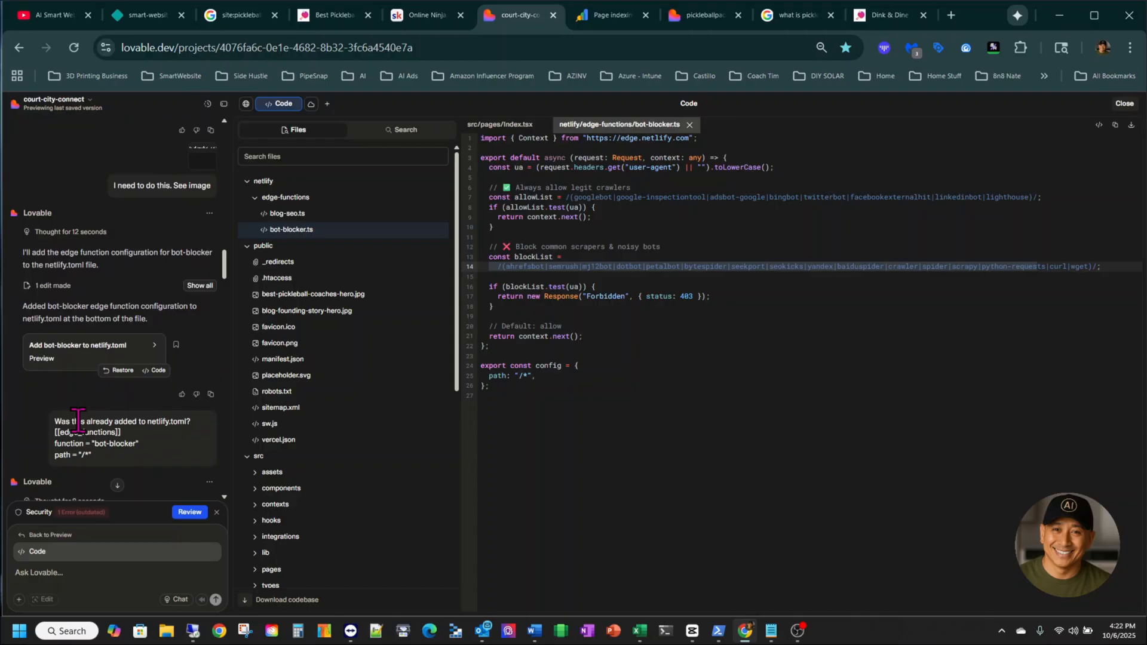
Step: Highlight the 'Was this already added to netlify.toml?' question, then clear the selection
drag(56, 421, 81, 433)
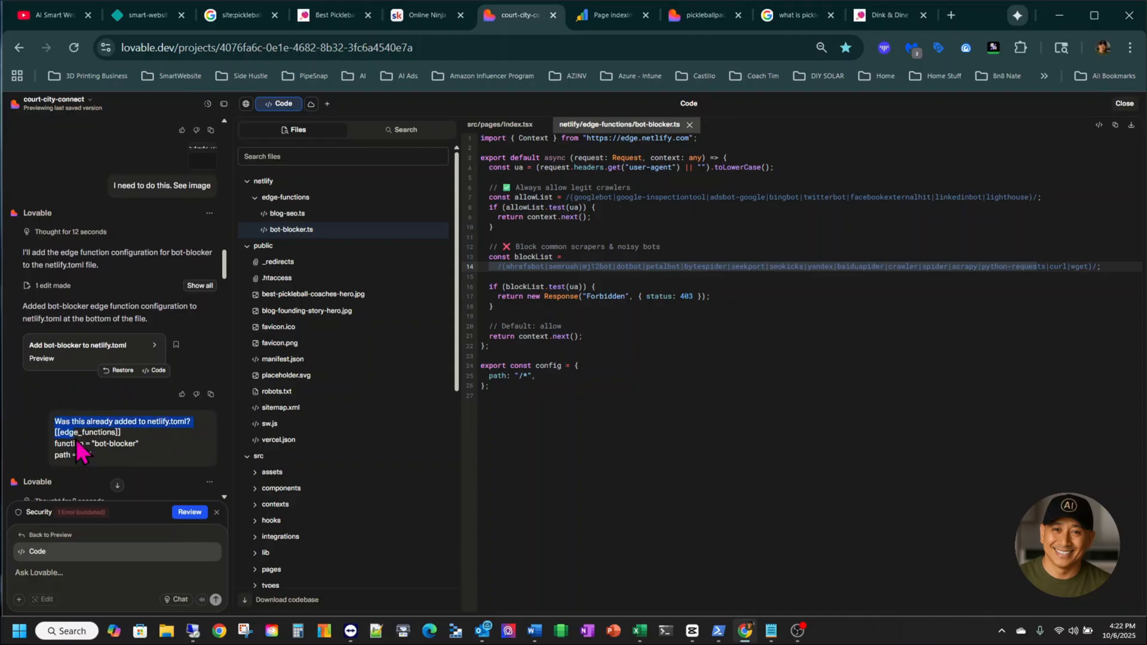
click(72, 444)
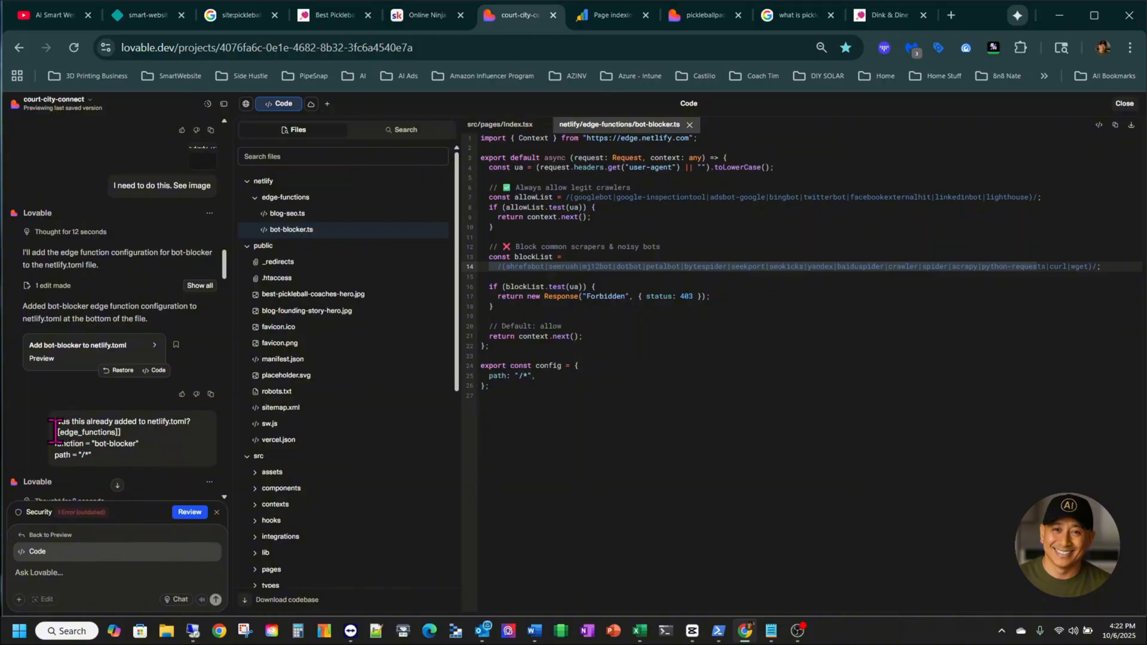
drag(56, 432, 94, 456)
scroll(90, 430, down, 2)
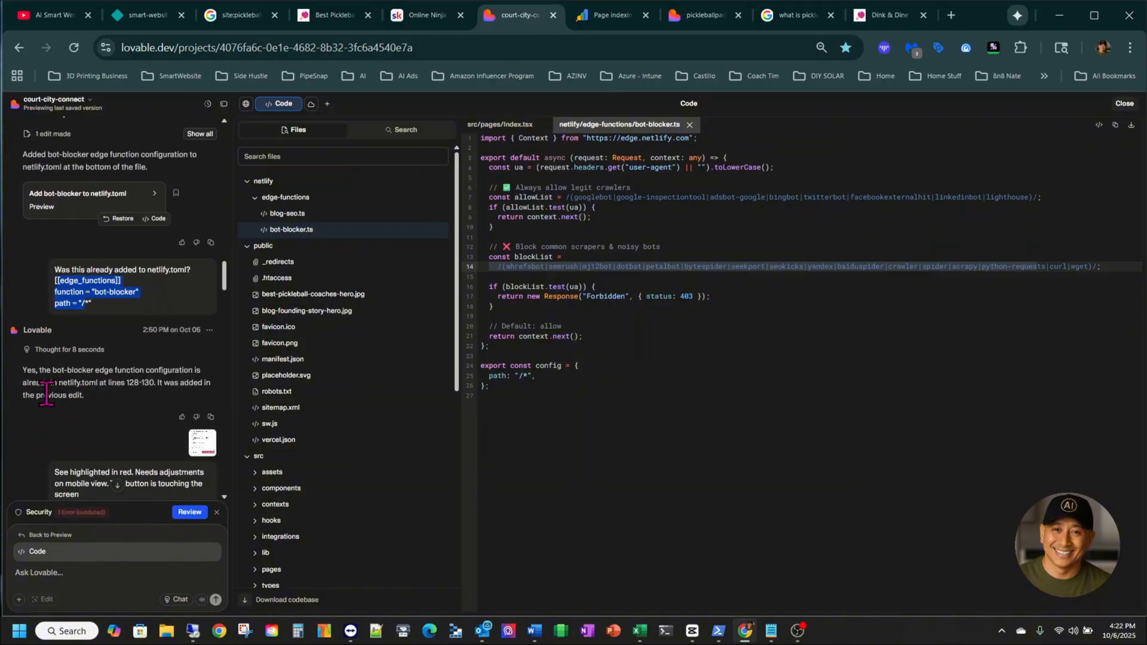
scroll(55, 421, down, 2)
scroll(55, 421, up, 2)
Step: Bring the PowerShell 200 OK result forward, then switch to the Netlify project tab
click(718, 632)
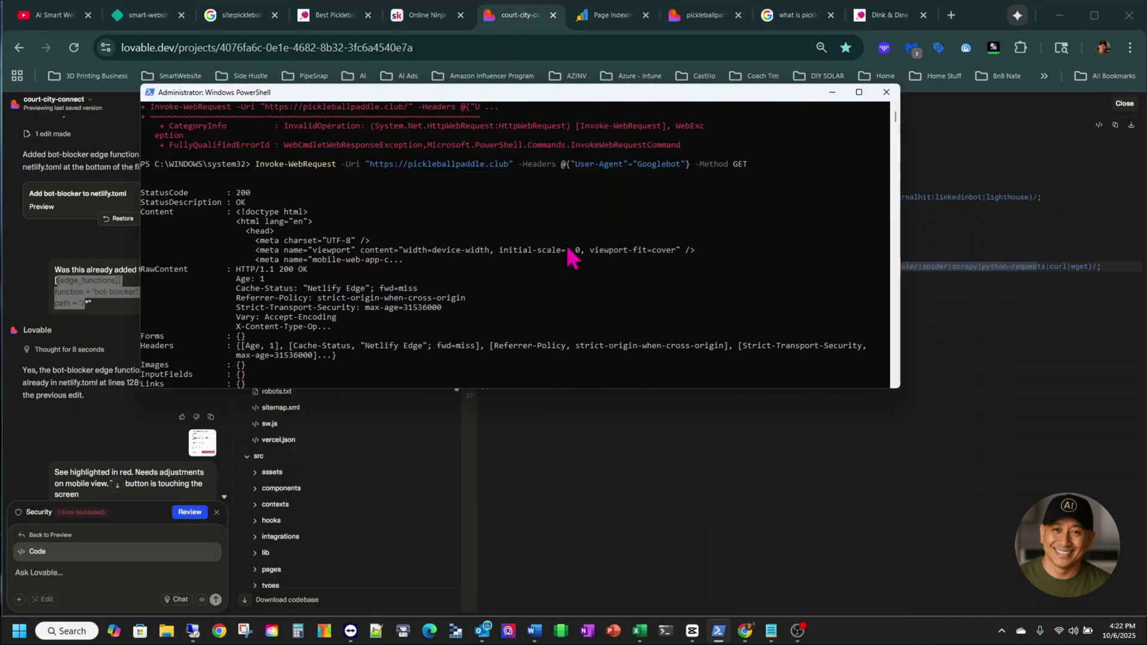
drag(627, 308, 532, 92)
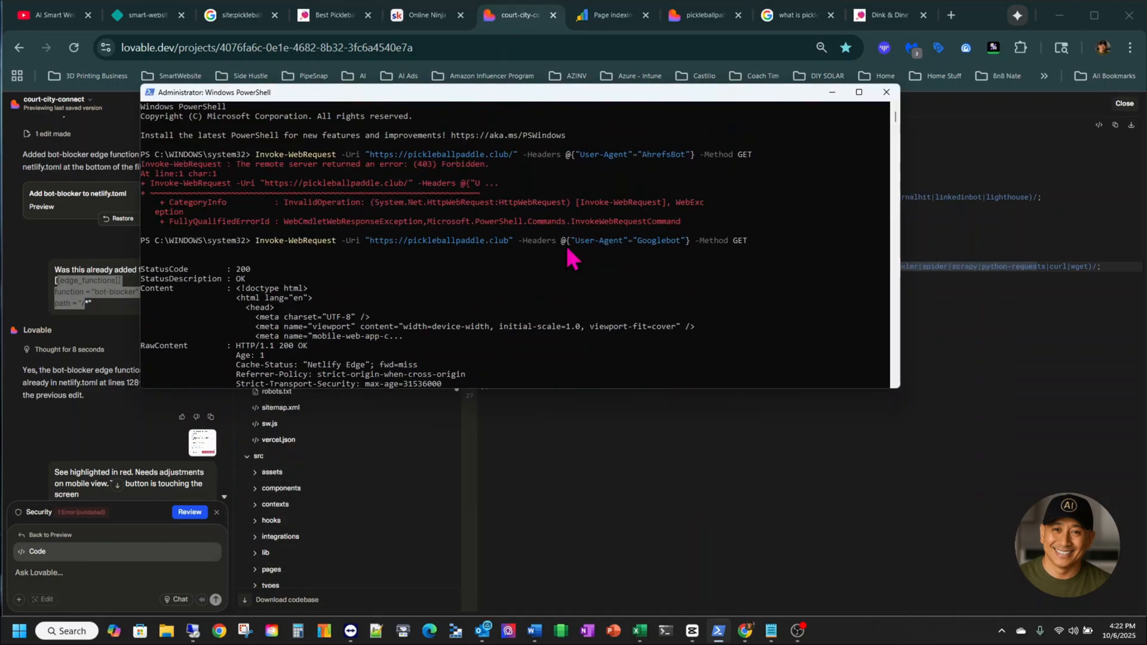
drag(658, 95, 819, 258)
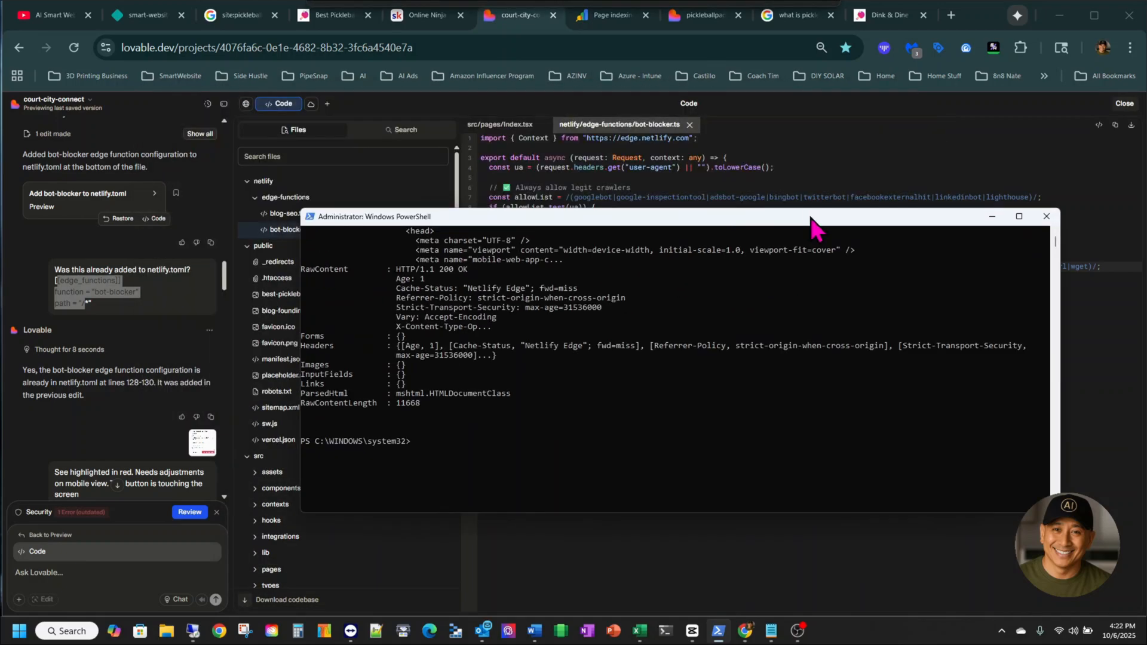
click(143, 14)
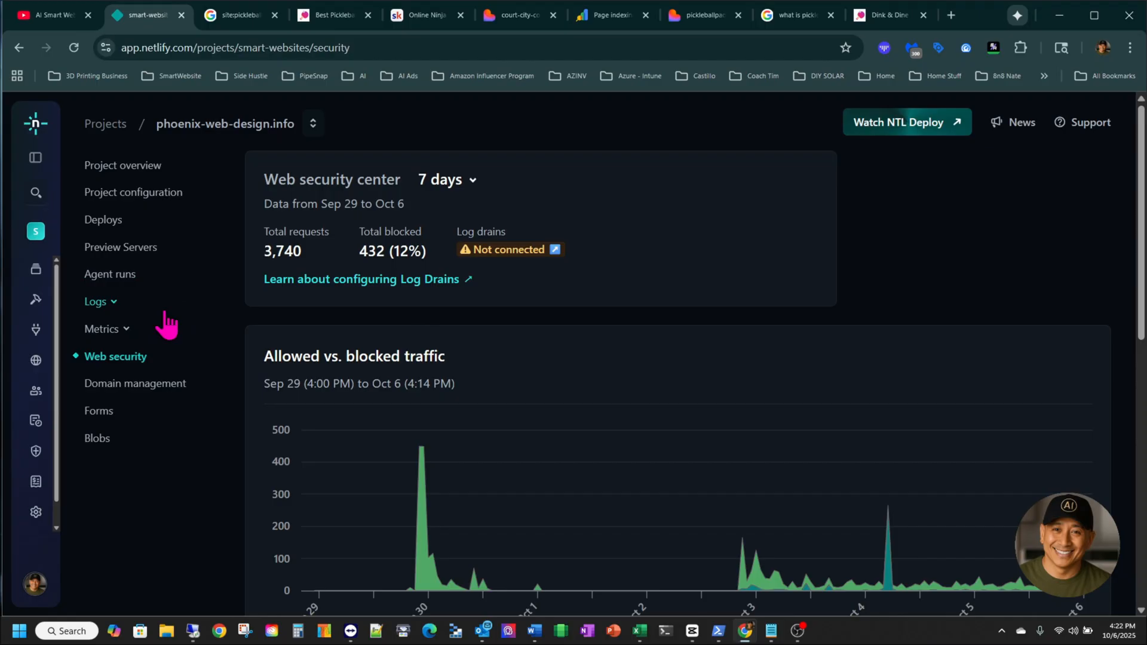
scroll(443, 355, down, 5)
scroll(442, 356, up, 3)
scroll(444, 356, down, 4)
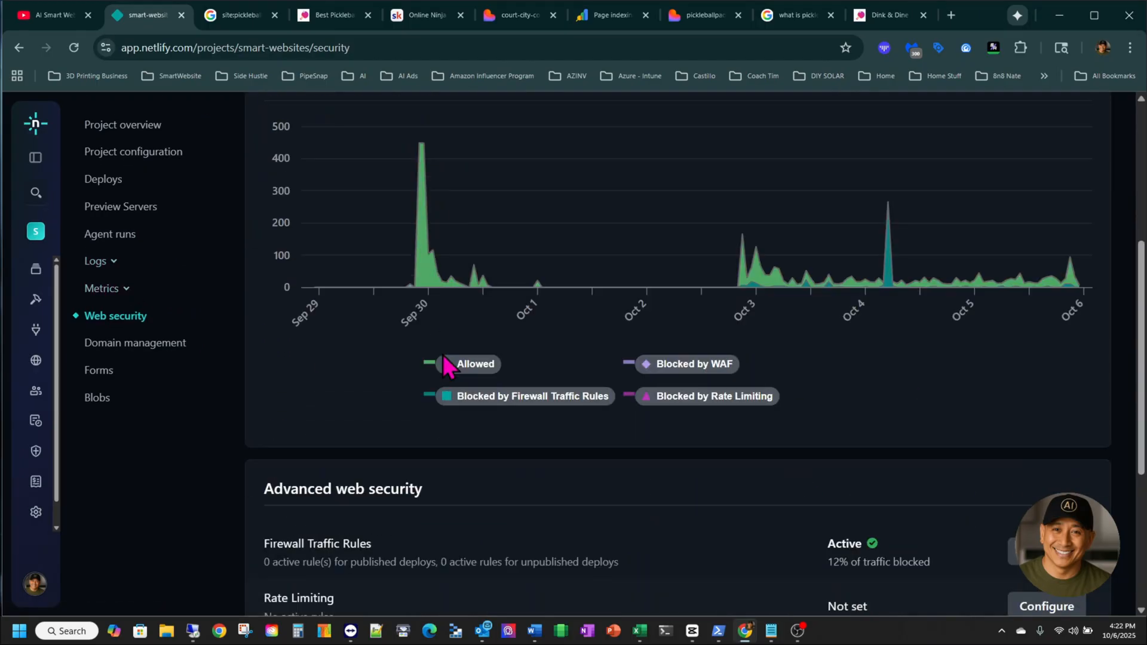
scroll(443, 355, down, 4)
scroll(447, 365, down, 1)
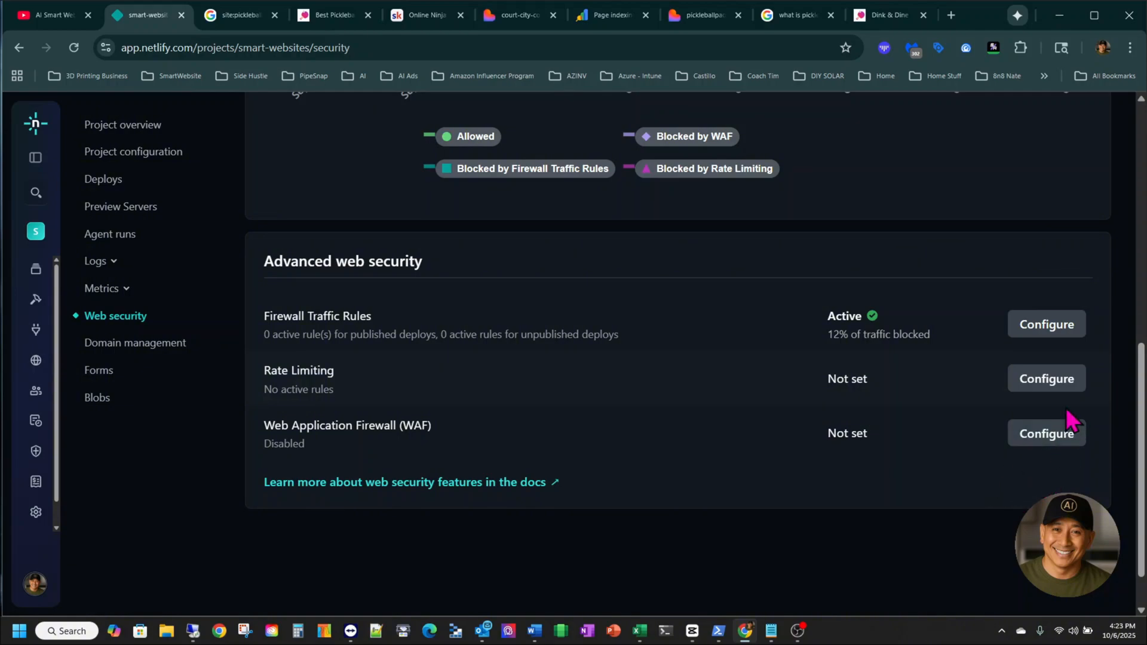
Step: Review the Web Application Firewall settings, then start editing the published-deploys Firewall Traffic Rules
click(1047, 434)
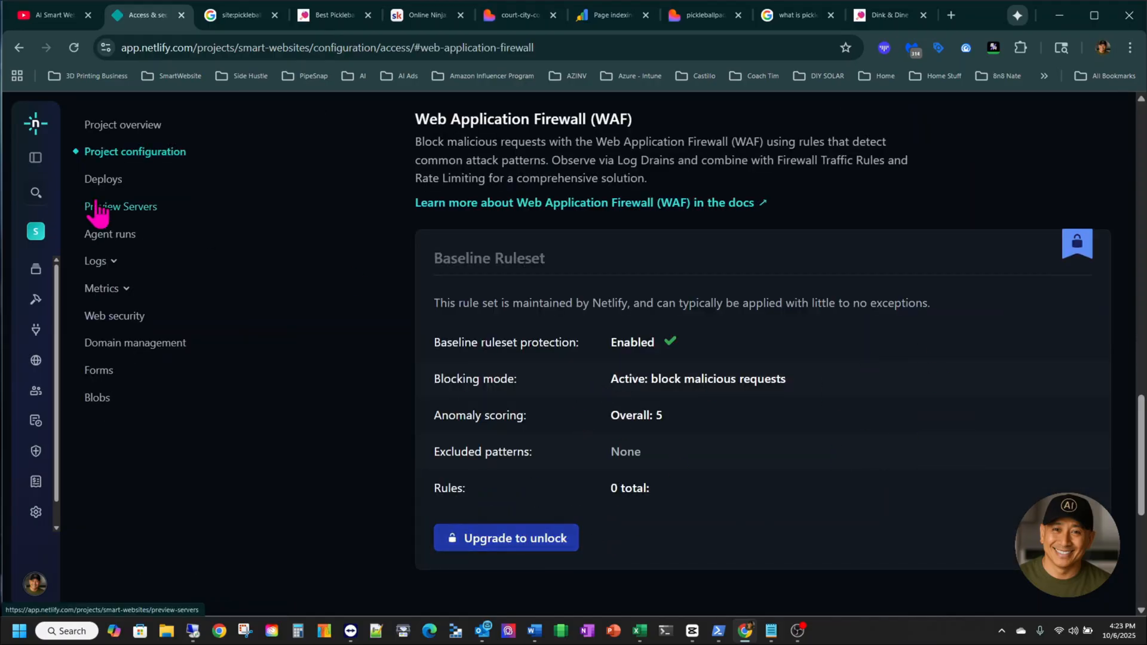
click(19, 48)
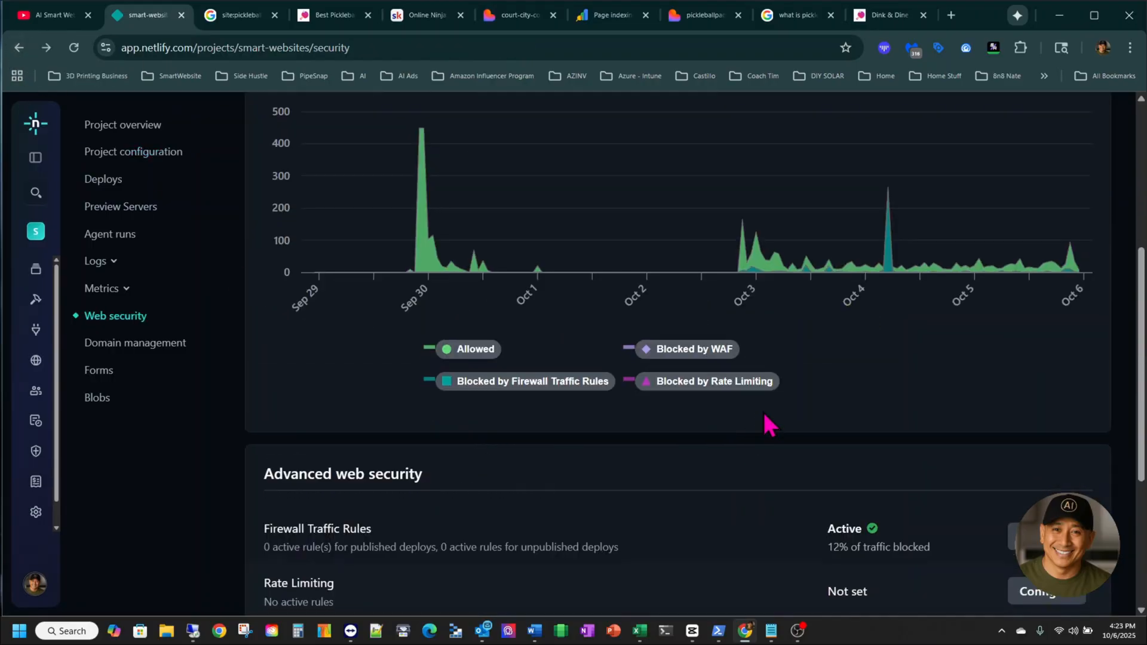
scroll(762, 409, down, 3)
scroll(763, 410, down, 1)
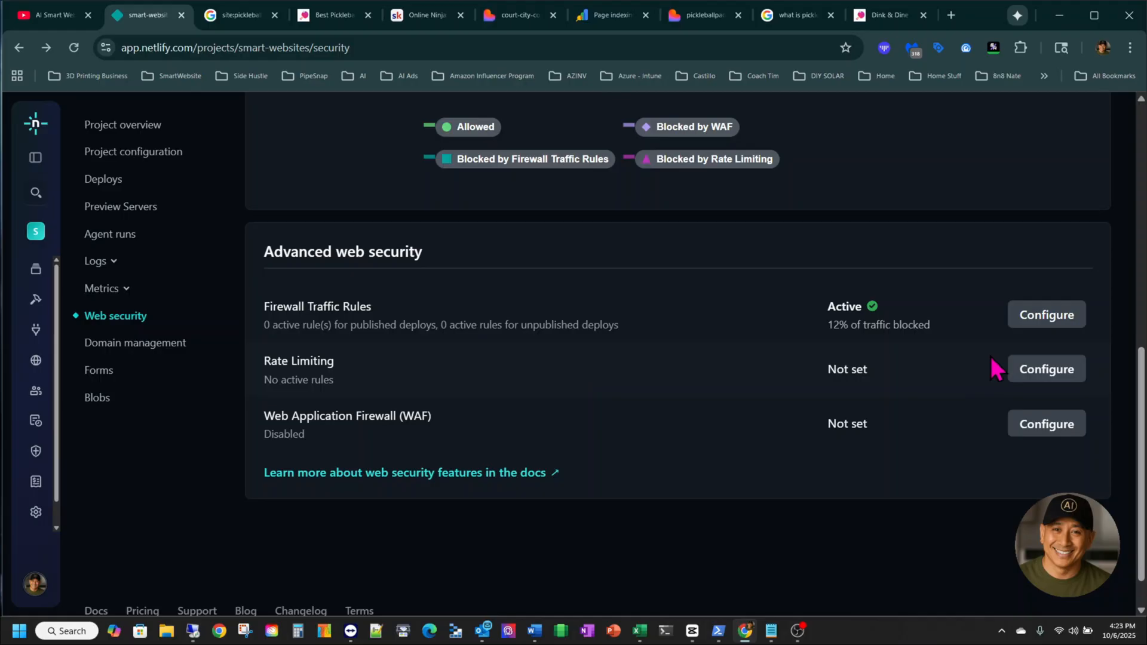
click(1039, 330)
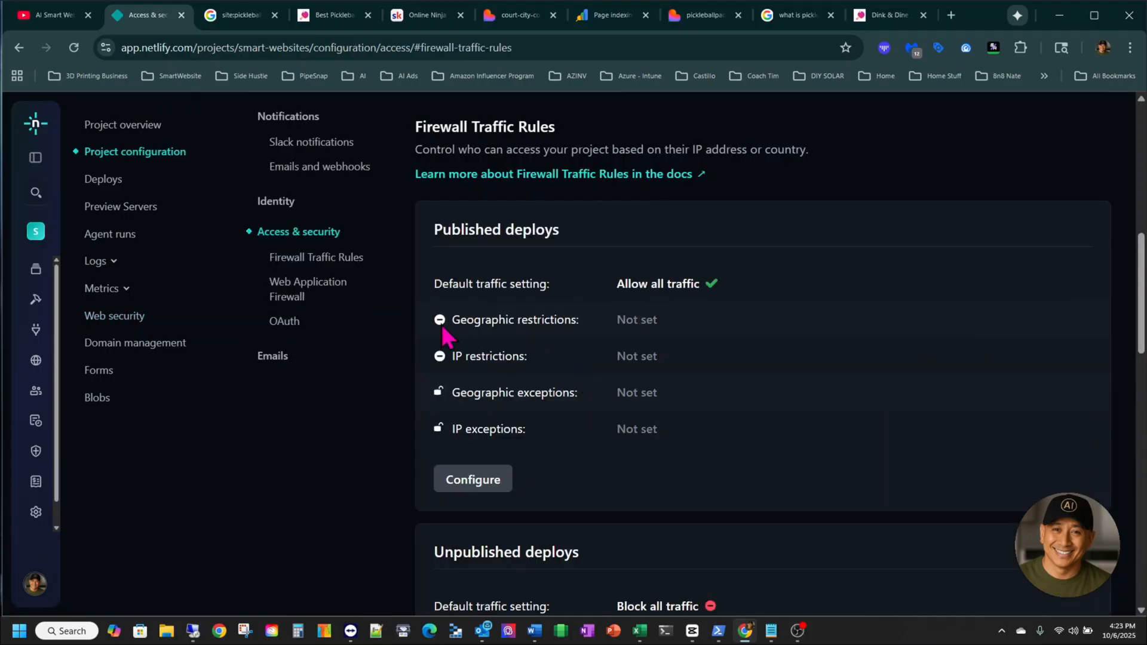
click(472, 480)
scroll(655, 366, down, 2)
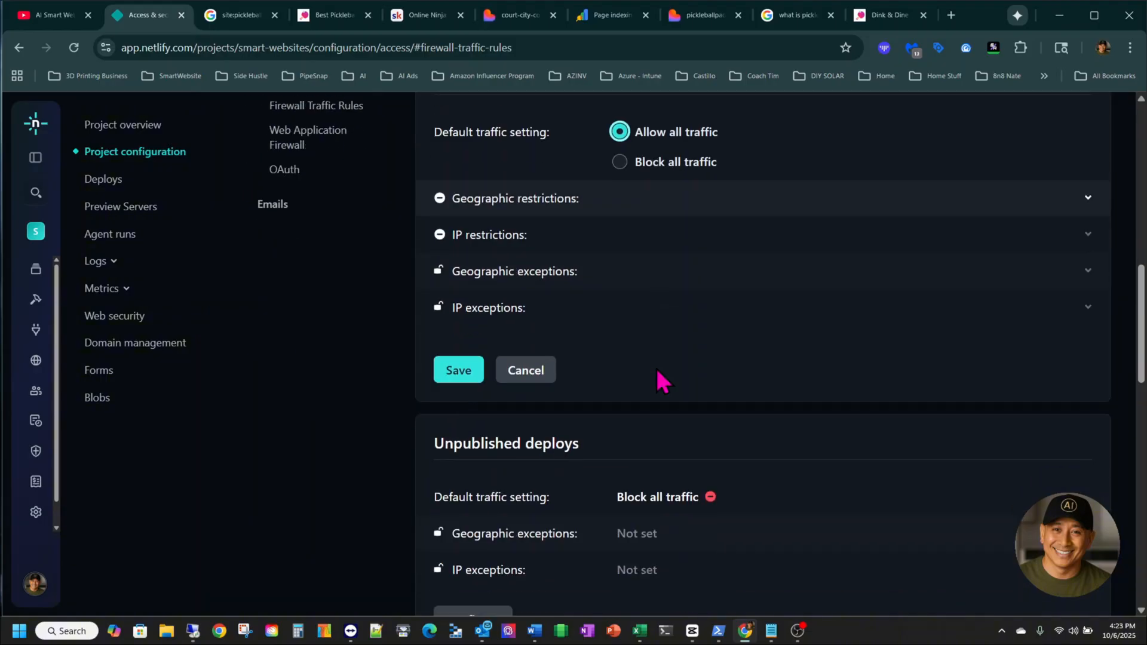
Step: Add a blank geographic restriction and browse the Countries list without choosing any
click(584, 208)
click(493, 273)
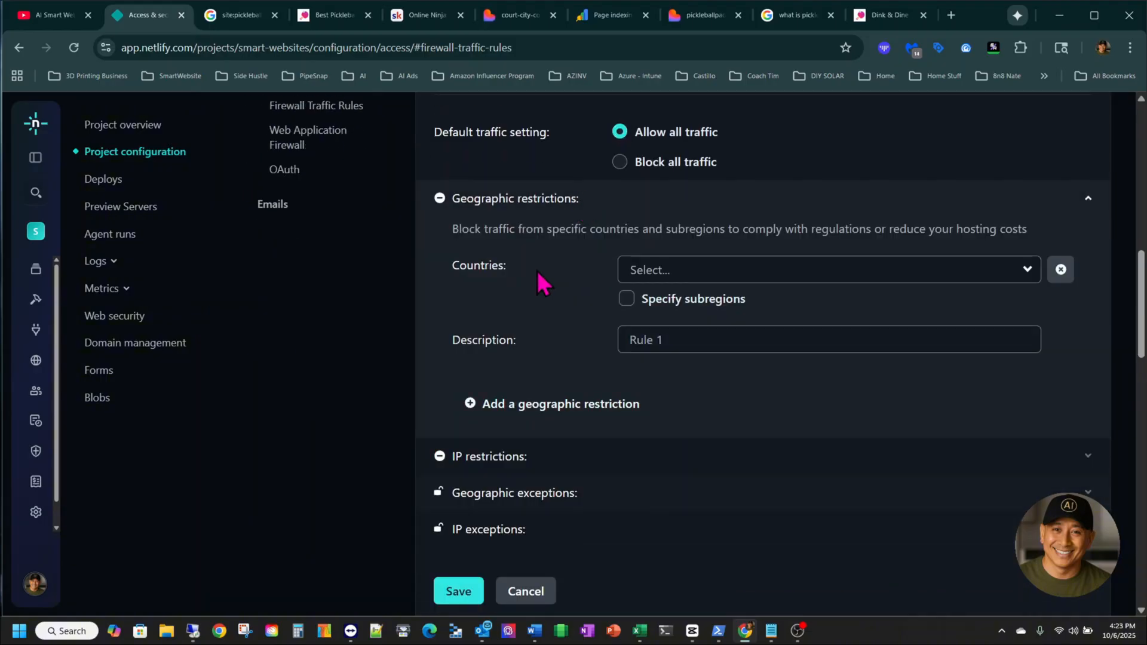
click(681, 270)
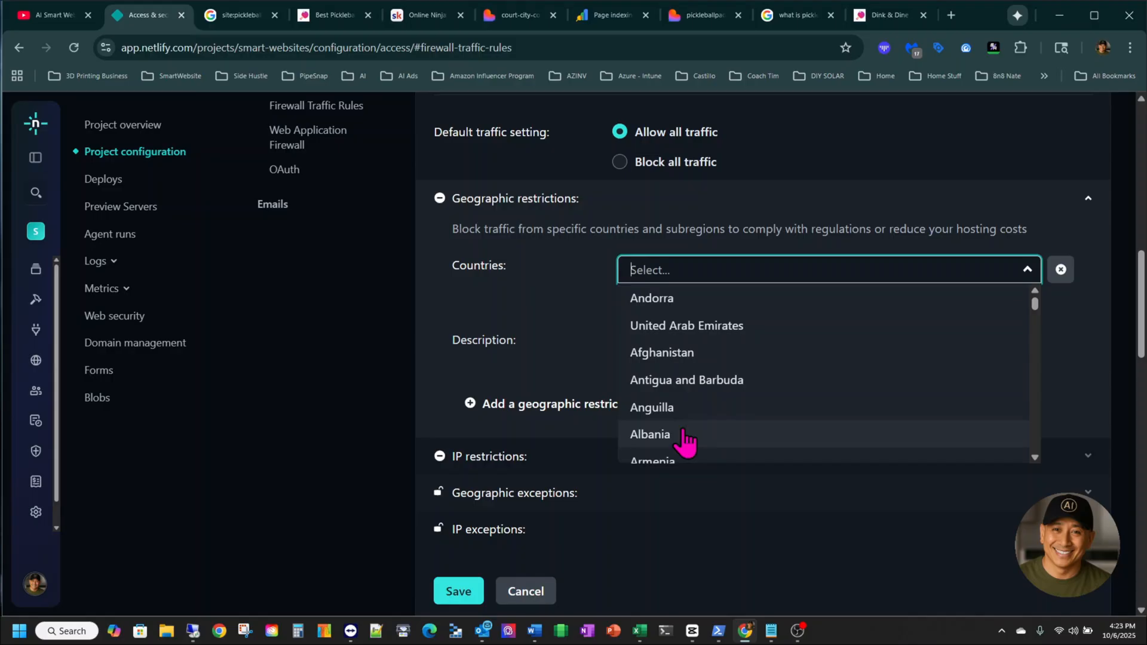
click(573, 264)
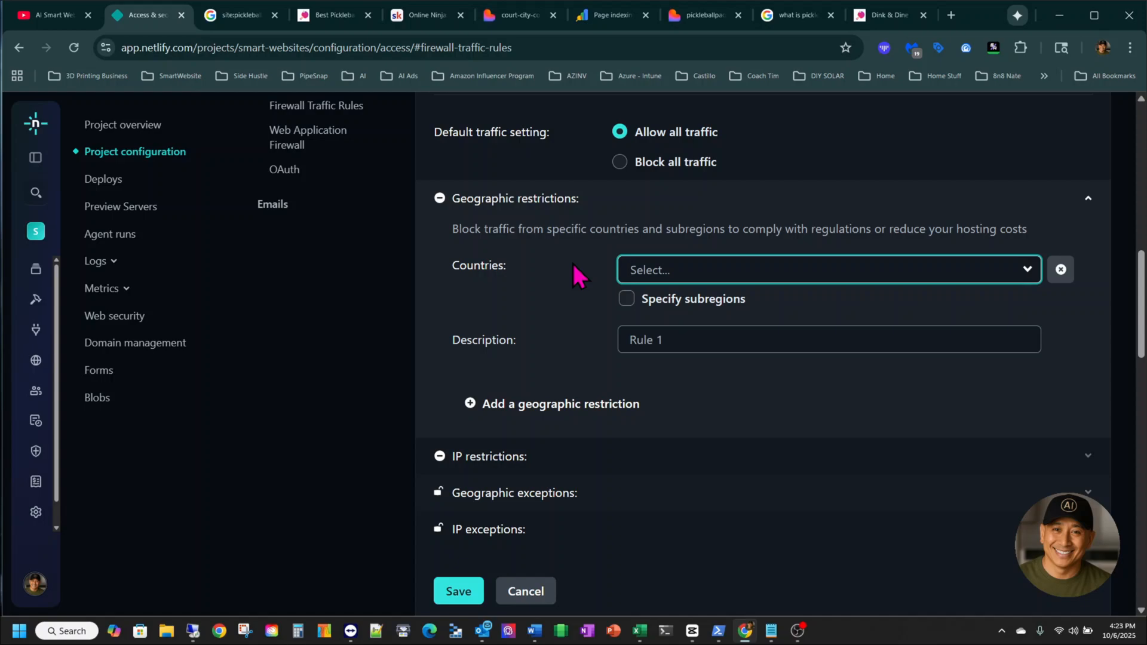
scroll(572, 263, down, 1)
scroll(573, 264, up, 3)
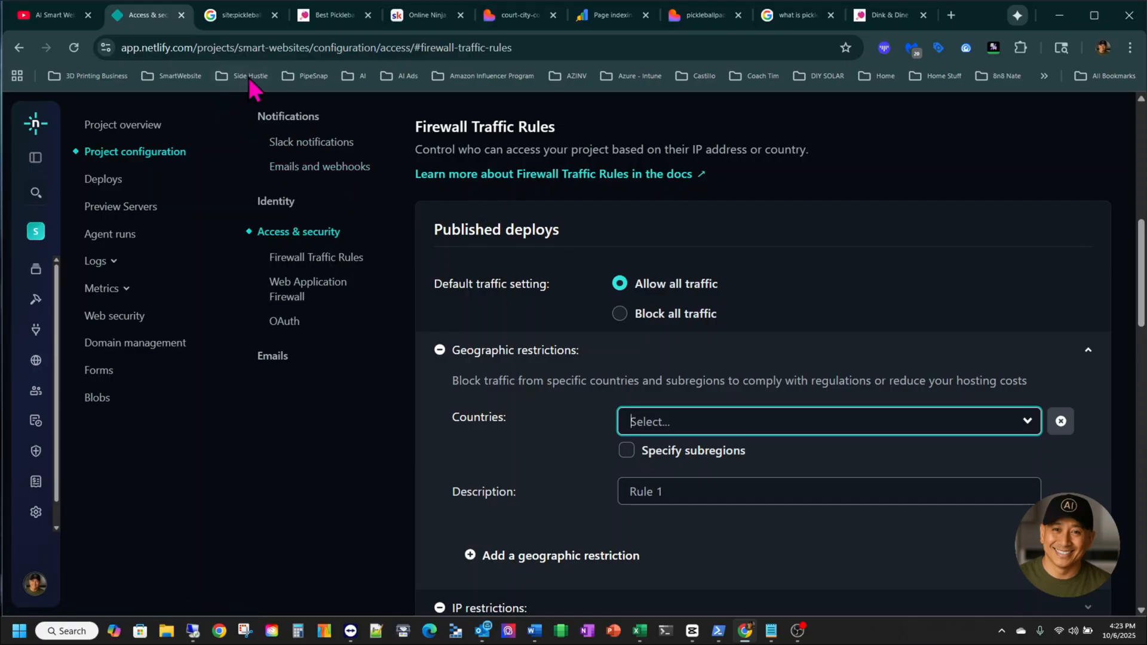
click(516, 16)
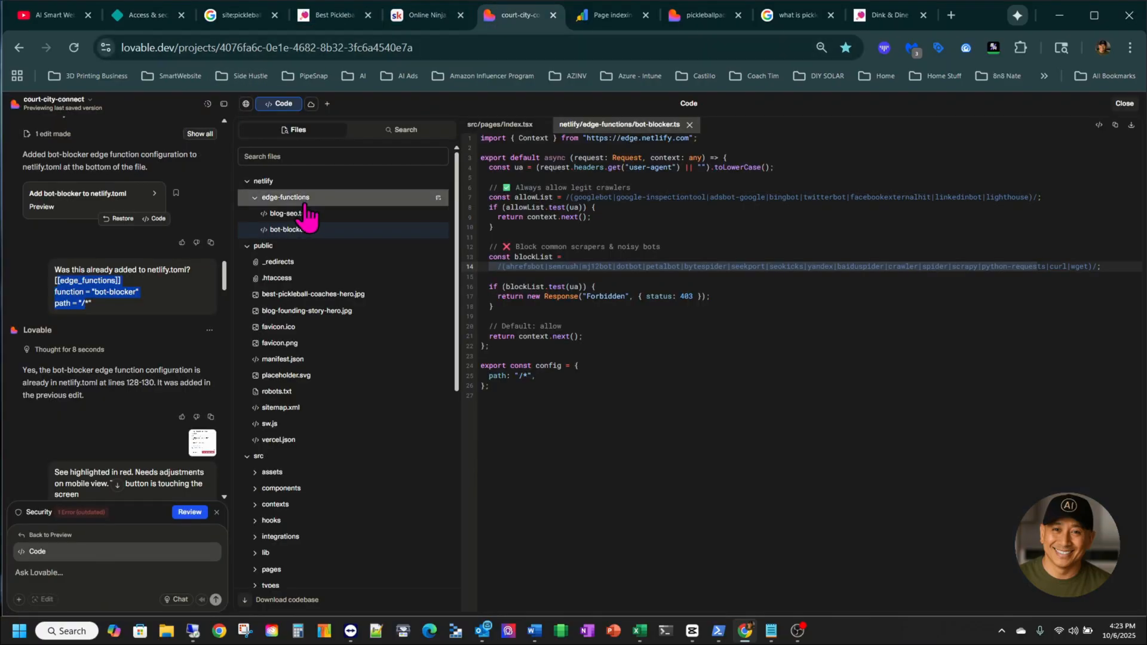